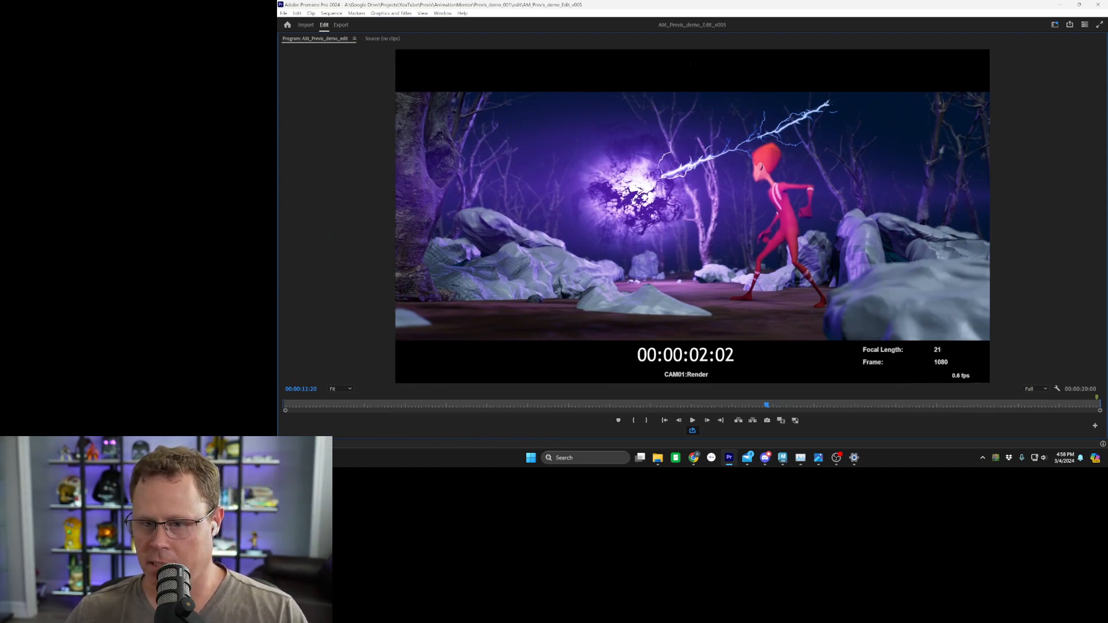
Review the DrawOver.png lightning sketch and compare it with the orb shots by scrubbing and playing the edit
{"action": "left_click_drag", "start_coordinate": [279, 128], "coordinate": [579, 55]}
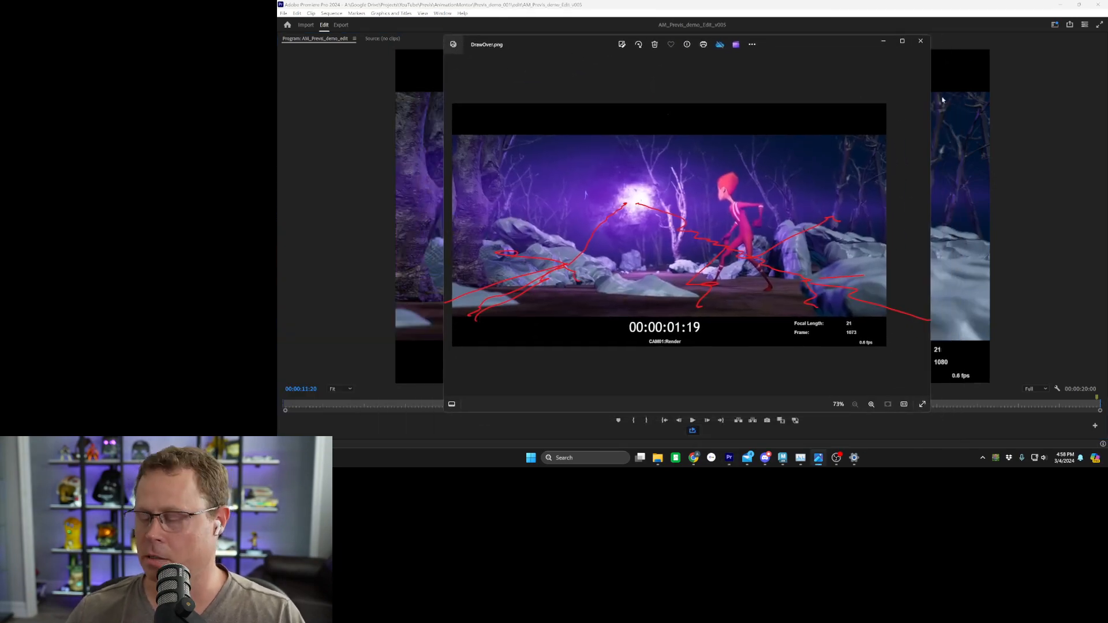
{"action": "left_click", "coordinate": [884, 43]}
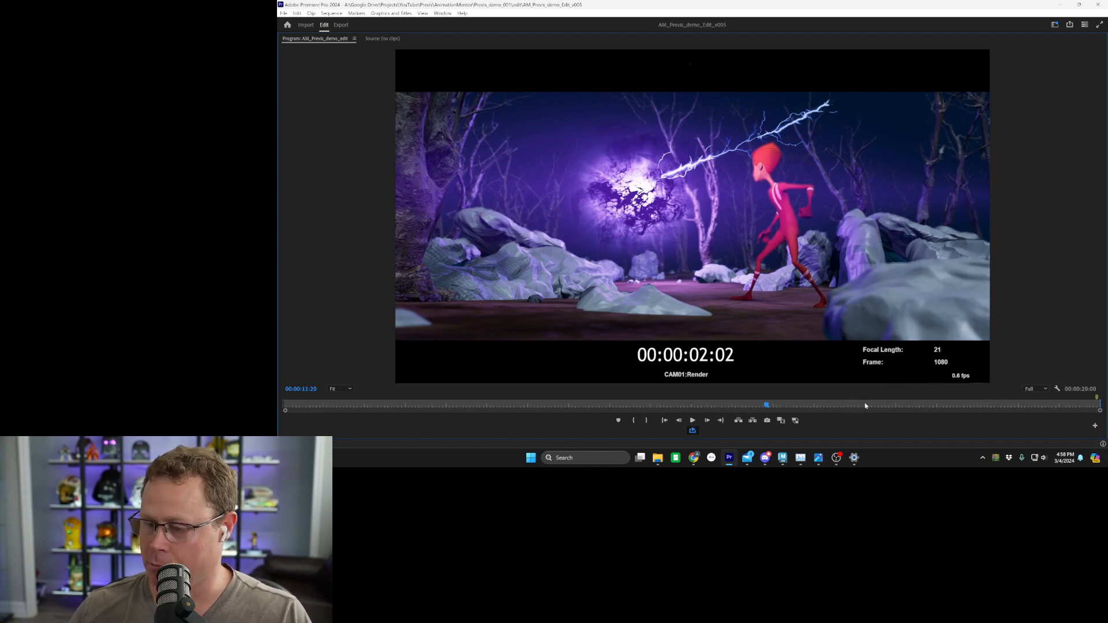
{"action": "left_click_drag", "start_coordinate": [880, 407], "coordinate": [983, 391]}
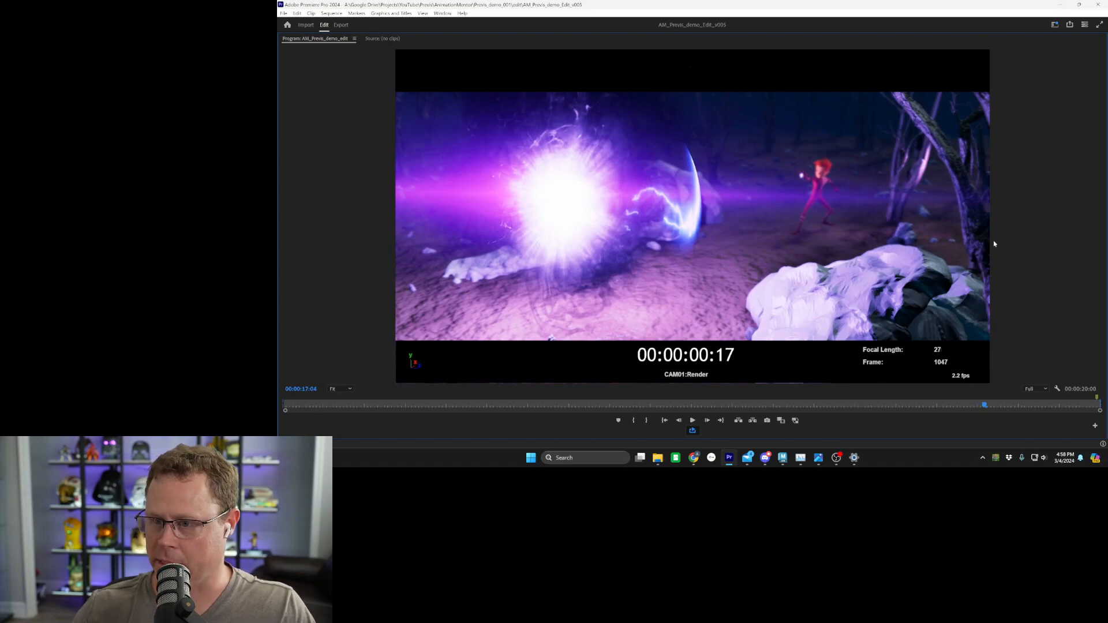
{"action": "key", "text": "space"}
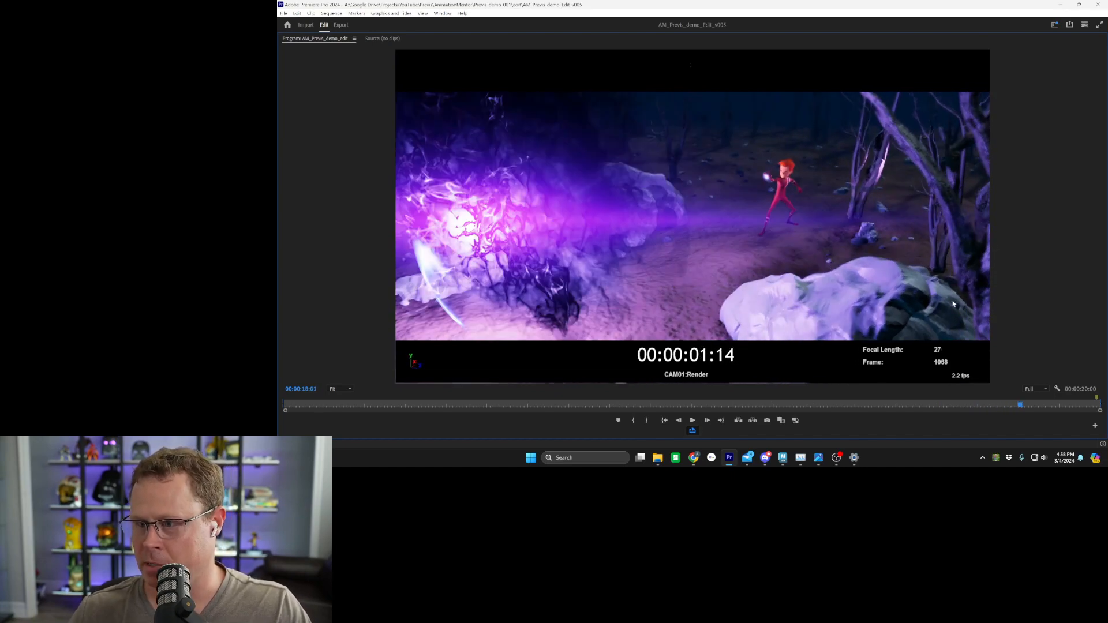
{"action": "key", "text": "space"}
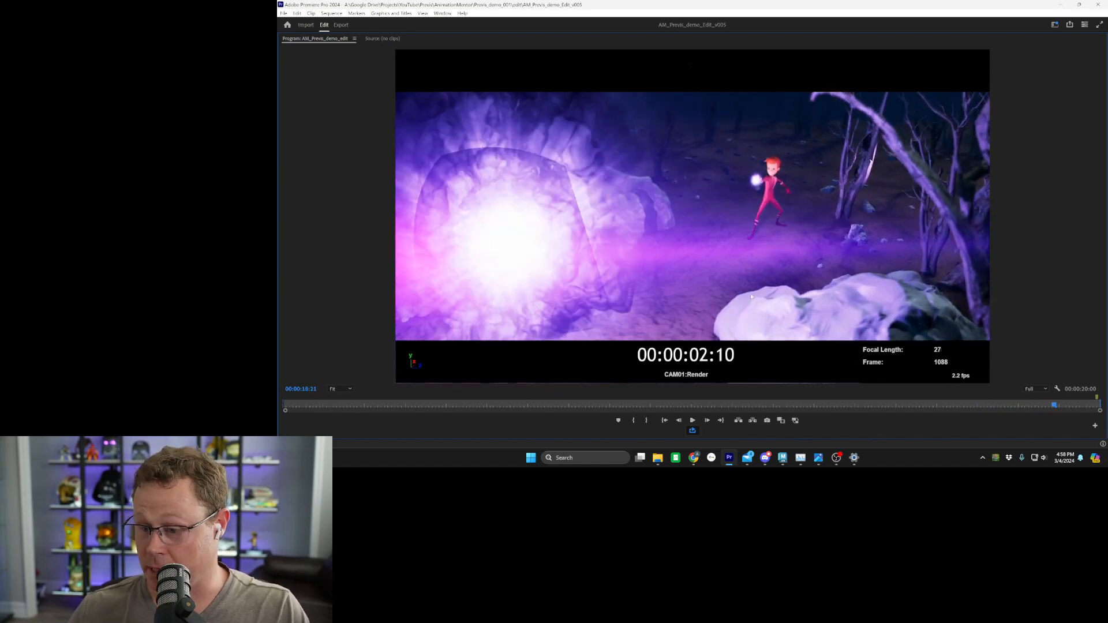
{"action": "left_click_drag", "start_coordinate": [678, 406], "coordinate": [722, 406]}
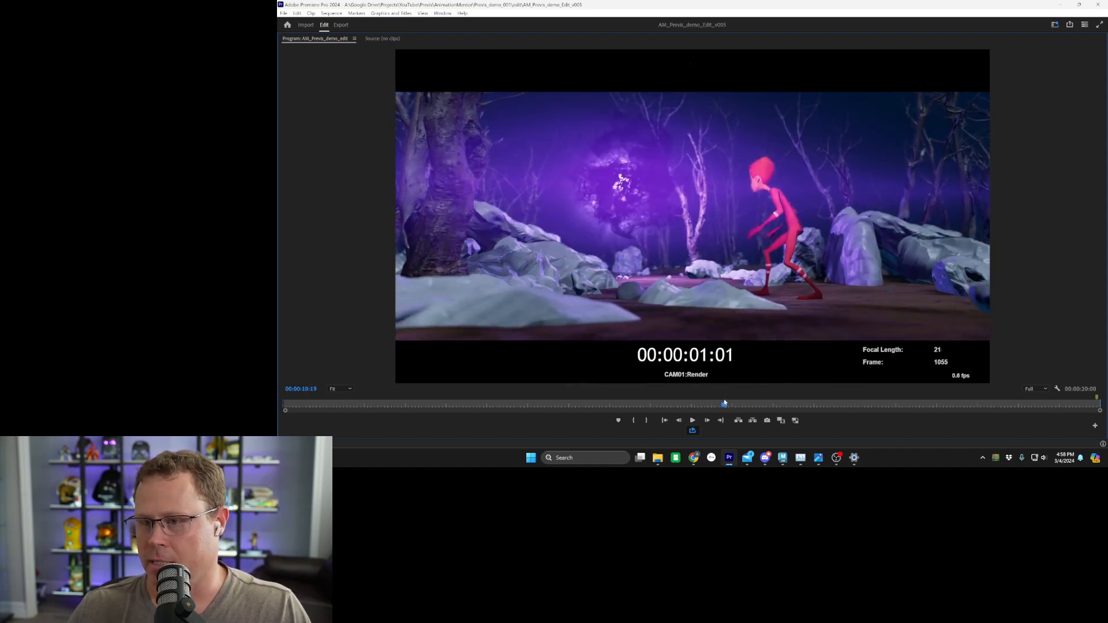
Switch to Maya, deselect the scene objects, and play the shot through the enlarged CAM01 render view
{"action": "left_click", "coordinate": [1059, 5]}
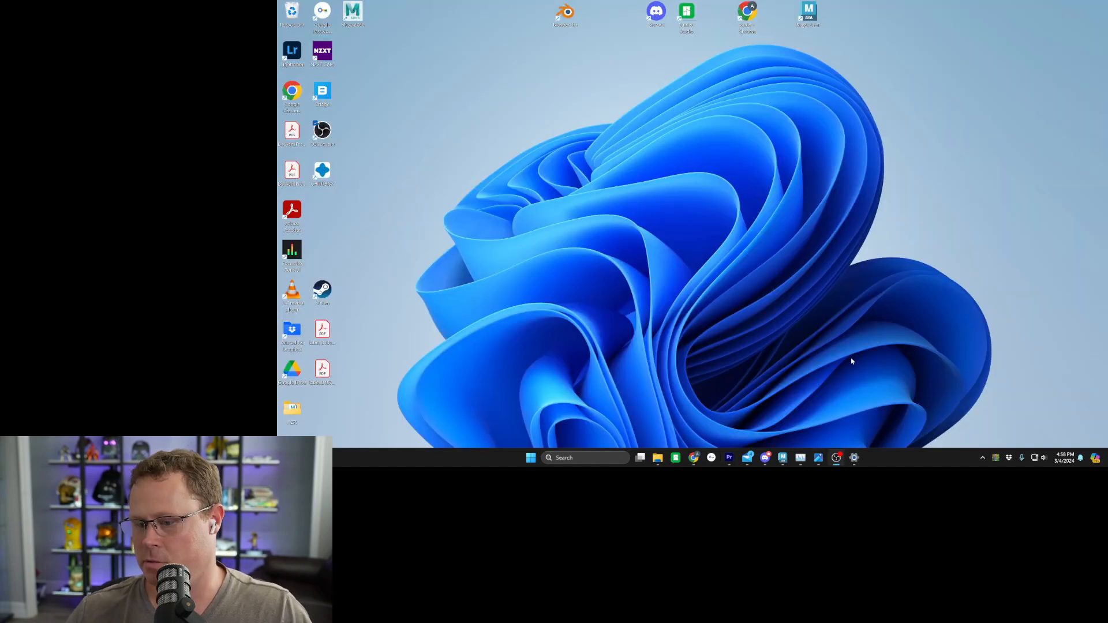
{"action": "left_click", "coordinate": [811, 399]}
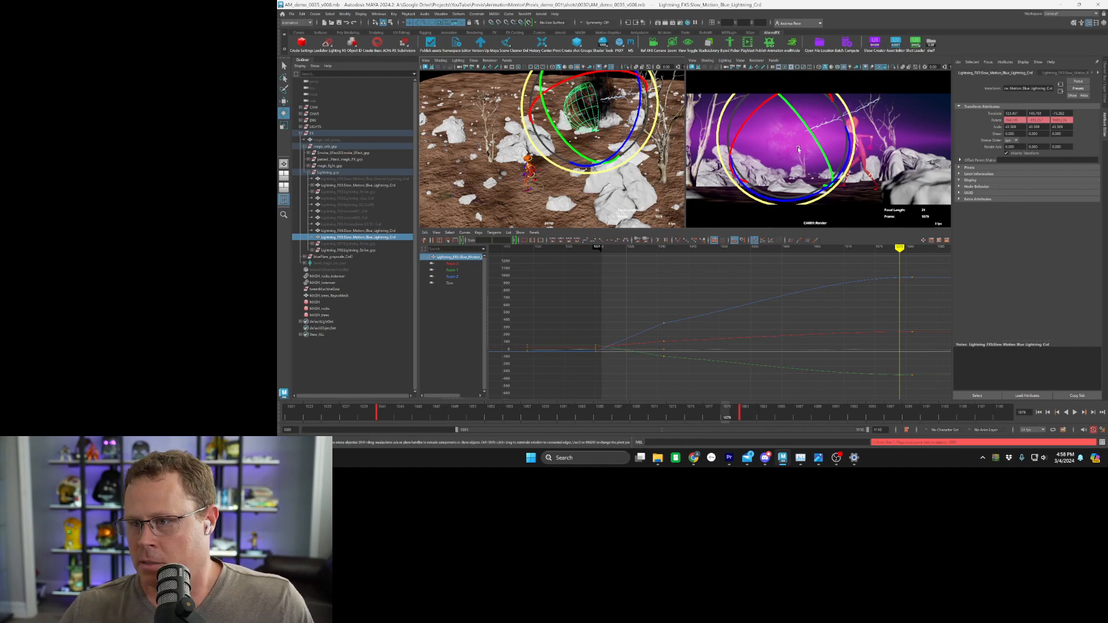
{"action": "left_click", "coordinate": [909, 178]}
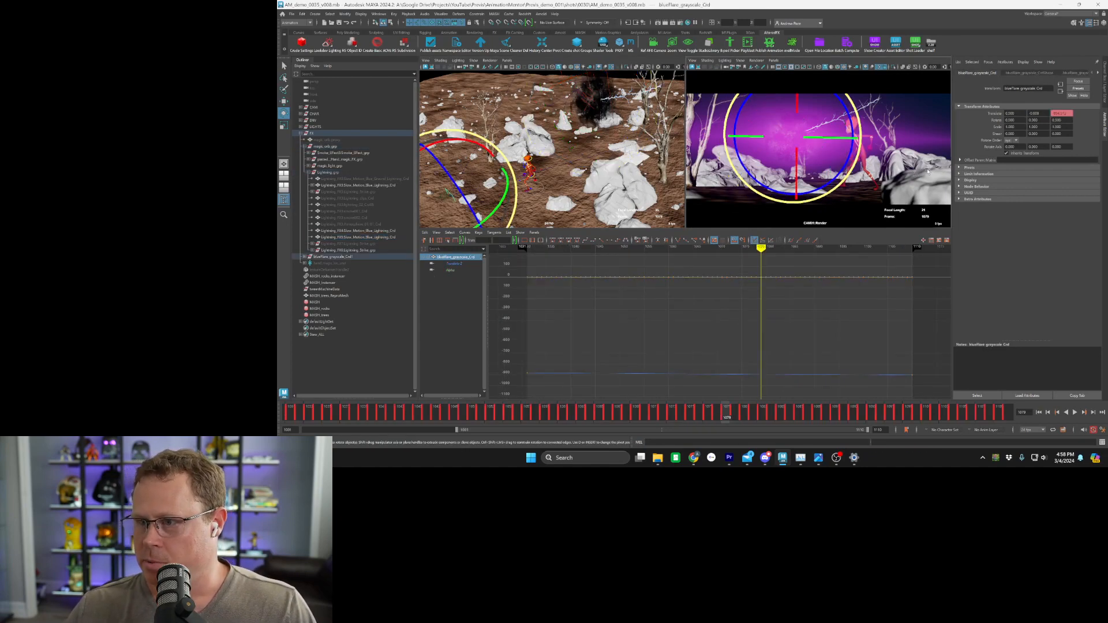
{"action": "left_click", "coordinate": [866, 215]}
{"action": "key", "text": "space"}
{"action": "left_click_drag", "start_coordinate": [355, 419], "coordinate": [294, 420]}
{"action": "key", "text": "alt+v"}
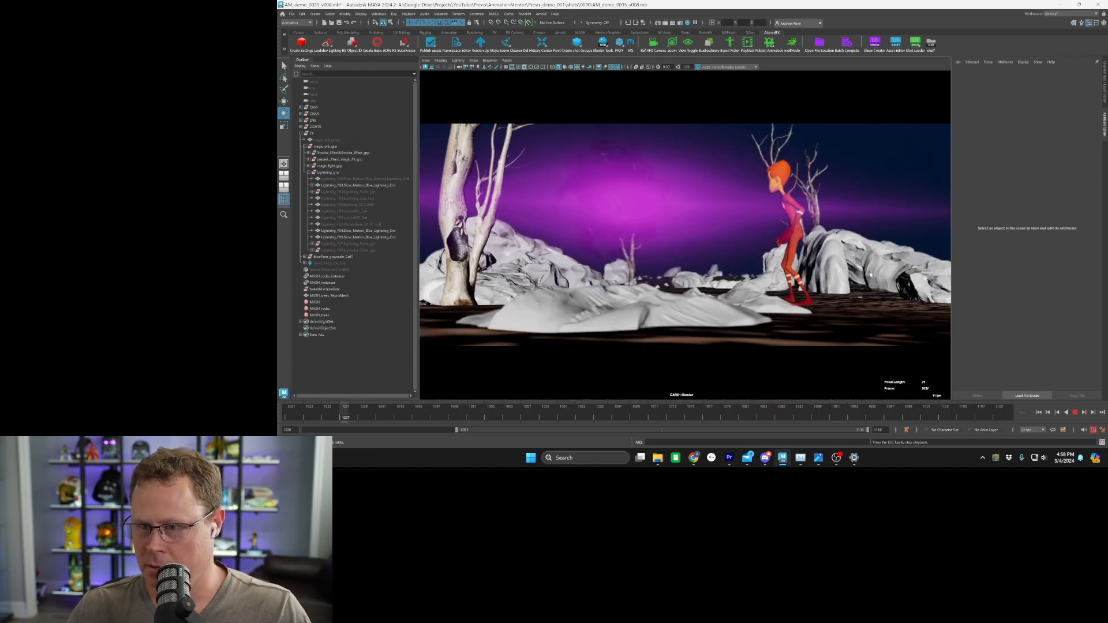
{"action": "key", "text": "Escape"}
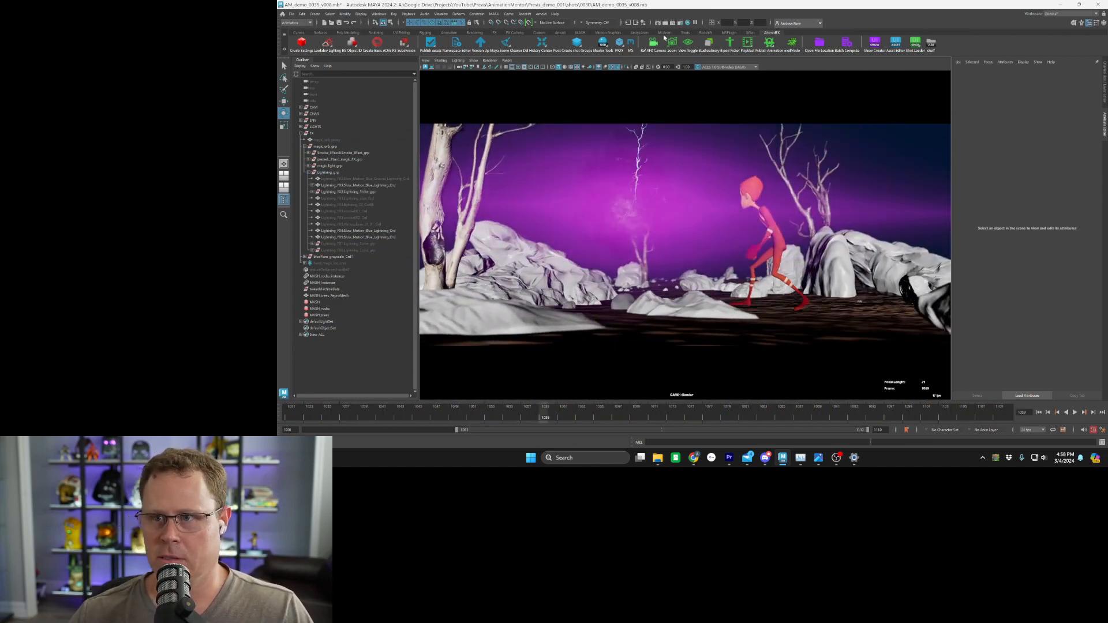
Save the scene as a new version named AM_demo_0035_v009
{"action": "left_click", "coordinate": [639, 33]}
{"action": "left_click", "coordinate": [291, 14]}
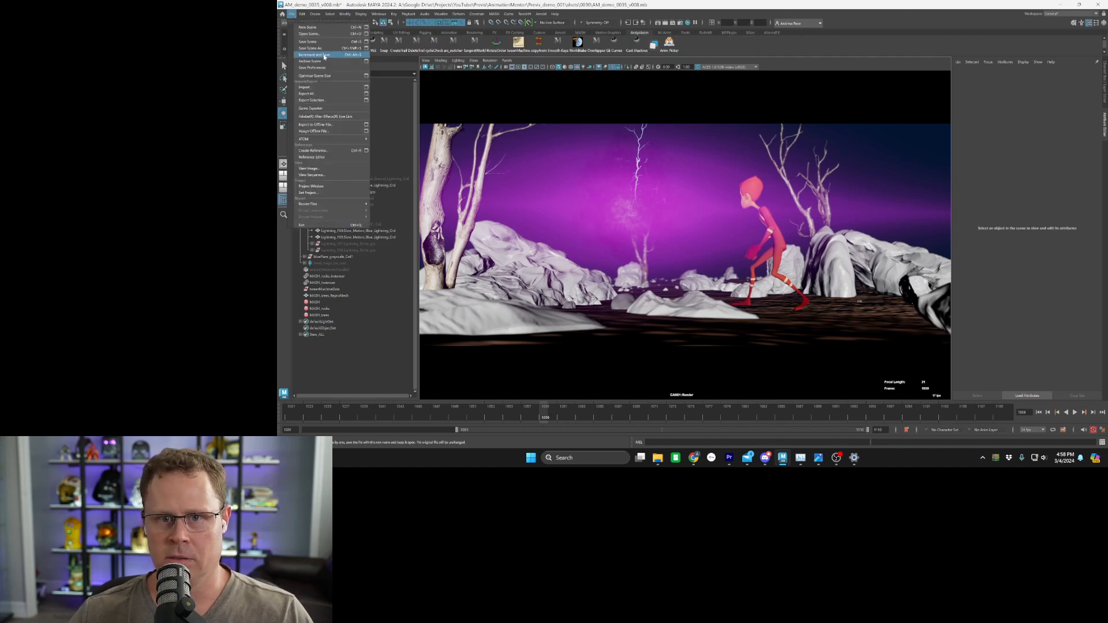
{"action": "left_click", "coordinate": [310, 48]}
{"action": "left_click", "coordinate": [381, 368]}
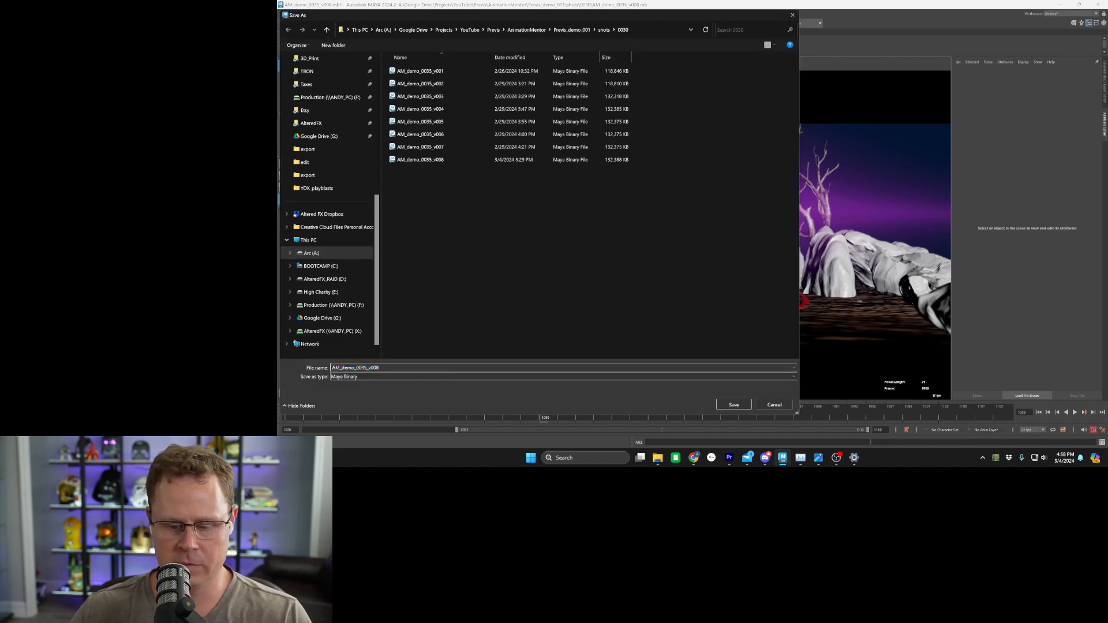
{"action": "key", "text": "Return"}
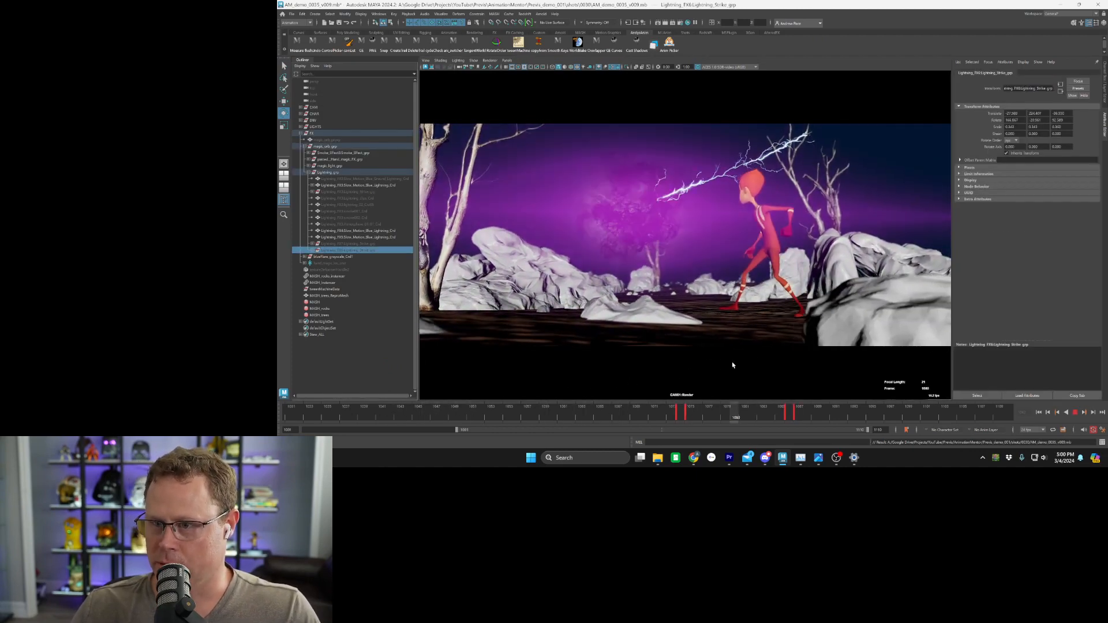
Rotate the selected Lightning_Strike group around the orb so its bolt points down toward the tree instead of the character
{"action": "key", "text": "Escape"}
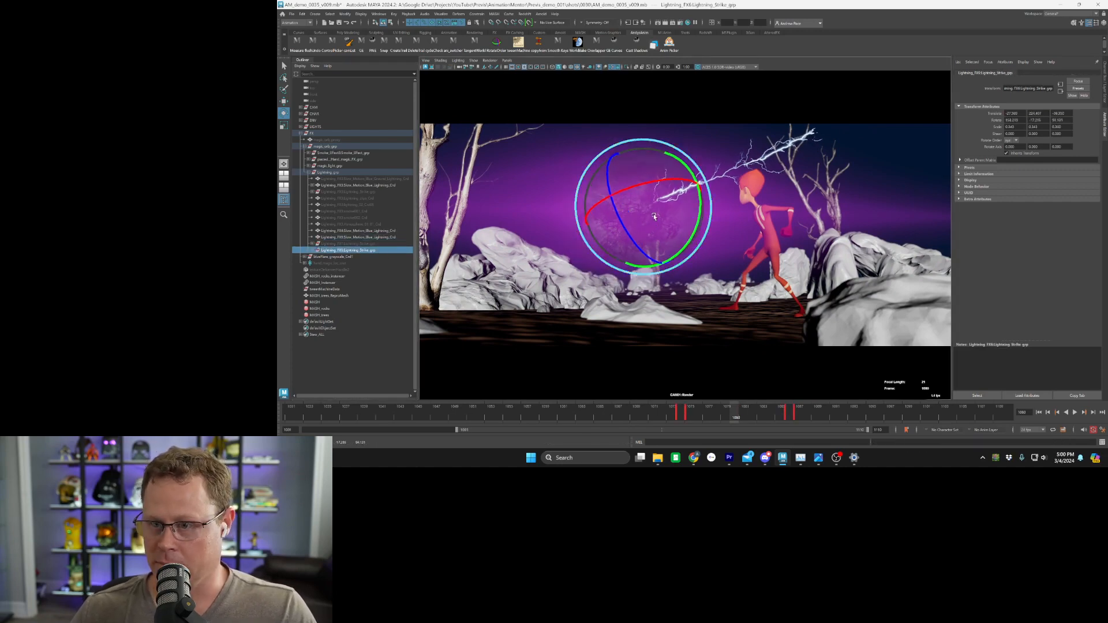
{"action": "mouse_move", "coordinate": [684, 210]}
{"action": "left_mouse_down"}
{"action": "mouse_move", "coordinate": [658, 205]}
{"action": "mouse_move", "coordinate": [692, 231]}
{"action": "left_mouse_up"}
{"action": "left_click_drag", "start_coordinate": [652, 165], "coordinate": [570, 210]}
{"action": "key", "text": "space"}
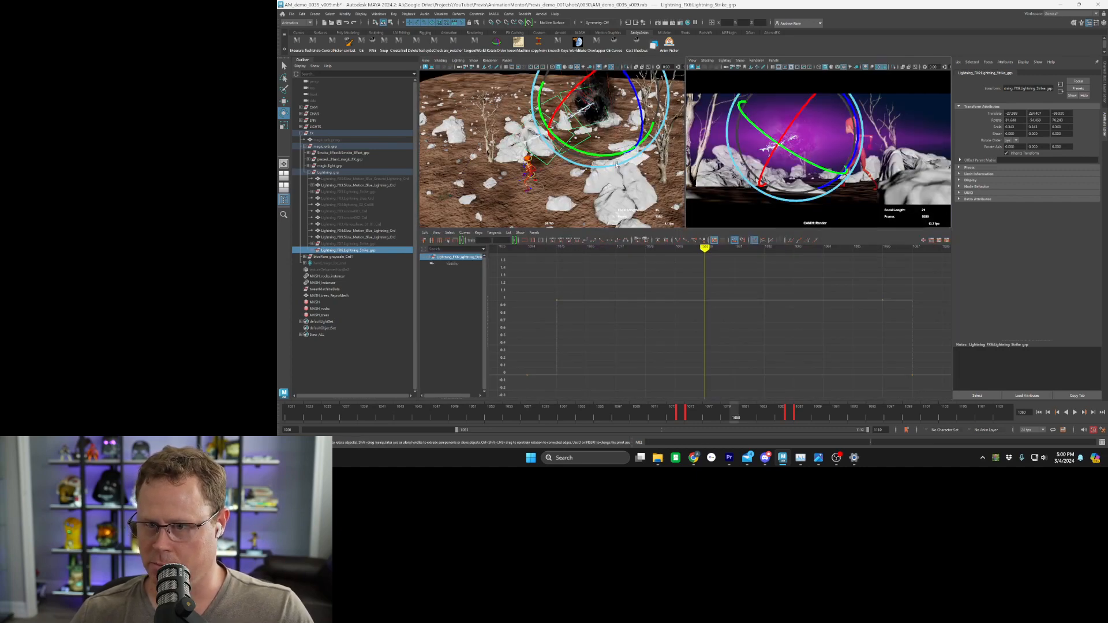
{"action": "left_click_drag", "start_coordinate": [616, 165], "coordinate": [515, 177], "text": "alt"}
{"action": "key", "text": "r"}
{"action": "key", "text": "e"}
{"action": "key", "text": "space"}
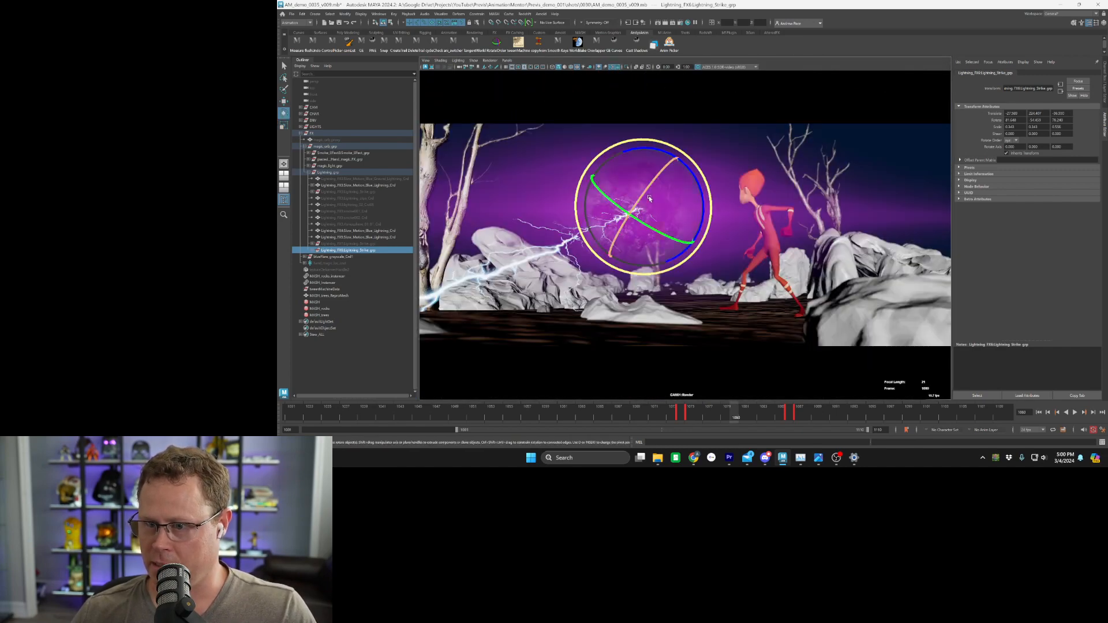
{"action": "left_click_drag", "start_coordinate": [649, 198], "coordinate": [660, 198]}
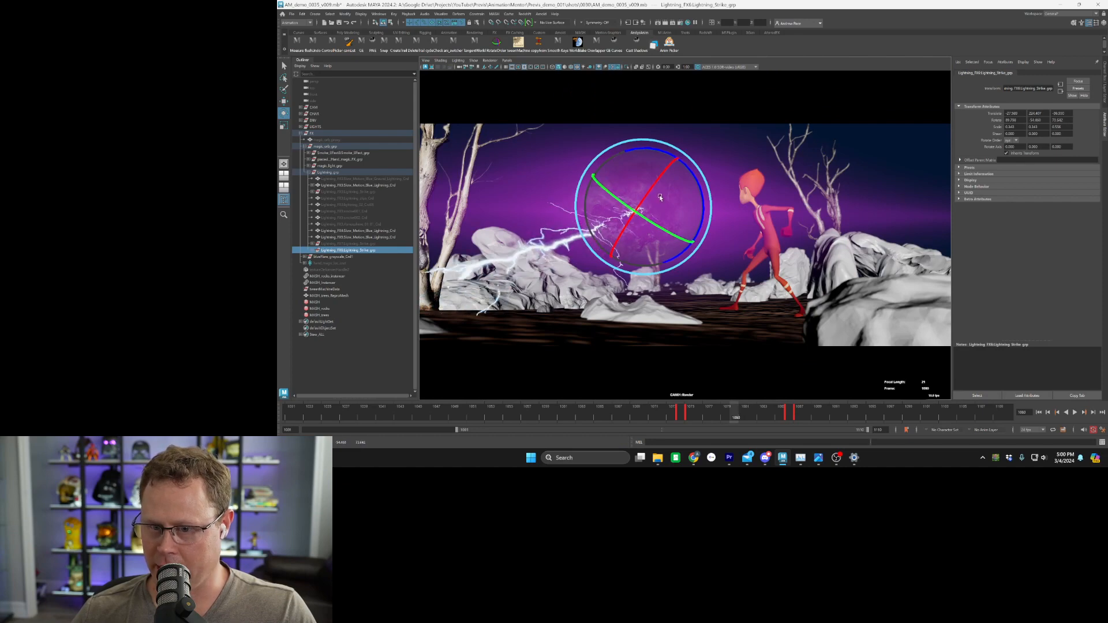
Rotate the Lightning_Strike group further so the bolt reaches toward the camera foreground, and play back the result
{"action": "key", "text": "space"}
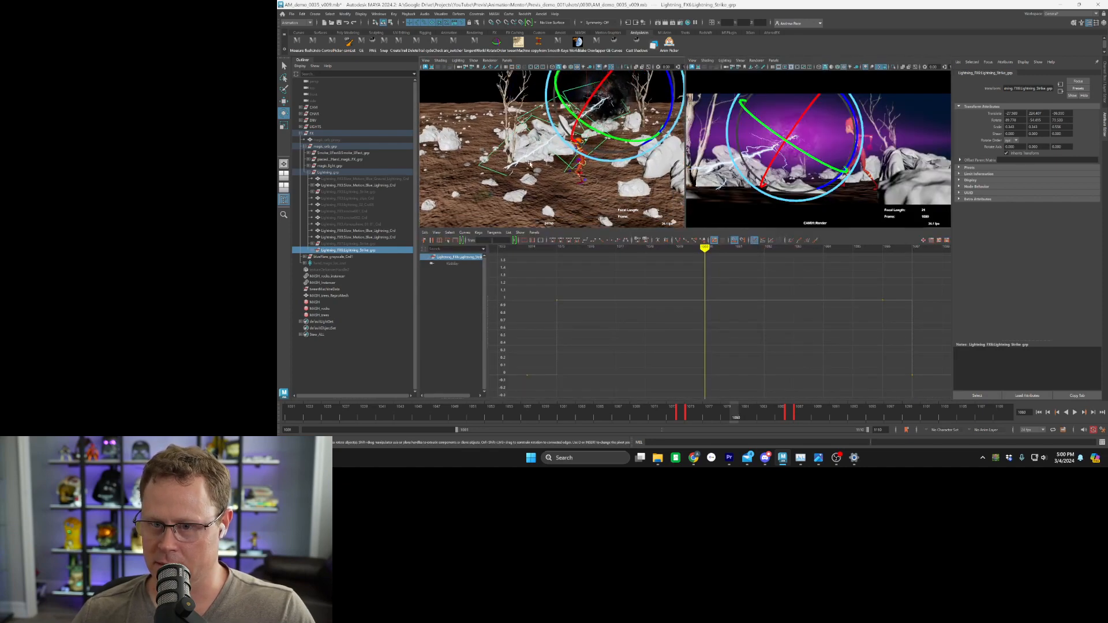
{"action": "left_click_drag", "start_coordinate": [530, 164], "coordinate": [543, 156], "text": "alt"}
{"action": "key", "text": "r"}
{"action": "left_click_drag", "start_coordinate": [589, 110], "coordinate": [598, 118], "text": "alt"}
{"action": "key", "text": "e"}
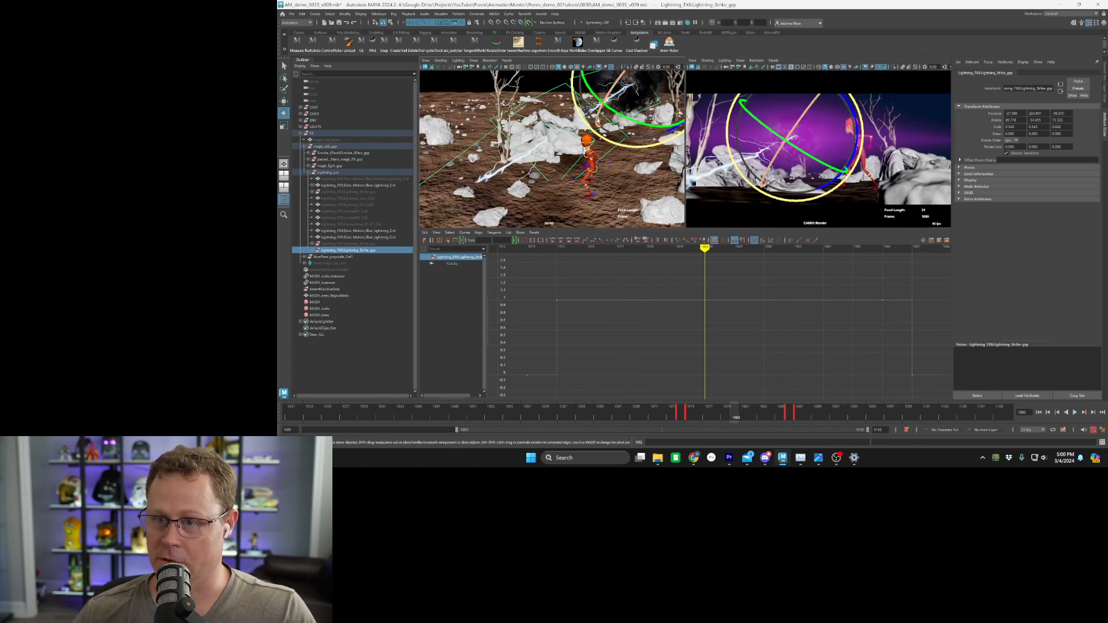
{"action": "mouse_move", "coordinate": [598, 119]}
{"action": "left_mouse_down", "text": "alt"}
{"action": "mouse_move", "coordinate": [600, 140]}
{"action": "mouse_move", "coordinate": [602, 124]}
{"action": "left_mouse_up", "text": "alt"}
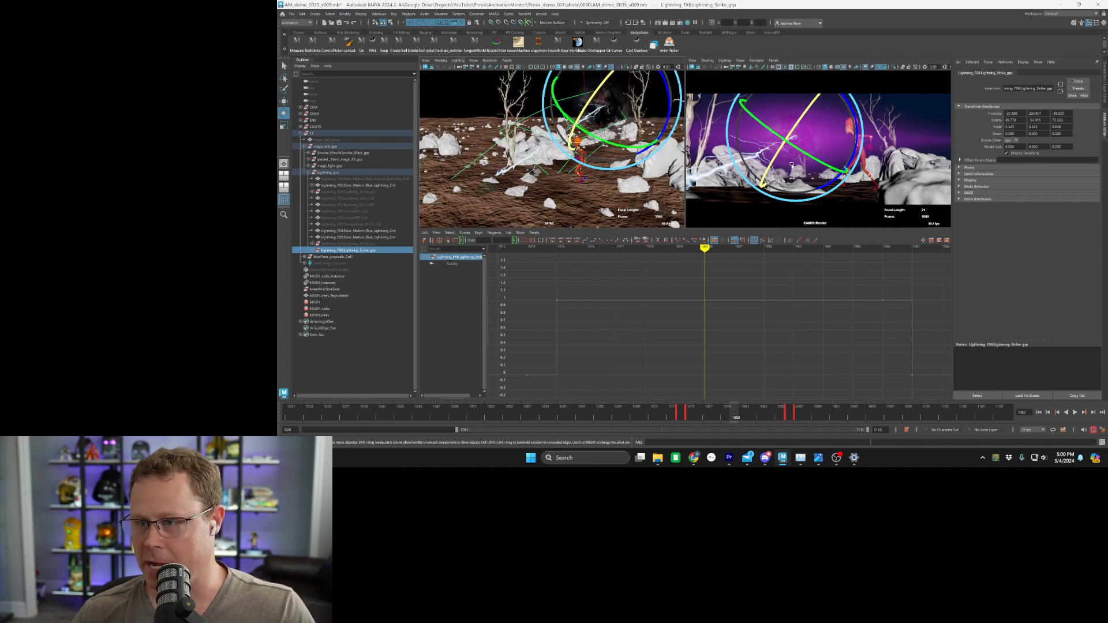
{"action": "left_click_drag", "start_coordinate": [792, 164], "coordinate": [849, 158]}
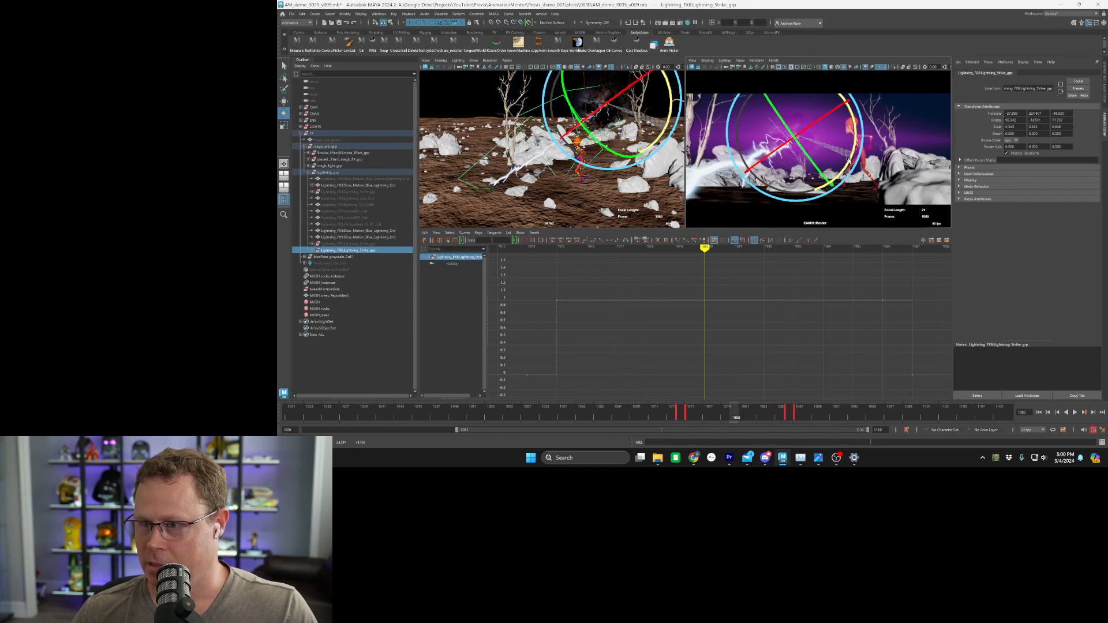
{"action": "key", "text": "space"}
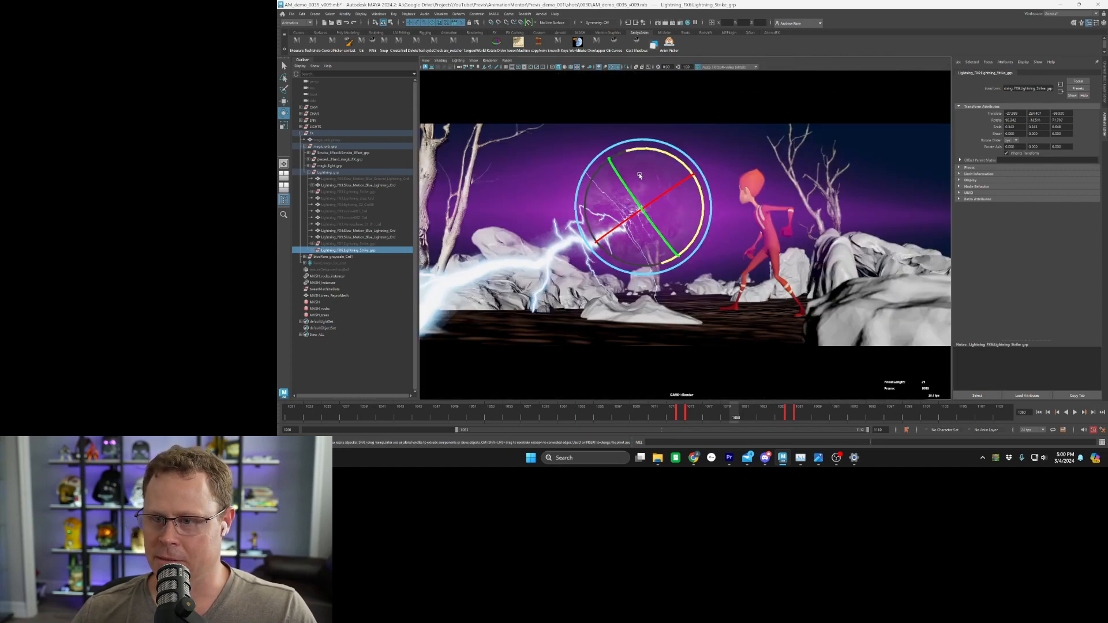
{"action": "left_click", "coordinate": [1075, 412]}
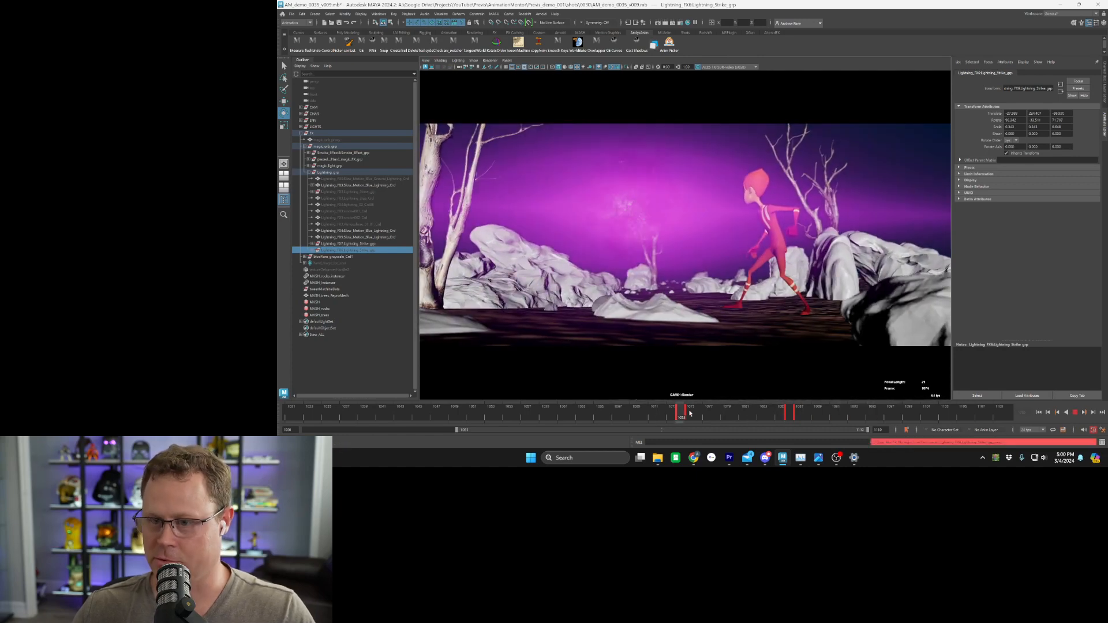
{"action": "key", "text": "Escape"}
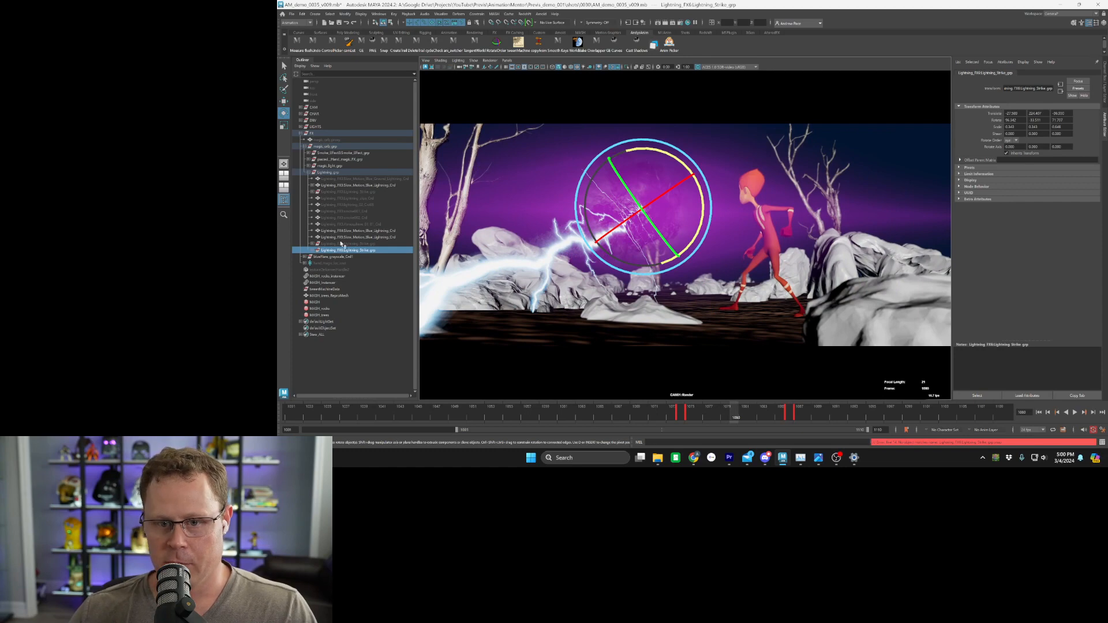
Expand the rotated Lightning_Strike group and copy and paste its lightning_02_Crd02 card
{"action": "left_click", "coordinate": [312, 250]}
{"action": "key", "text": "space"}
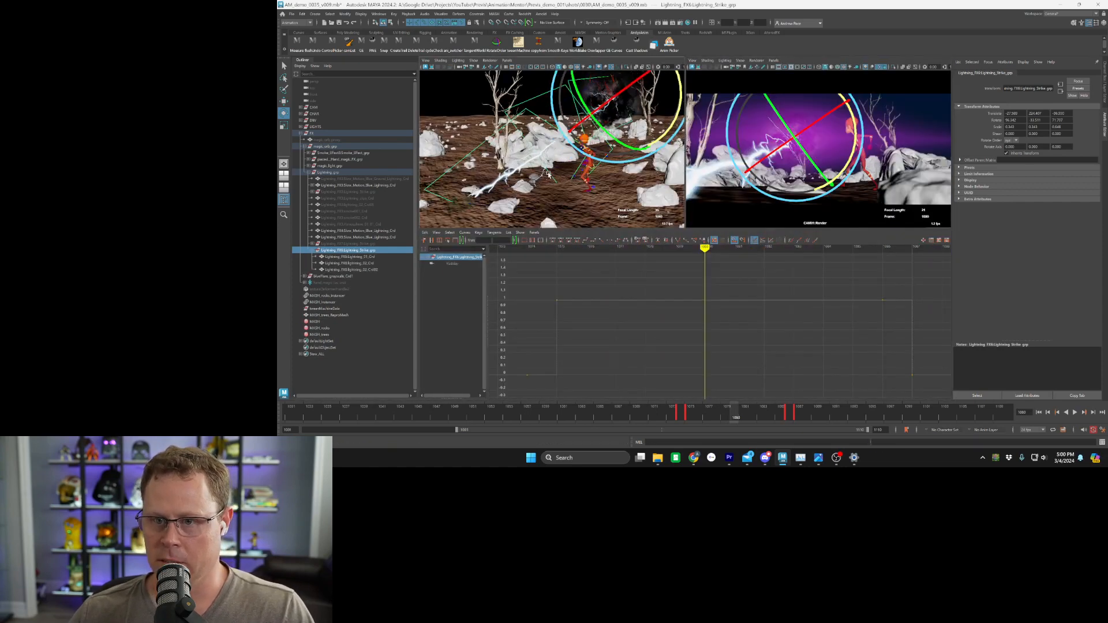
{"action": "left_click", "coordinate": [351, 270]}
{"action": "key", "text": "space"}
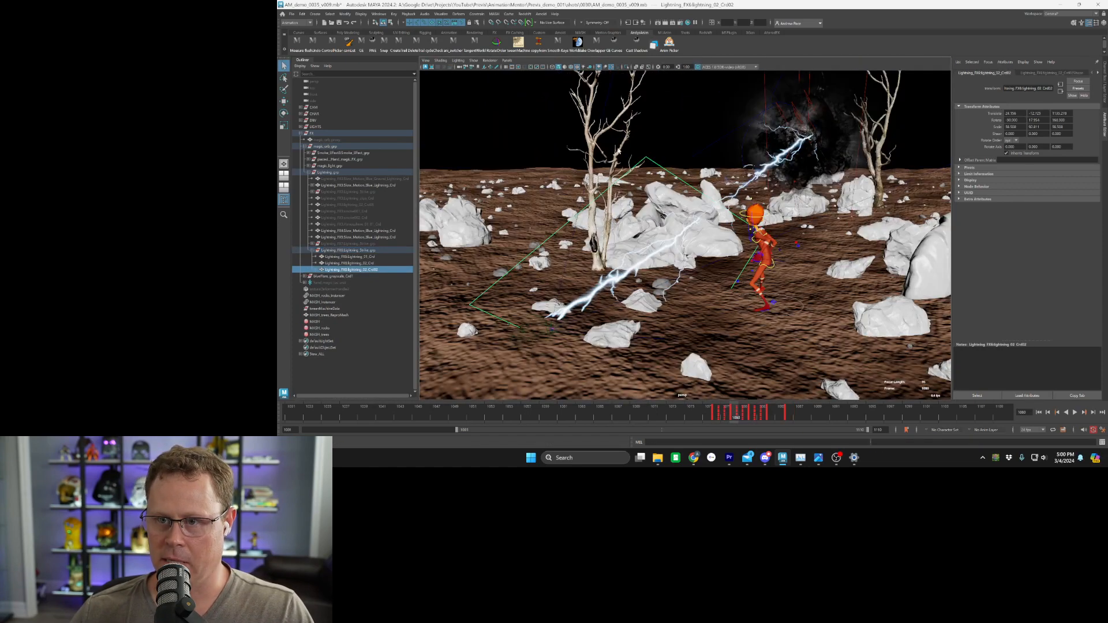
{"action": "left_click_drag", "start_coordinate": [643, 209], "coordinate": [632, 211], "text": "alt"}
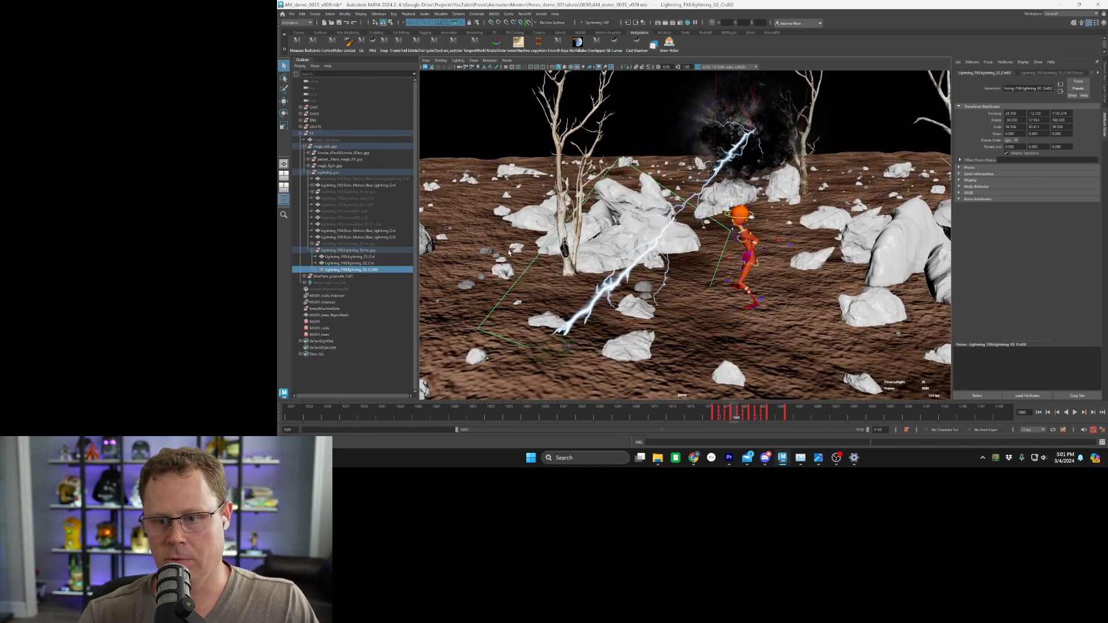
{"action": "key", "text": "ctrl+v"}
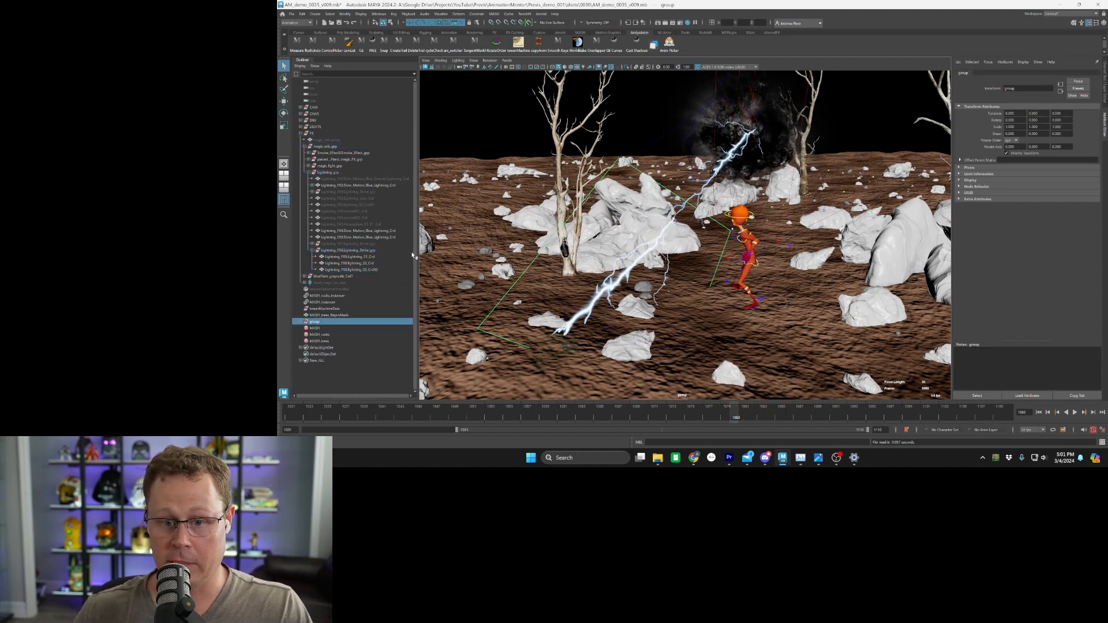
Unparent the pasted lightning card from its nested groups and delete the leftover pasted group
{"action": "left_click", "coordinate": [303, 323]}
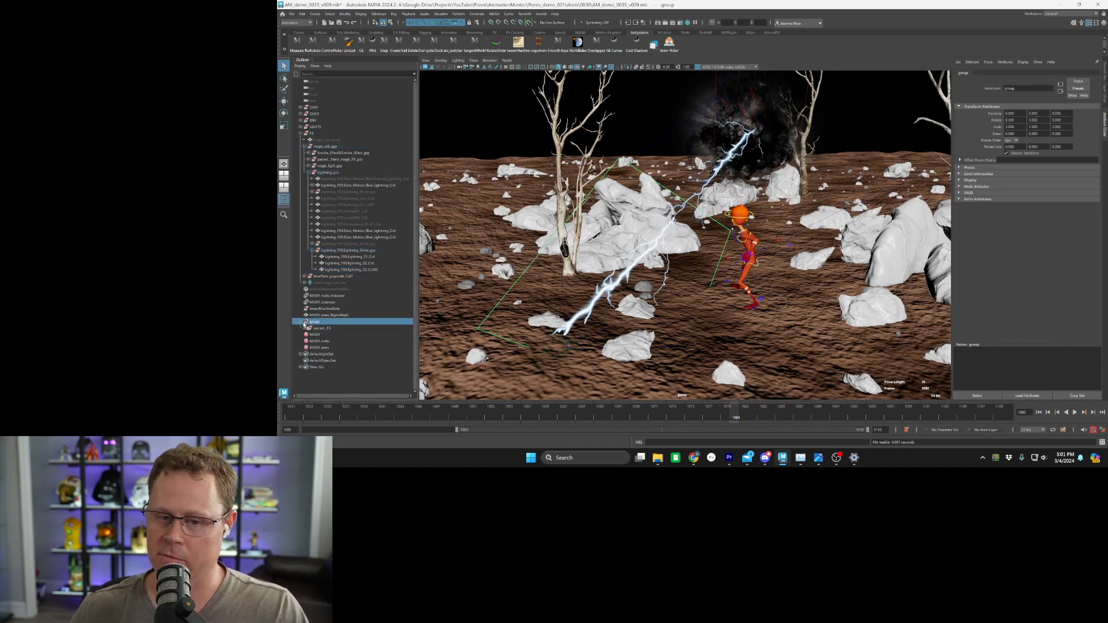
{"action": "left_click", "coordinate": [304, 329], "text": "shift"}
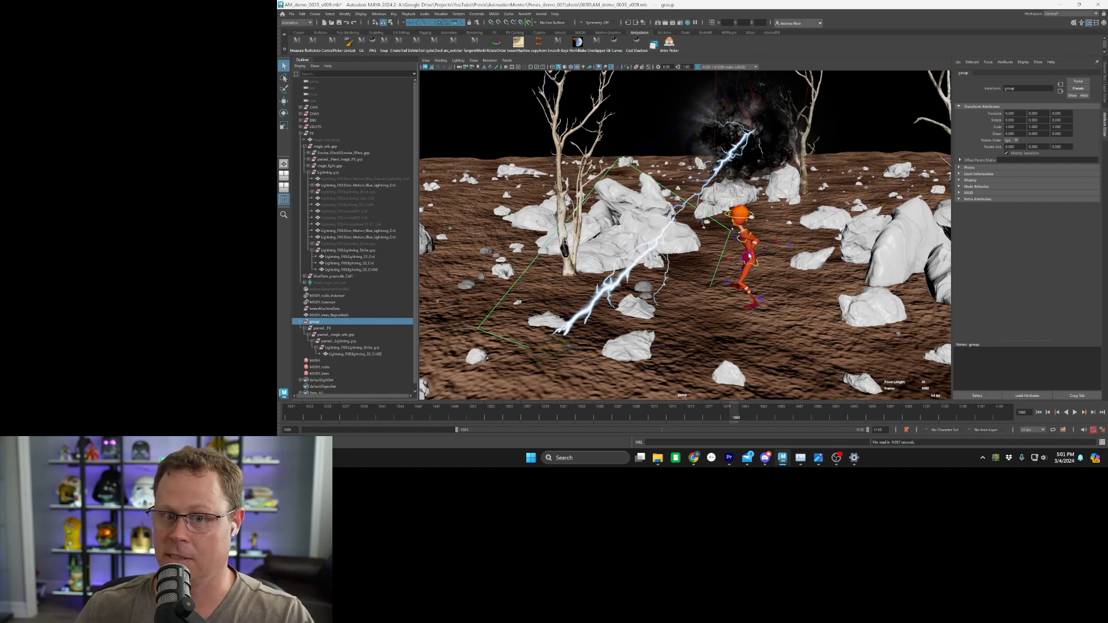
{"action": "left_click", "coordinate": [382, 354]}
{"action": "key", "text": "shift+p"}
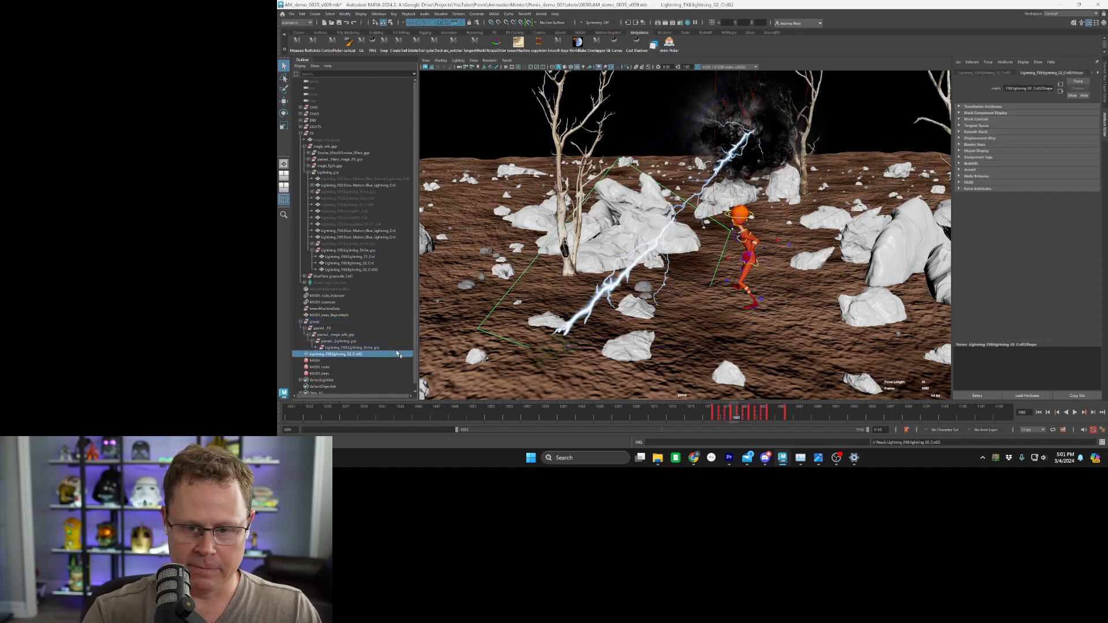
{"action": "left_click", "coordinate": [340, 322]}
{"action": "key", "text": "Delete"}
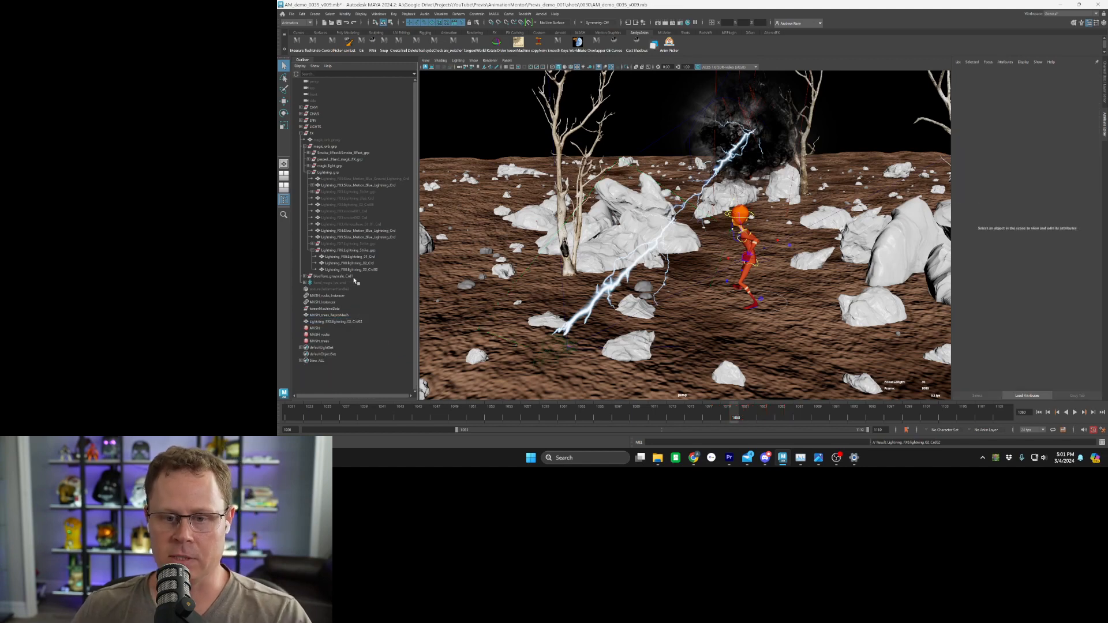
Try moving and rotating the unparented lightning_02_Crd02 card, and undo both transformations
{"action": "left_click", "coordinate": [359, 322]}
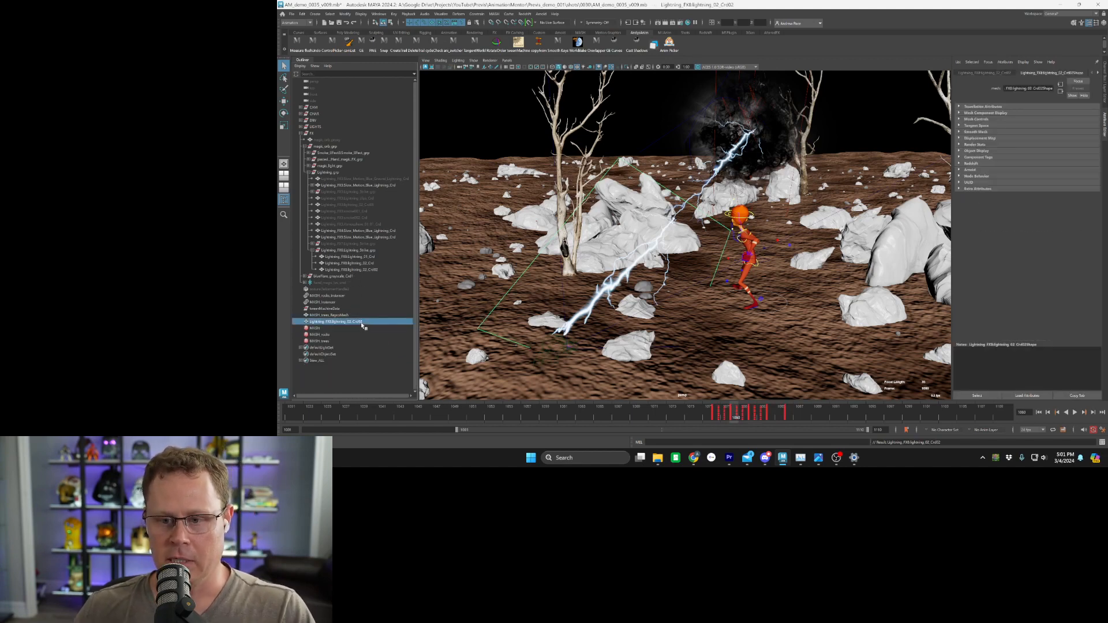
{"action": "key", "text": "w"}
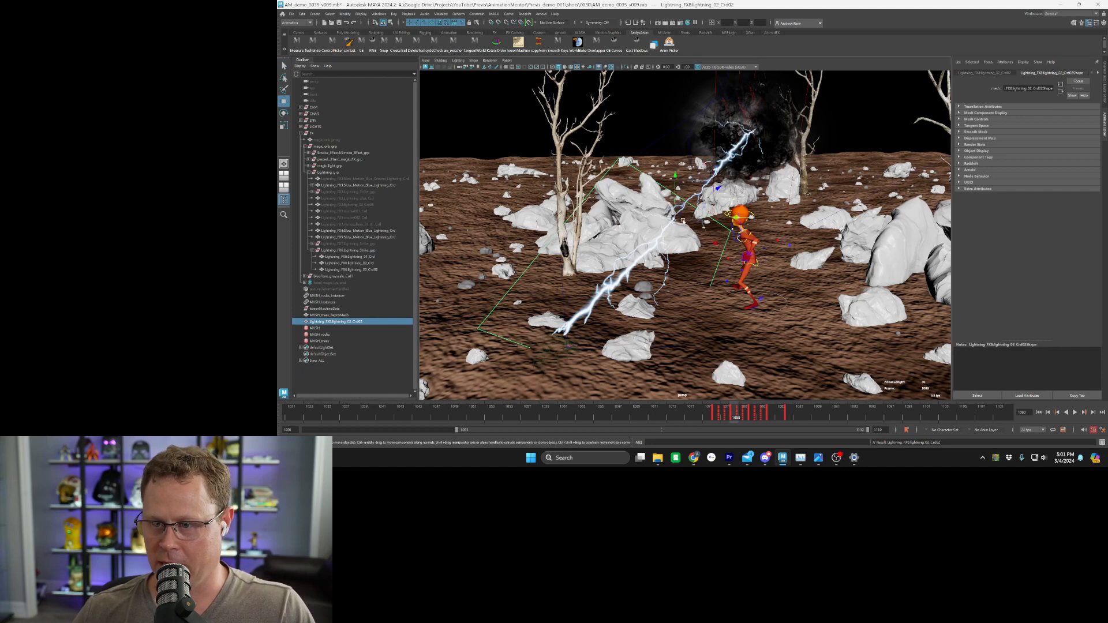
{"action": "middle_click_drag", "start_coordinate": [670, 226], "coordinate": [683, 243]}
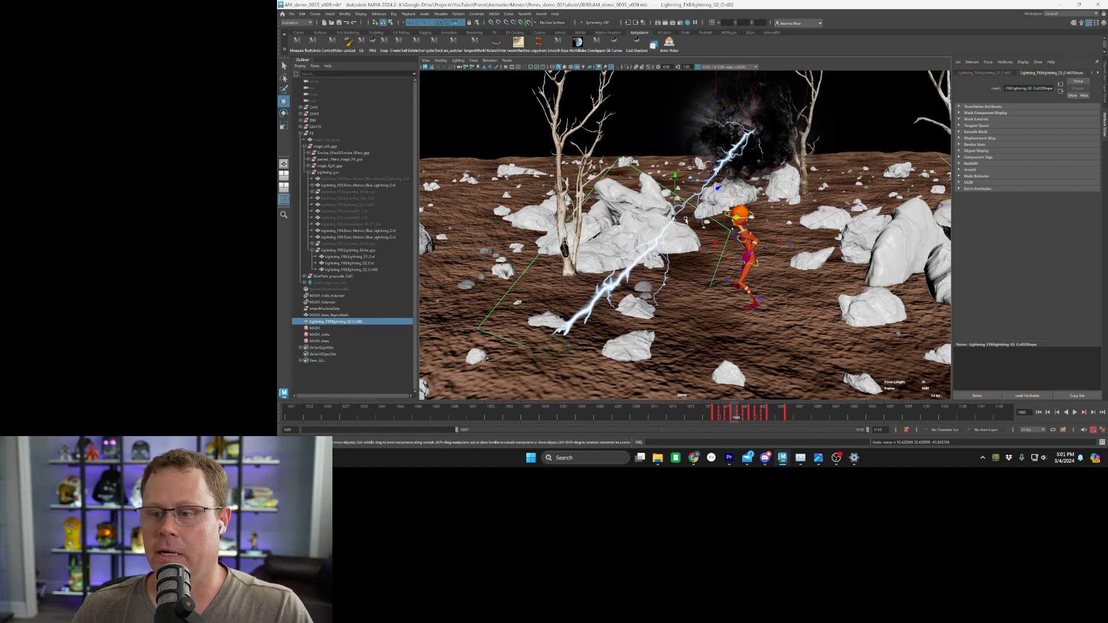
{"action": "left_click_drag", "start_coordinate": [670, 218], "coordinate": [676, 202]}
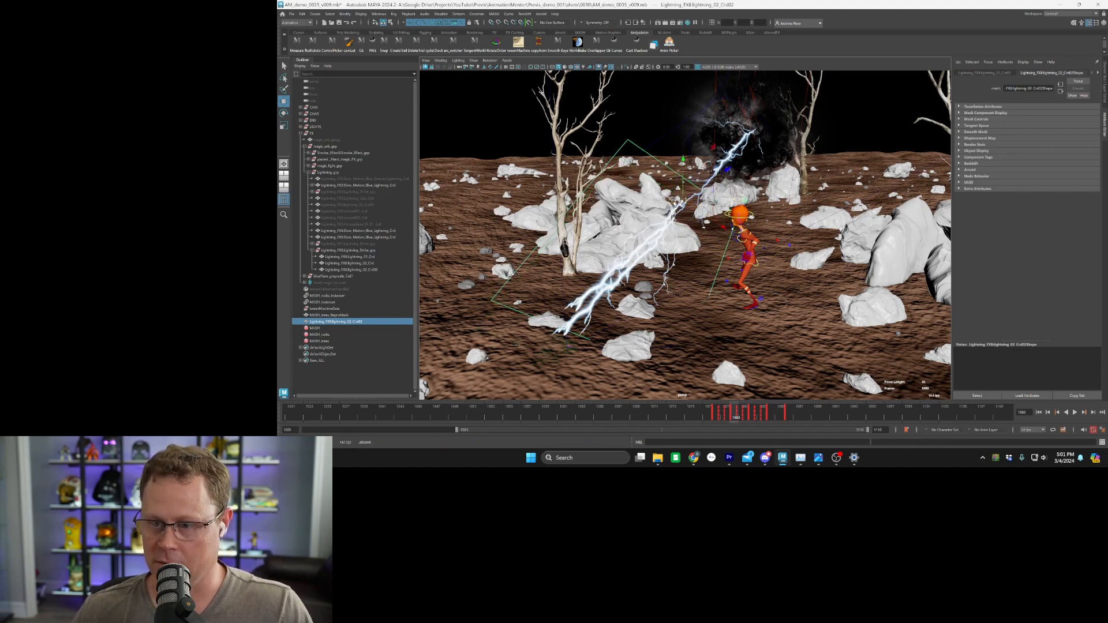
{"action": "key", "text": "ctrl+z"}
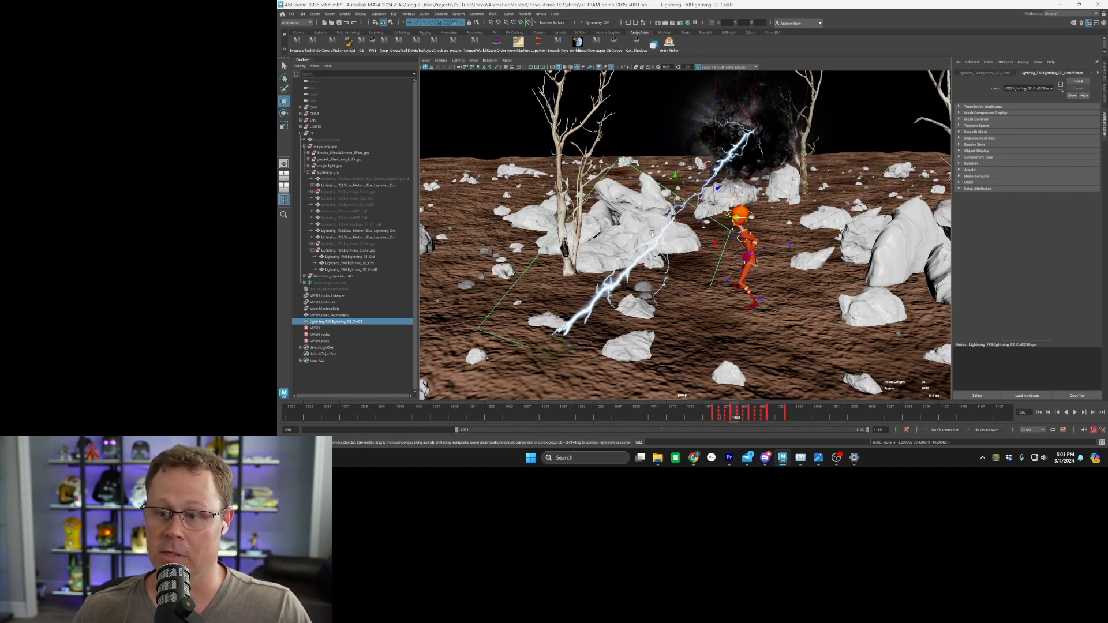
{"action": "key", "text": "e"}
{"action": "mouse_move", "coordinate": [697, 268]}
{"action": "left_mouse_down"}
{"action": "mouse_move", "coordinate": [668, 264]}
{"action": "mouse_move", "coordinate": [678, 265]}
{"action": "left_mouse_up"}
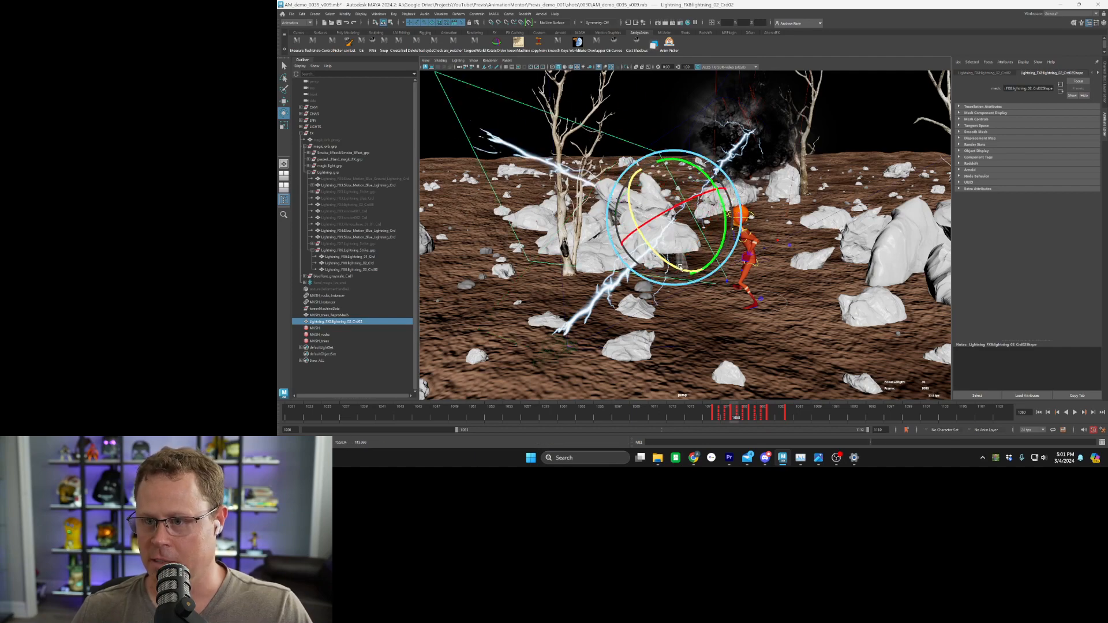
{"action": "key", "text": "ctrl+z"}
{"action": "mouse_move", "coordinate": [695, 211]}
{"action": "left_mouse_down", "text": "alt"}
{"action": "mouse_move", "coordinate": [681, 216]}
{"action": "mouse_move", "coordinate": [701, 215]}
{"action": "left_mouse_up", "text": "alt"}
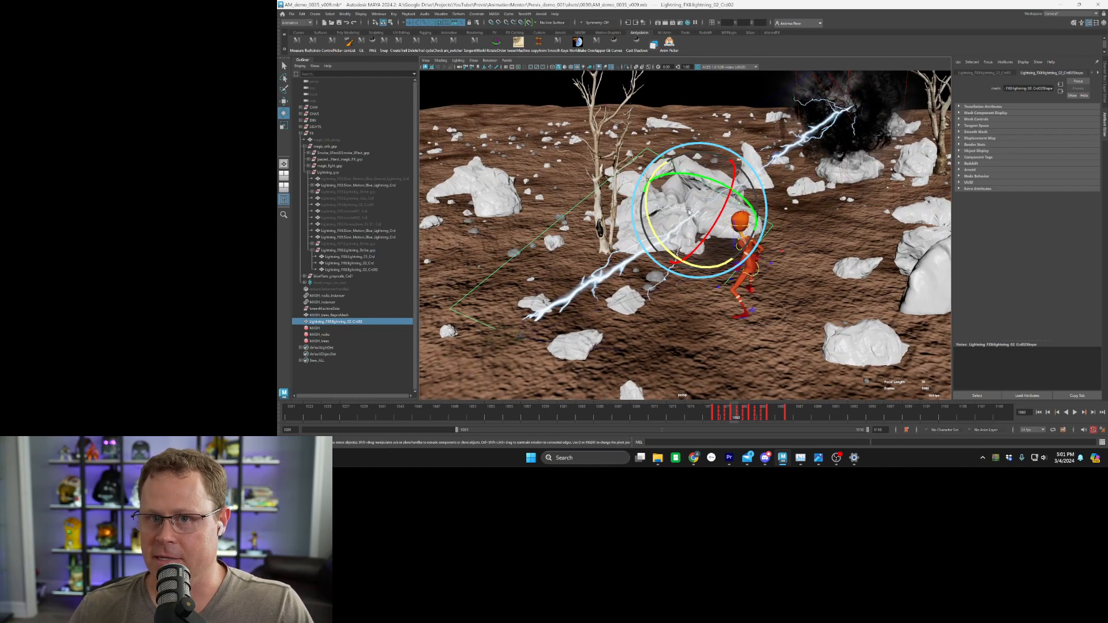
{"action": "left_click", "coordinate": [345, 13]}
{"action": "left_click", "coordinate": [344, 14]}
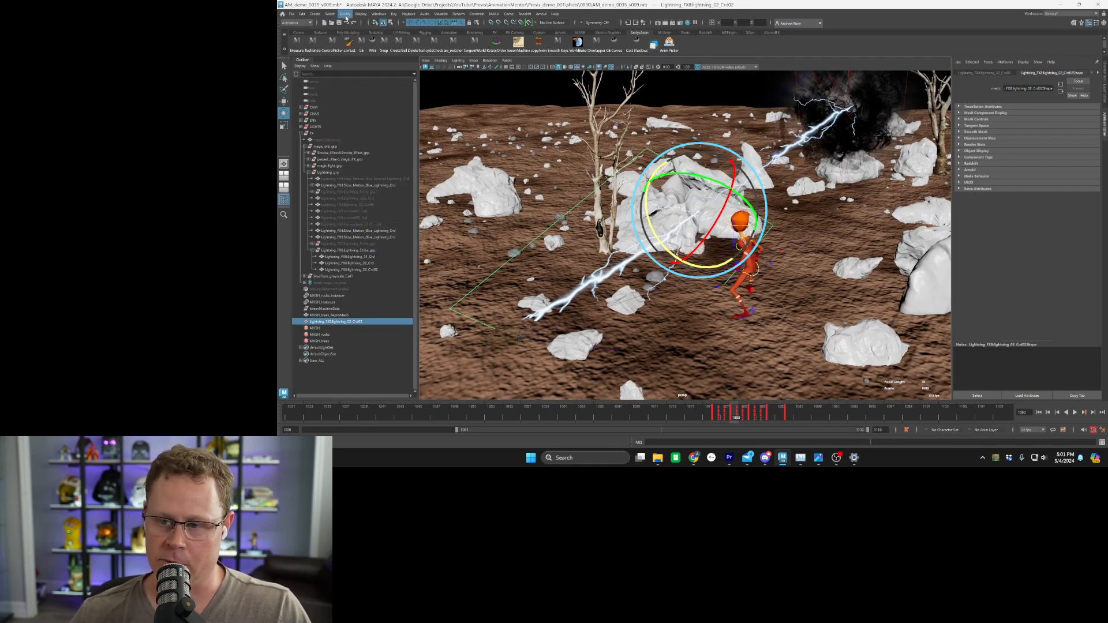
{"action": "scroll", "coordinate": [781, 162], "scroll_direction": "down", "scroll_amount": 1}
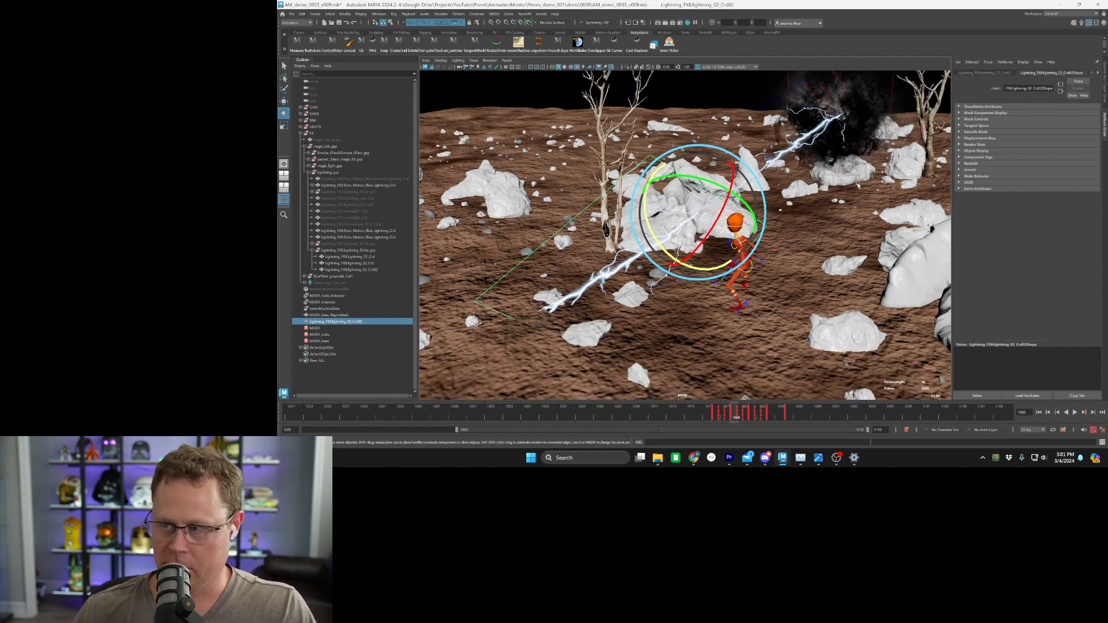
Show the lightning card's transform channels, and move and rotate the card into place near the orb and the existing bolt
{"action": "left_click", "coordinate": [1104, 87]}
{"action": "key", "text": "w"}
{"action": "left_click_drag", "start_coordinate": [740, 193], "coordinate": [693, 197], "text": "alt"}
{"action": "key", "text": "e"}
{"action": "left_click_drag", "start_coordinate": [693, 196], "coordinate": [601, 260], "text": "alt"}
{"action": "key", "text": "r"}
{"action": "key", "text": "w"}
{"action": "left_click_drag", "start_coordinate": [721, 182], "coordinate": [739, 151]}
{"action": "left_click_drag", "start_coordinate": [684, 191], "coordinate": [772, 174]}
{"action": "key", "text": "e"}
In the render camera view, reposition and rotate the card so its bolt branches off the existing strike toward the ground before the character
{"action": "key", "text": "space"}
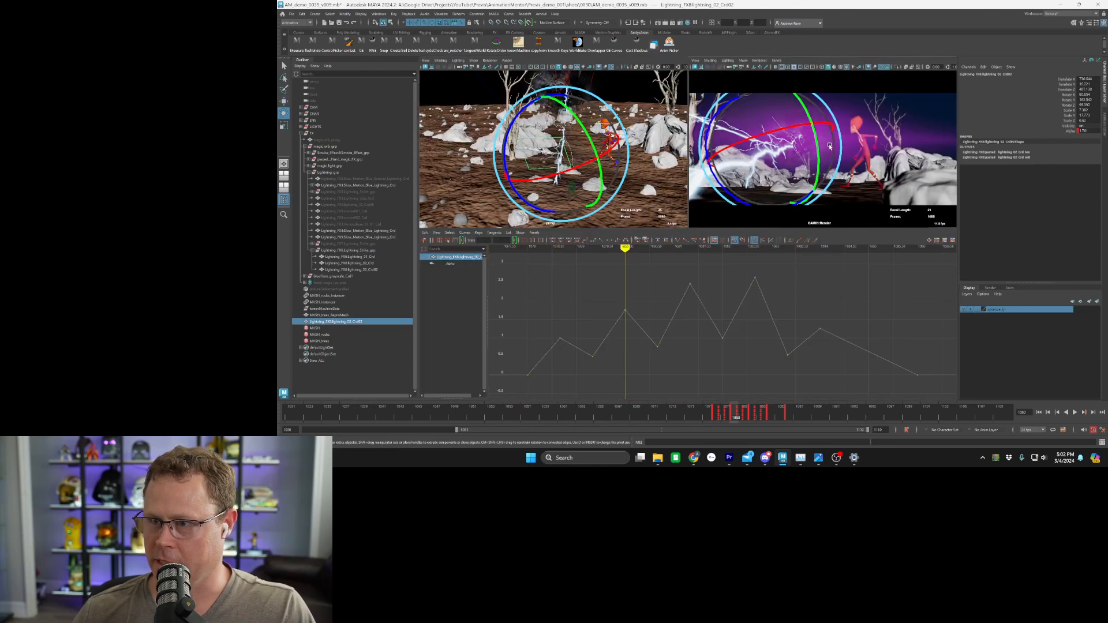
{"action": "key", "text": "space"}
{"action": "left_click_drag", "start_coordinate": [542, 271], "coordinate": [503, 249]}
{"action": "key", "text": "w"}
{"action": "key", "text": "e"}
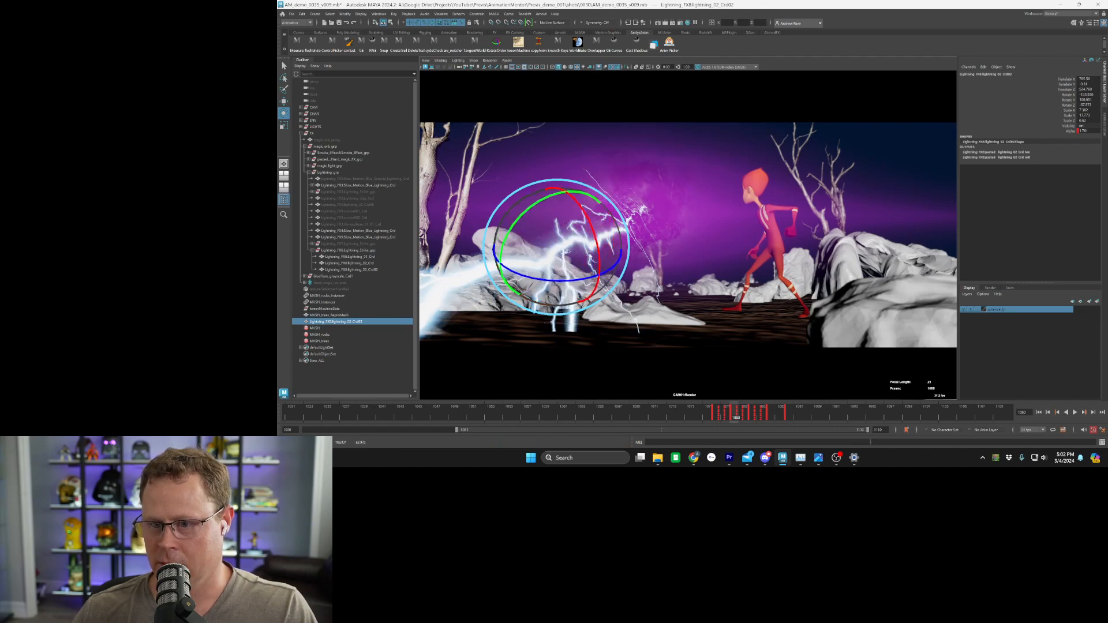
{"action": "left_click_drag", "start_coordinate": [590, 257], "coordinate": [592, 237]}
{"action": "left_click_drag", "start_coordinate": [529, 202], "coordinate": [565, 239]}
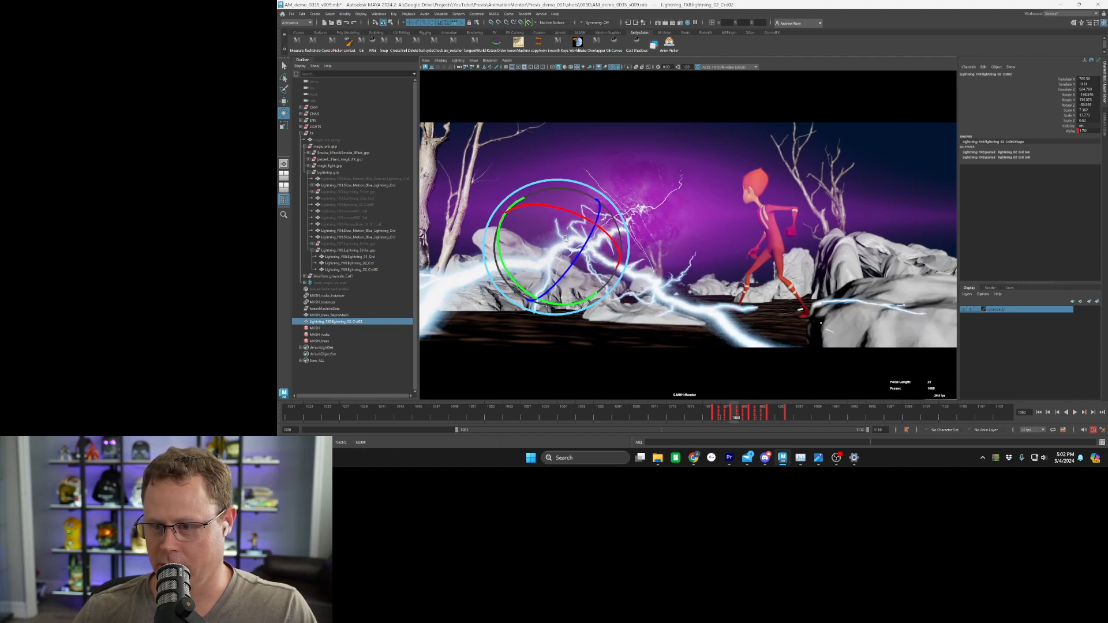
Snap all of the lightning card's keys to whole frames and scrub through the start of the strike
{"action": "left_click_drag", "start_coordinate": [797, 415], "coordinate": [709, 414], "text": "shift"}
{"action": "right_click", "coordinate": [734, 413]}
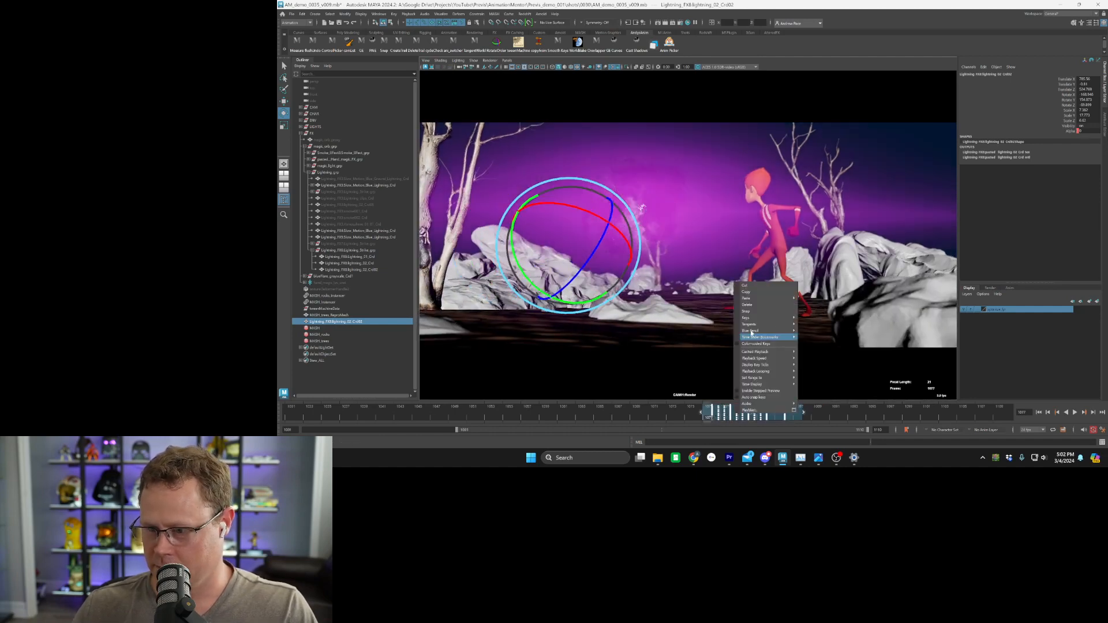
{"action": "left_click", "coordinate": [746, 311]}
{"action": "left_click", "coordinate": [694, 414]}
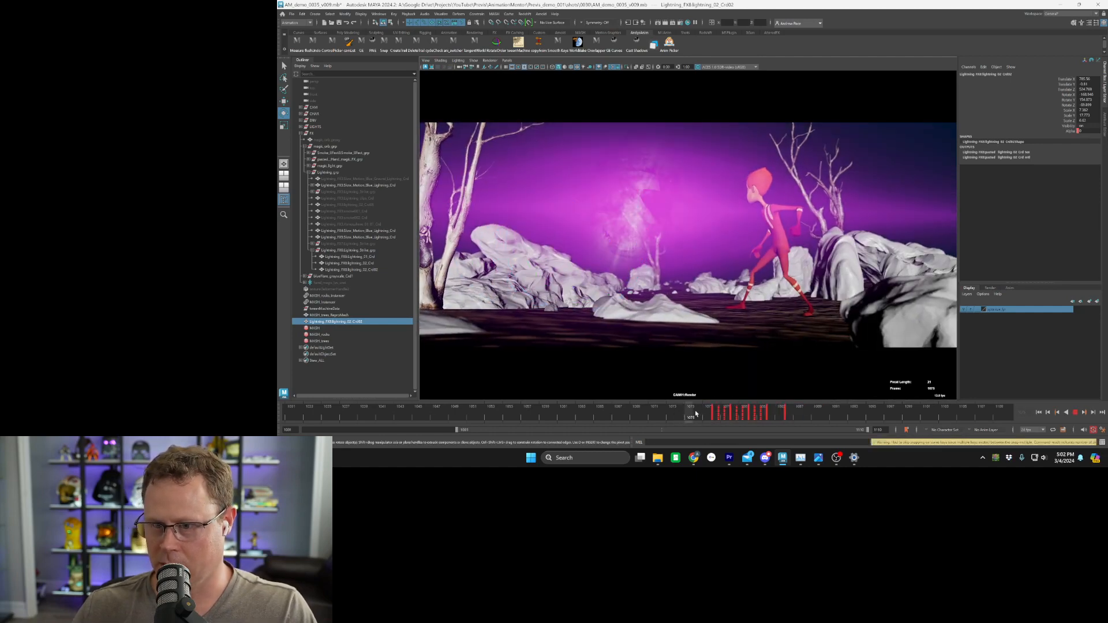
{"action": "left_click_drag", "start_coordinate": [696, 413], "coordinate": [727, 413]}
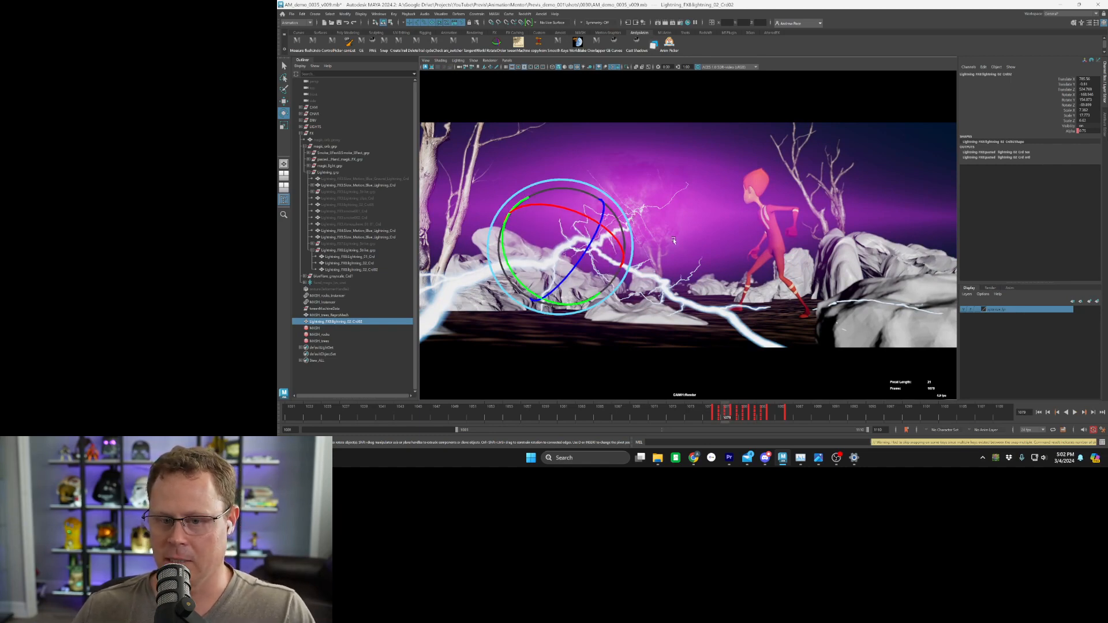
Stretch the card's alpha keys over a longer time range in the graph editor and shift them to start at the current frame
{"action": "key", "text": "space"}
{"action": "scroll", "coordinate": [754, 310], "scroll_direction": "down", "scroll_amount": 8}
{"action": "left_click_drag", "start_coordinate": [777, 292], "coordinate": [660, 354]}
{"action": "key", "text": "w"}
{"action": "middle_click_drag", "start_coordinate": [699, 350], "coordinate": [717, 355], "text": "shift"}
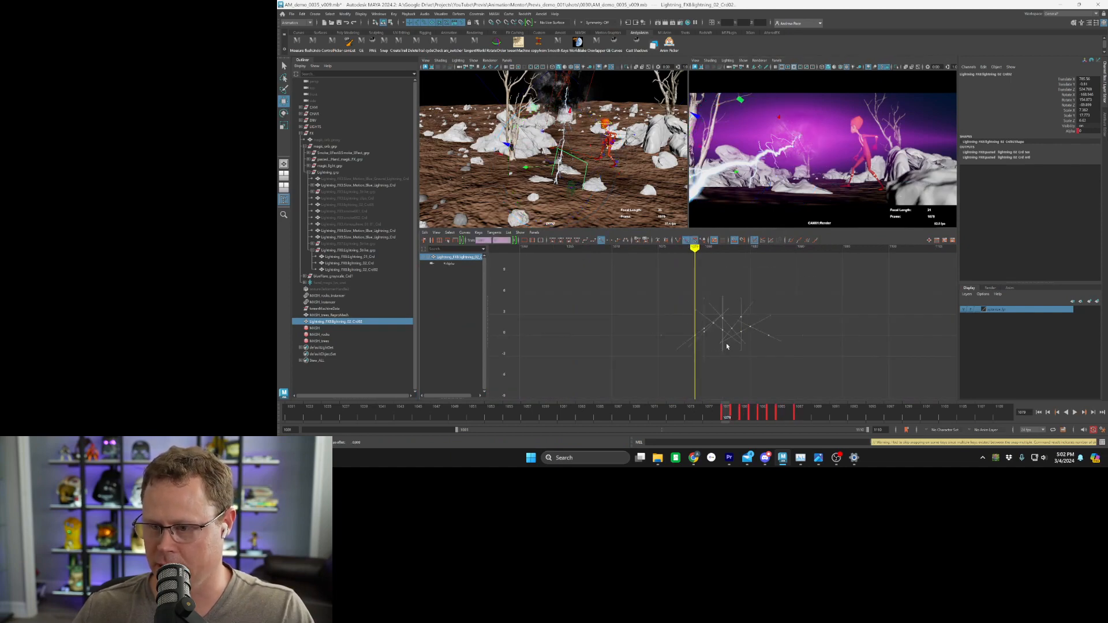
{"action": "key", "text": "ctrl+z"}
{"action": "right_click_drag", "start_coordinate": [722, 342], "coordinate": [753, 326], "text": "alt"}
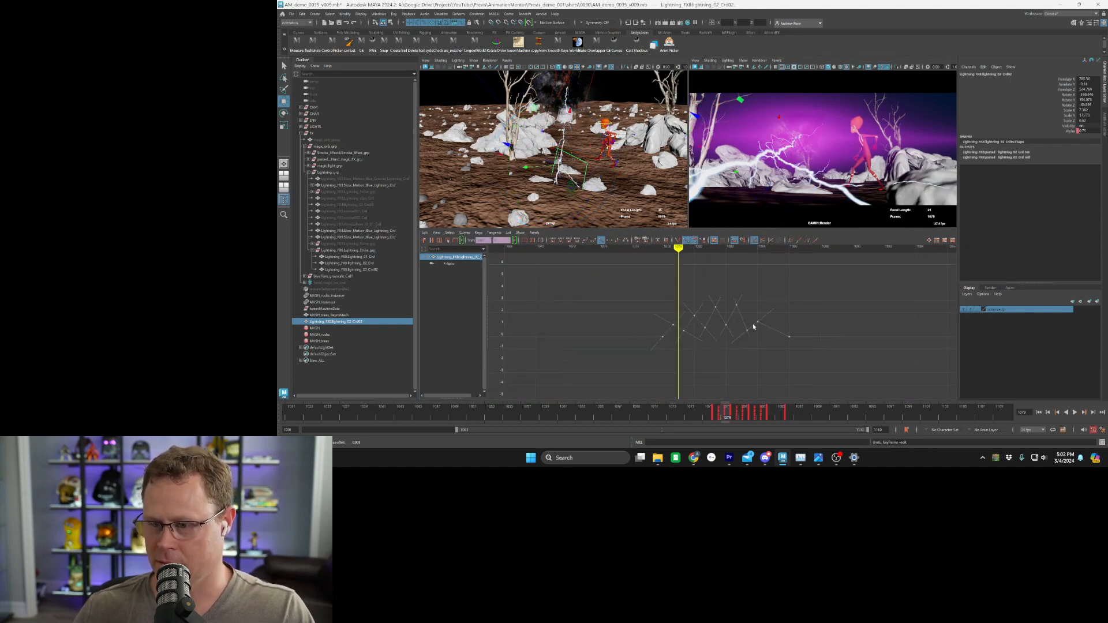
{"action": "left_click", "coordinate": [440, 241]}
{"action": "left_click", "coordinate": [448, 240]}
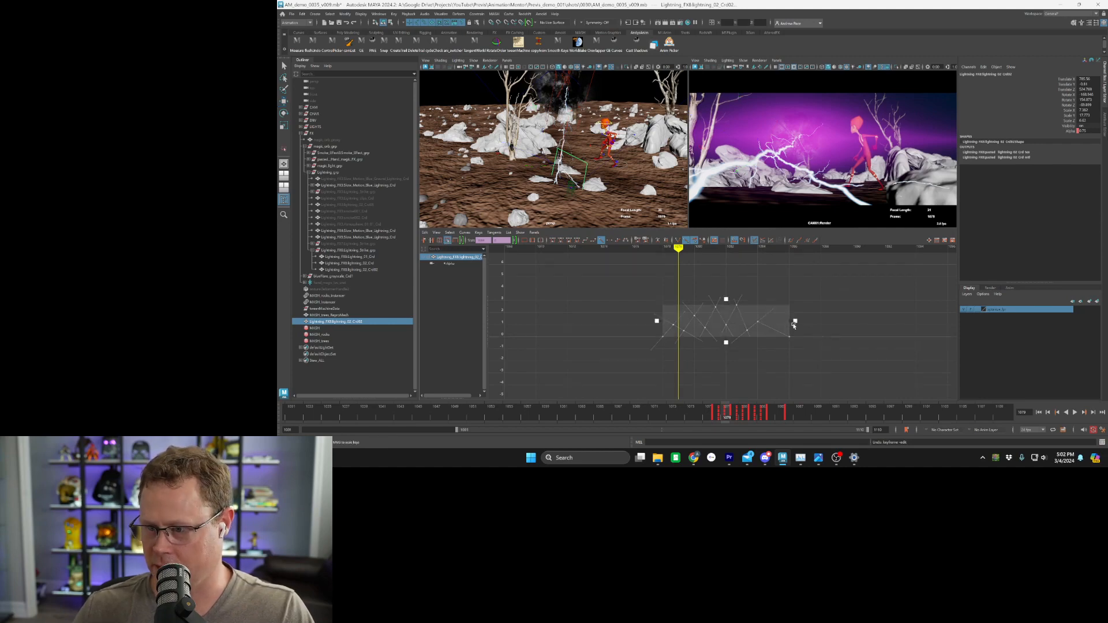
{"action": "left_click_drag", "start_coordinate": [794, 324], "coordinate": [828, 321]}
{"action": "key", "text": "w"}
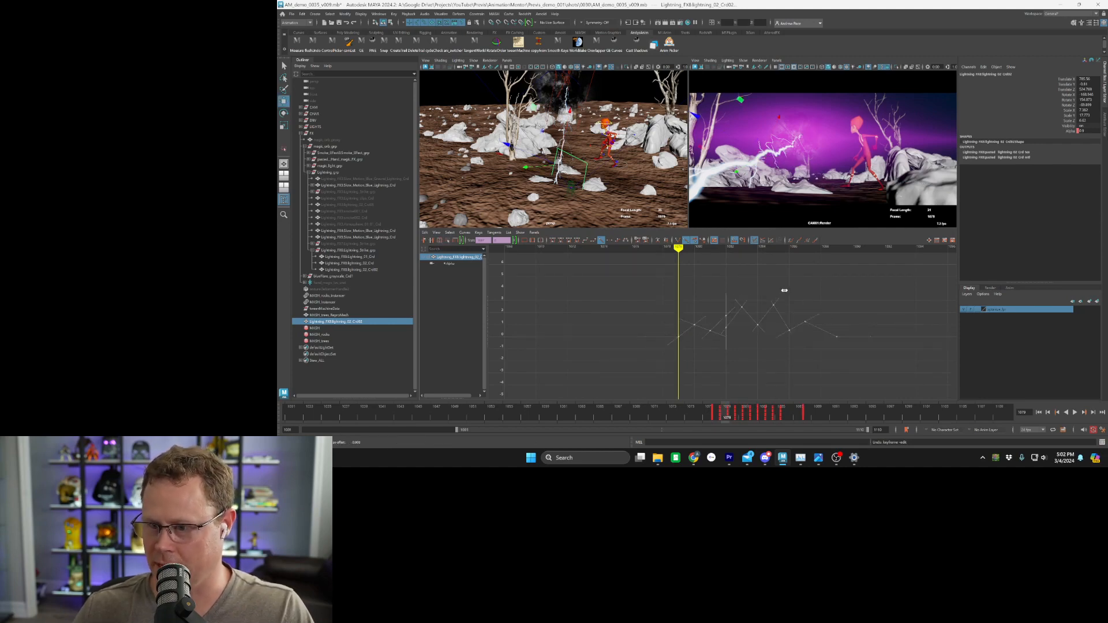
{"action": "middle_click_drag", "start_coordinate": [784, 291], "coordinate": [785, 290]}
Delete an extra alpha key and adjust the heights of the early keys to give this bolt a different flicker pattern
{"action": "left_click", "coordinate": [736, 313]}
{"action": "left_click_drag", "start_coordinate": [720, 324], "coordinate": [731, 337]}
{"action": "key", "text": "Delete"}
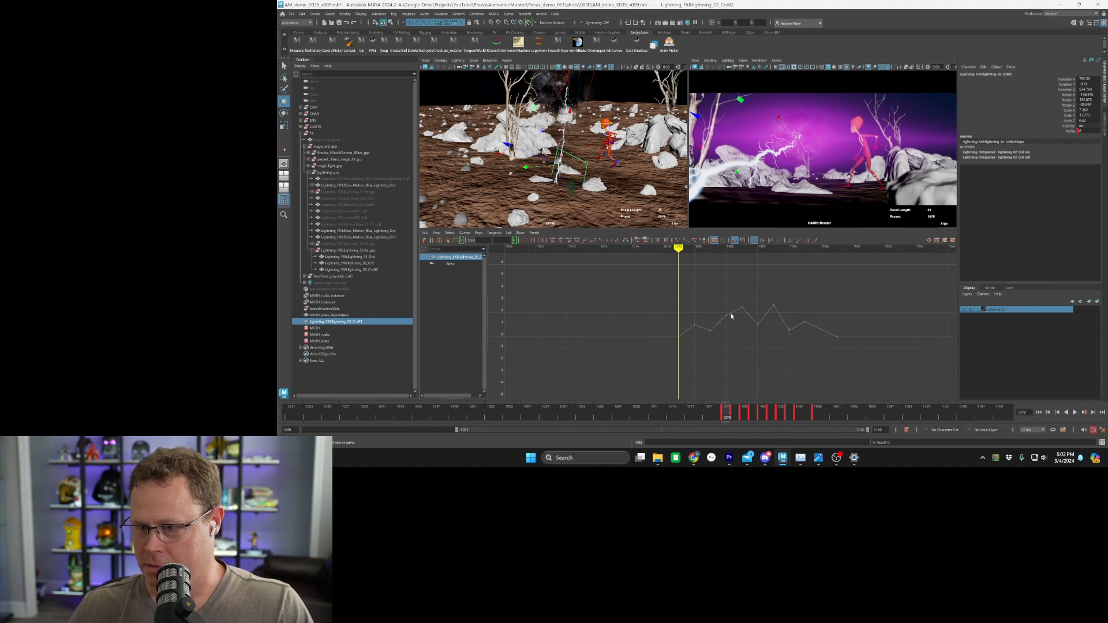
{"action": "left_click", "coordinate": [729, 311]}
{"action": "middle_click_drag", "start_coordinate": [733, 322], "coordinate": [731, 321]}
{"action": "left_click", "coordinate": [730, 321]}
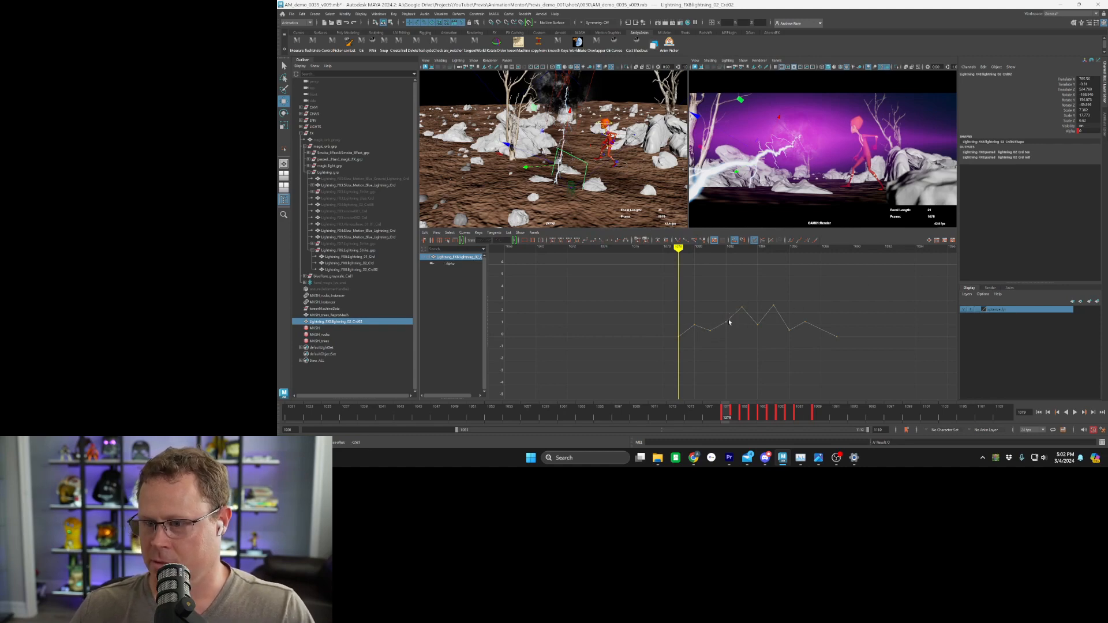
{"action": "left_click_drag", "start_coordinate": [725, 314], "coordinate": [709, 345]}
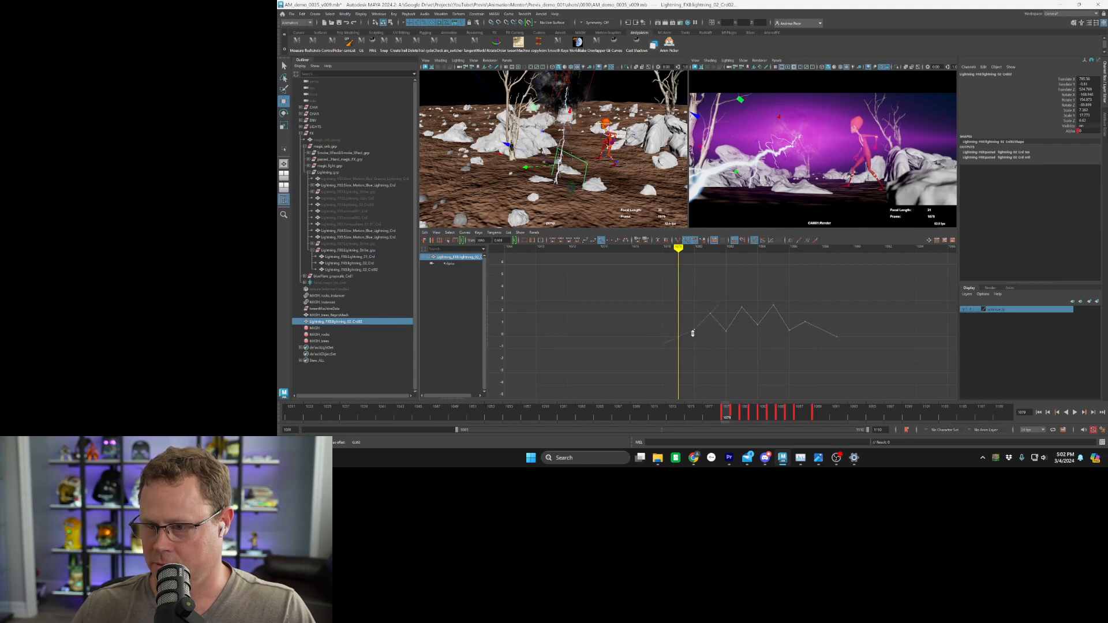
Select all the alpha keys and play back the shot in the render camera view to review the new bolt's timing
{"action": "mouse_move", "coordinate": [706, 416]}
{"action": "left_mouse_down"}
{"action": "mouse_move", "coordinate": [743, 411]}
{"action": "mouse_move", "coordinate": [699, 411]}
{"action": "left_mouse_up"}
{"action": "left_click_drag", "start_coordinate": [875, 291], "coordinate": [642, 379]}
{"action": "key", "text": "space"}
{"action": "left_click", "coordinate": [1075, 412]}
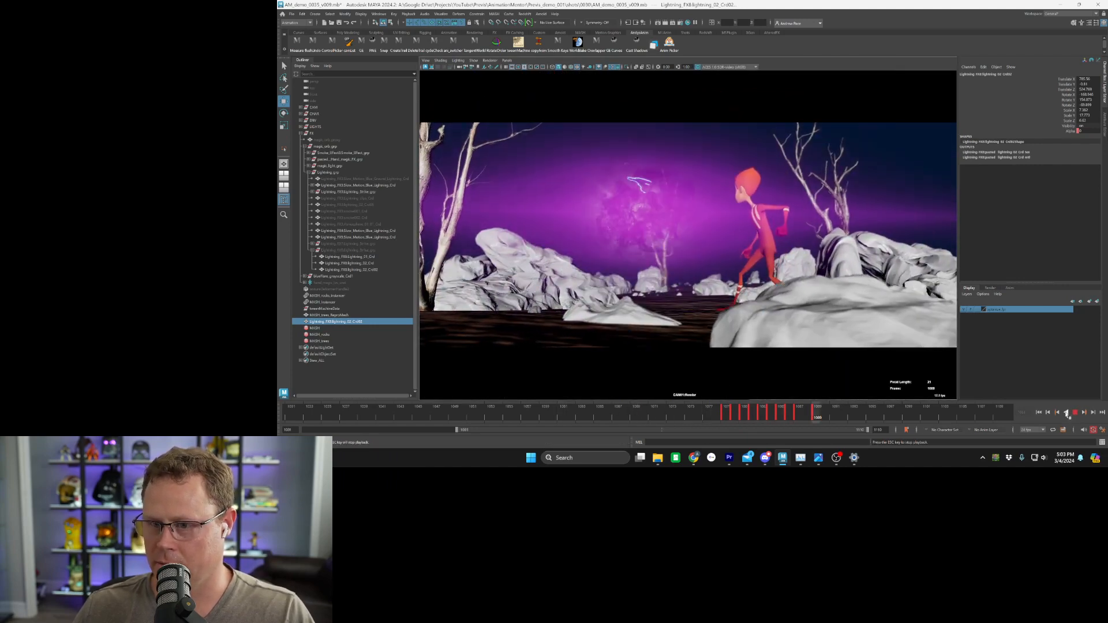
Shift all the alpha keys about two frames later and play back the shot
{"action": "key", "text": "space"}
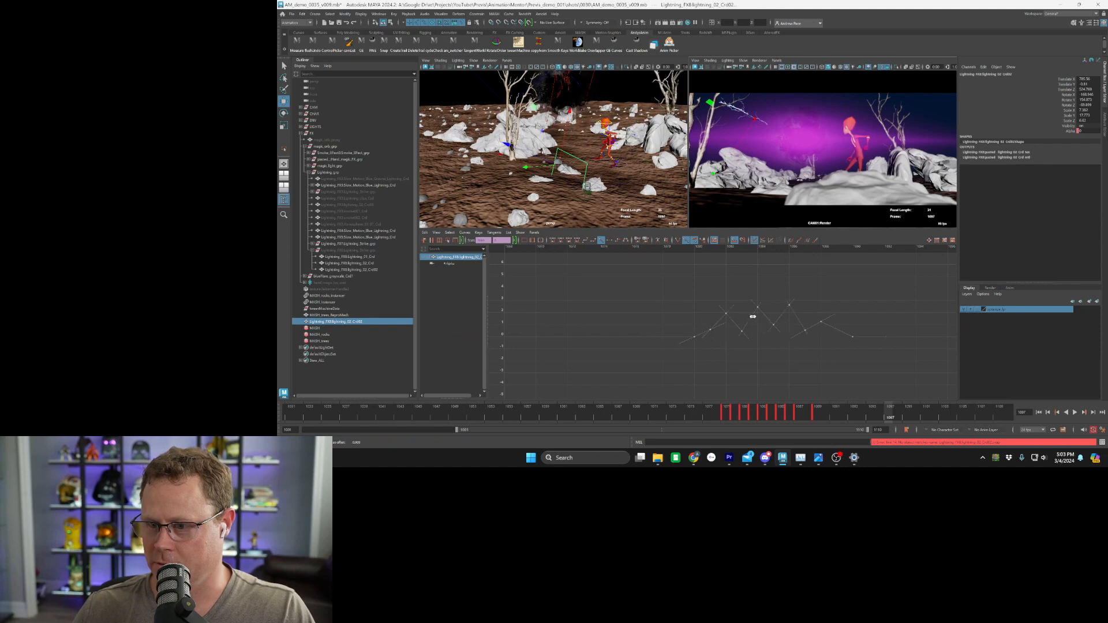
{"action": "left_click", "coordinate": [681, 416]}
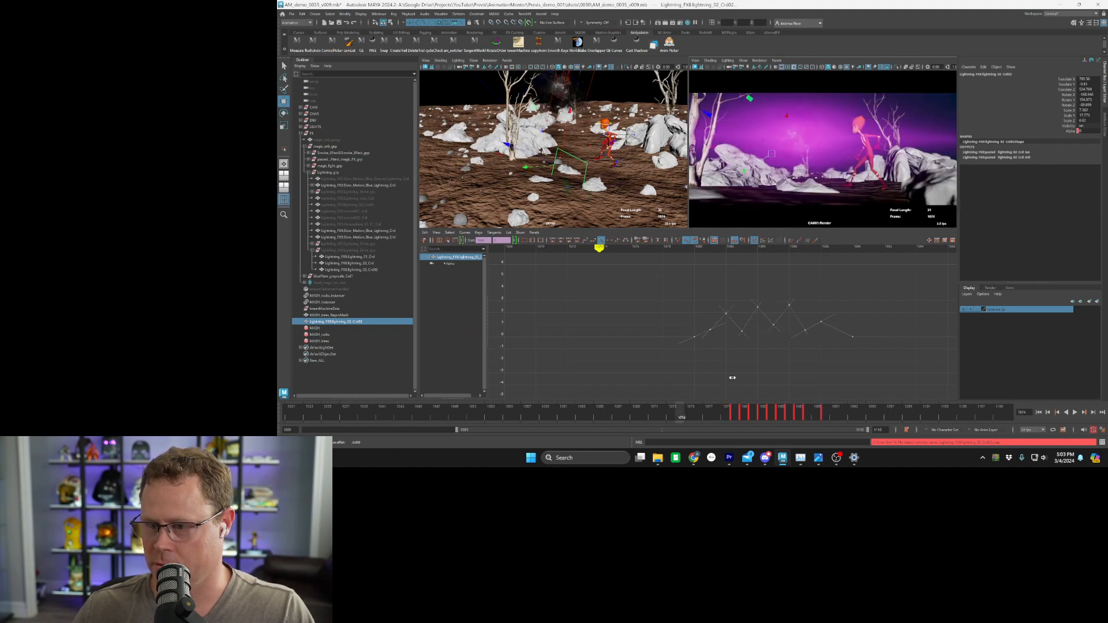
{"action": "middle_click_drag", "start_coordinate": [732, 376], "coordinate": [735, 390]}
{"action": "left_click_drag", "start_coordinate": [655, 416], "coordinate": [628, 416]}
{"action": "key", "text": "space"}
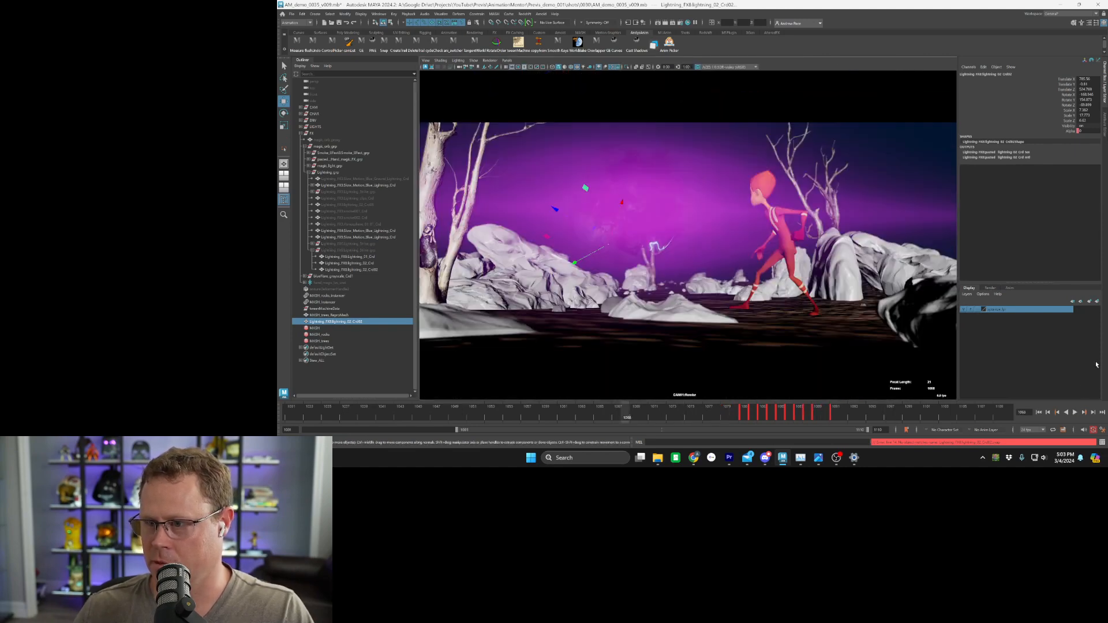
{"action": "left_click", "coordinate": [1076, 413]}
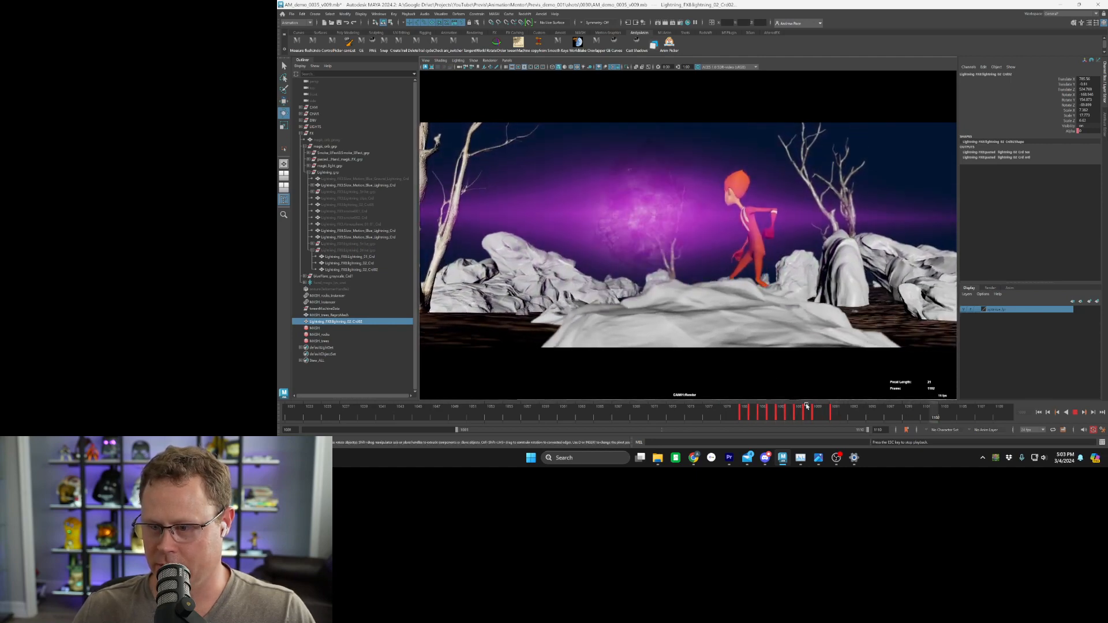
At frame 1084, move and rotate the lightning card so its bolt hits the ground beside the foreground rock, and play it back
{"action": "key", "text": "e"}
{"action": "left_click", "coordinate": [770, 416]}
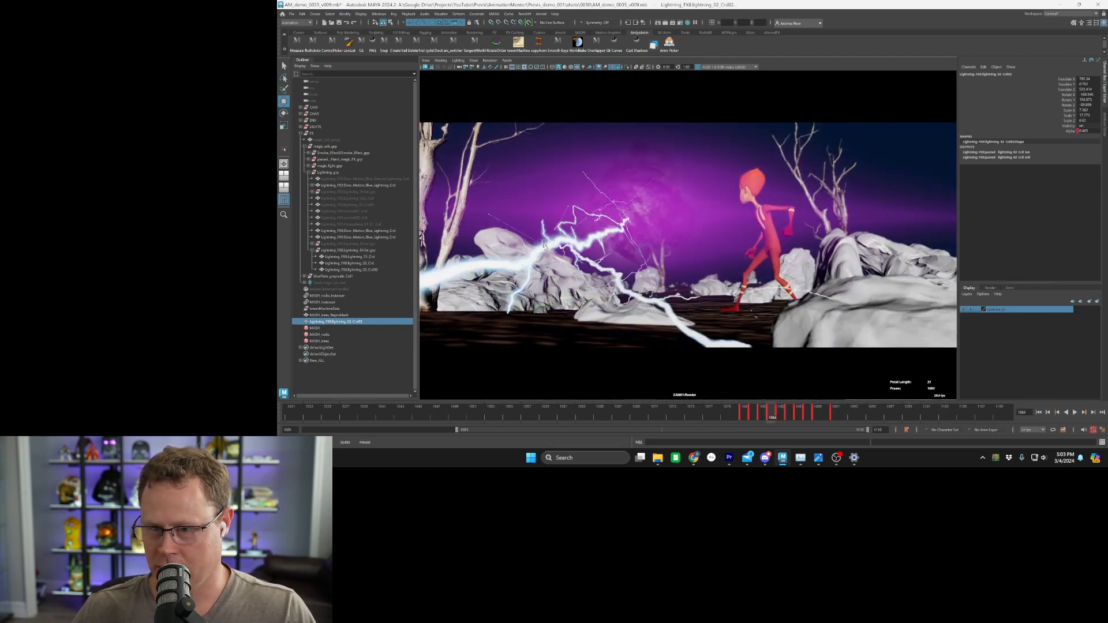
{"action": "left_click_drag", "start_coordinate": [573, 276], "coordinate": [568, 273]}
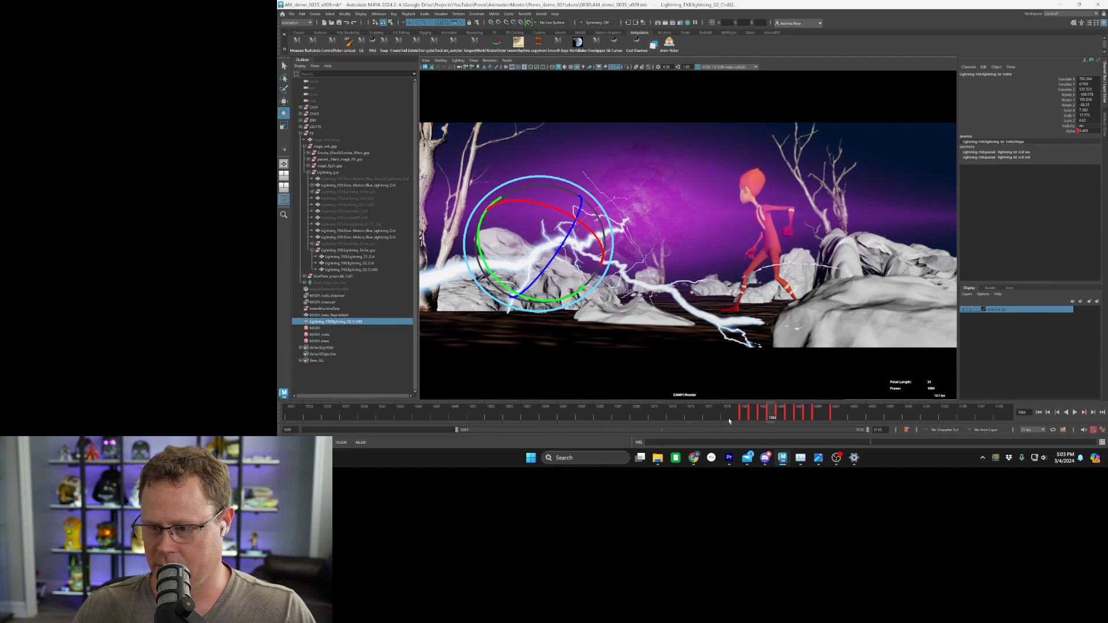
{"action": "left_click", "coordinate": [747, 414]}
{"action": "key", "text": "alt+v"}
{"action": "left_click", "coordinate": [747, 414]}
{"action": "left_click", "coordinate": [746, 414]}
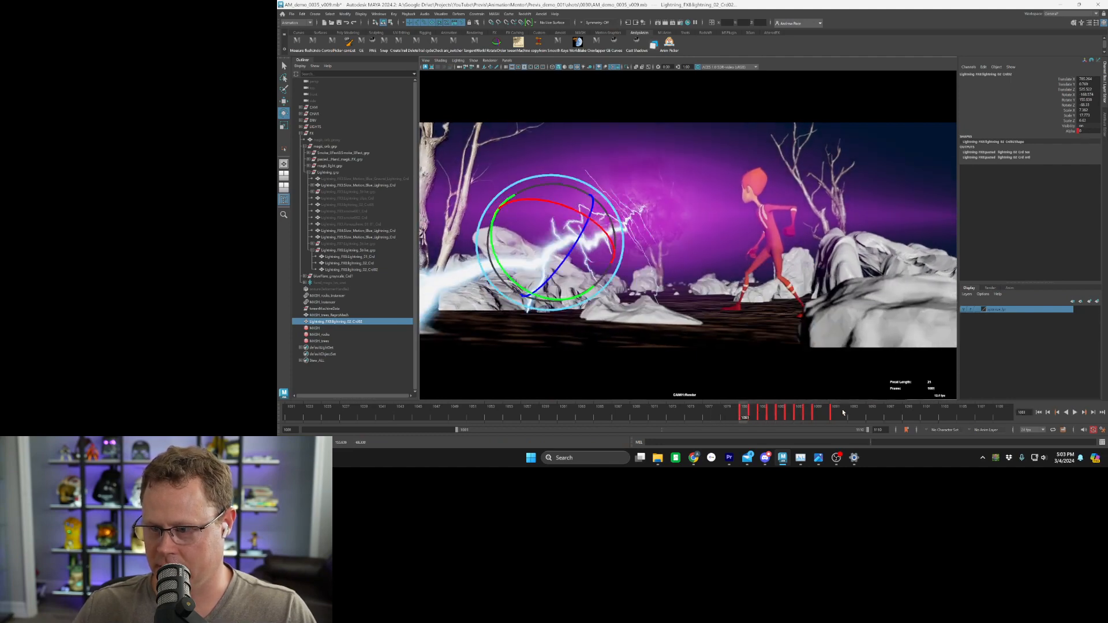
Stretch the lightning card's alpha keys over a longer range on the timeline and snap them to whole frames
{"action": "mouse_move", "coordinate": [736, 415]}
{"action": "left_mouse_down", "text": "shift"}
{"action": "mouse_move", "coordinate": [861, 416]}
{"action": "mouse_move", "coordinate": [735, 416]}
{"action": "left_mouse_up", "text": "shift"}
{"action": "left_click", "coordinate": [856, 416]}
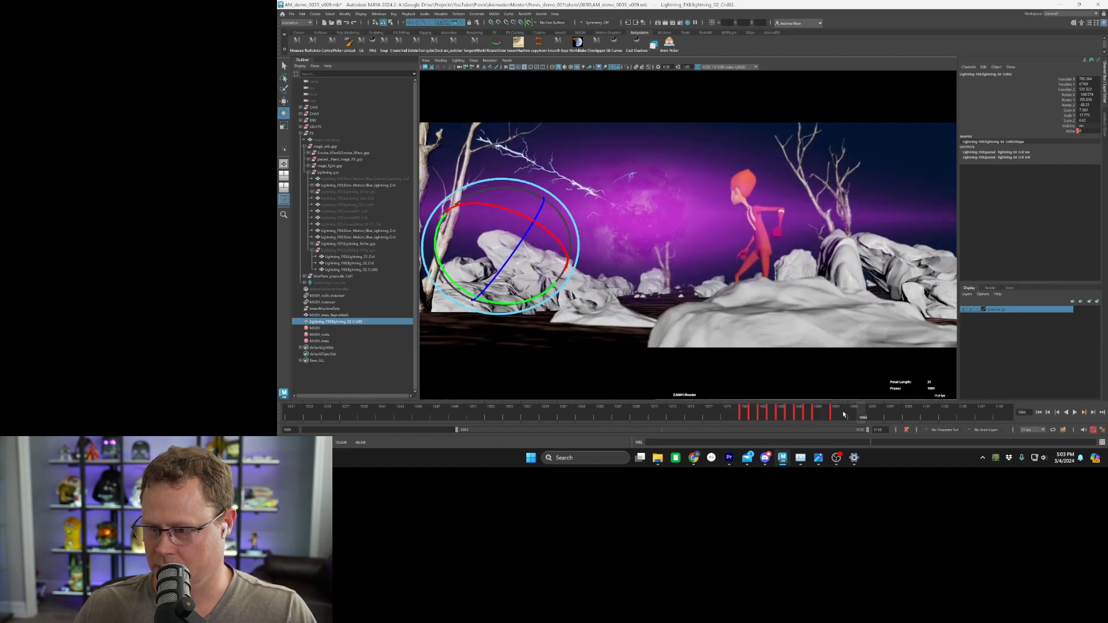
{"action": "left_click_drag", "start_coordinate": [735, 417], "coordinate": [845, 417], "text": "shift"}
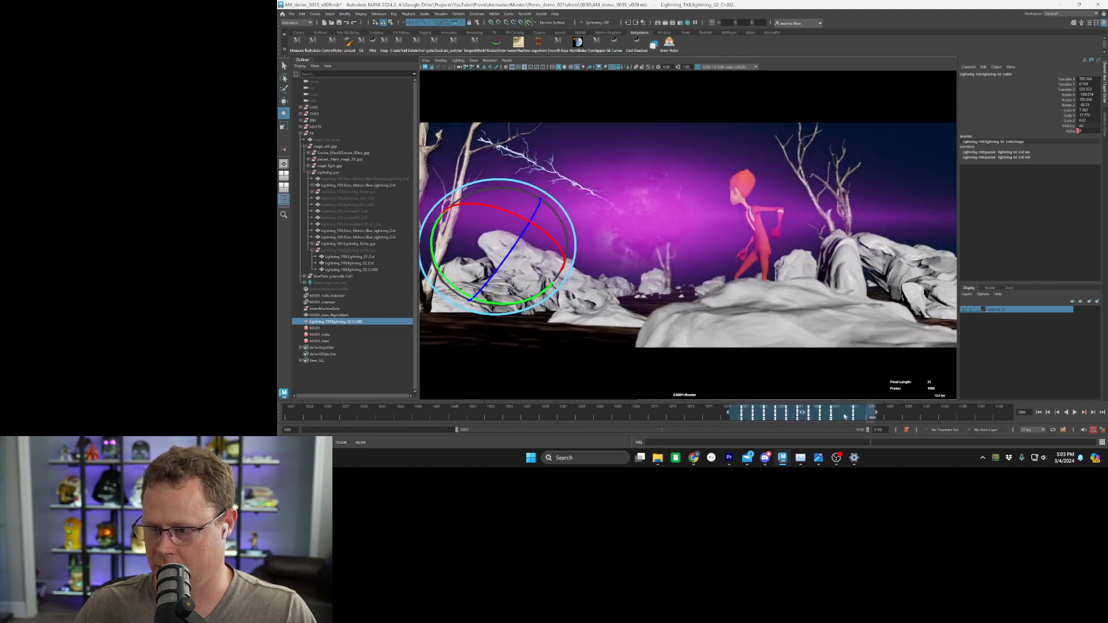
{"action": "right_click", "coordinate": [874, 415]}
{"action": "left_click", "coordinate": [882, 313]}
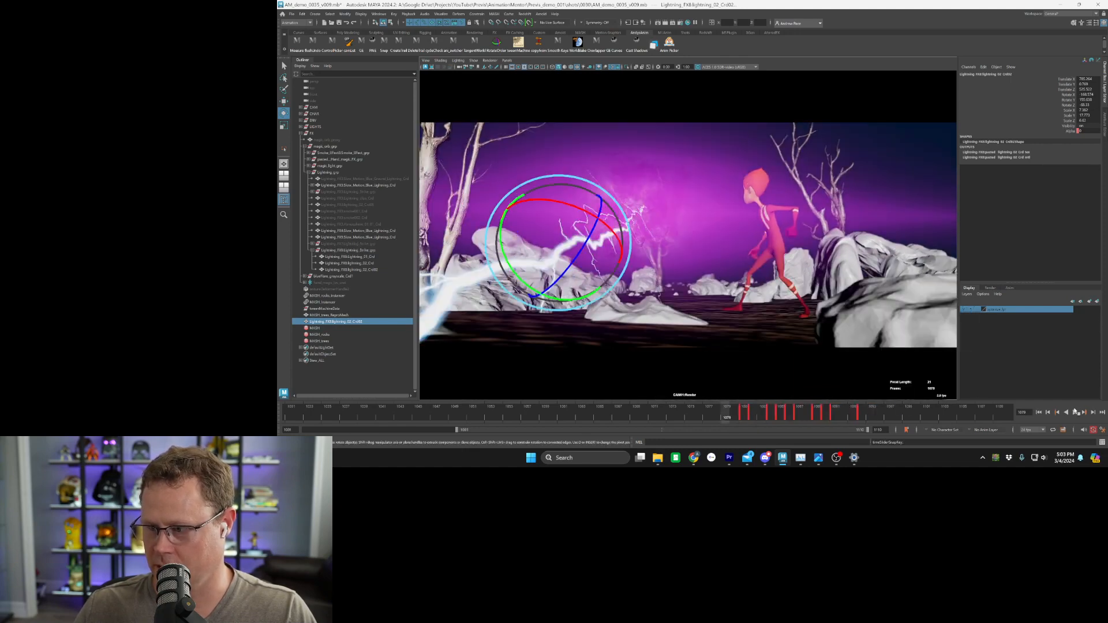
Play back the shot repeatedly from before the strike to review the stretched flicker timing
{"action": "left_click", "coordinate": [1075, 413]}
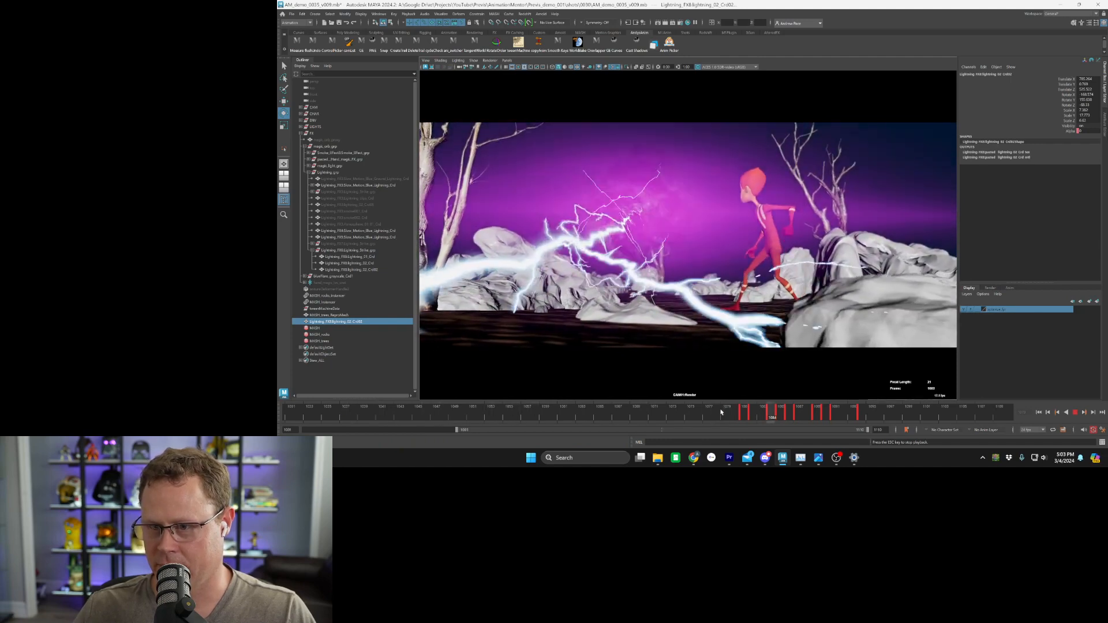
{"action": "key", "text": "Escape"}
{"action": "left_click_drag", "start_coordinate": [748, 413], "coordinate": [679, 422]}
{"action": "key", "text": "alt+v"}
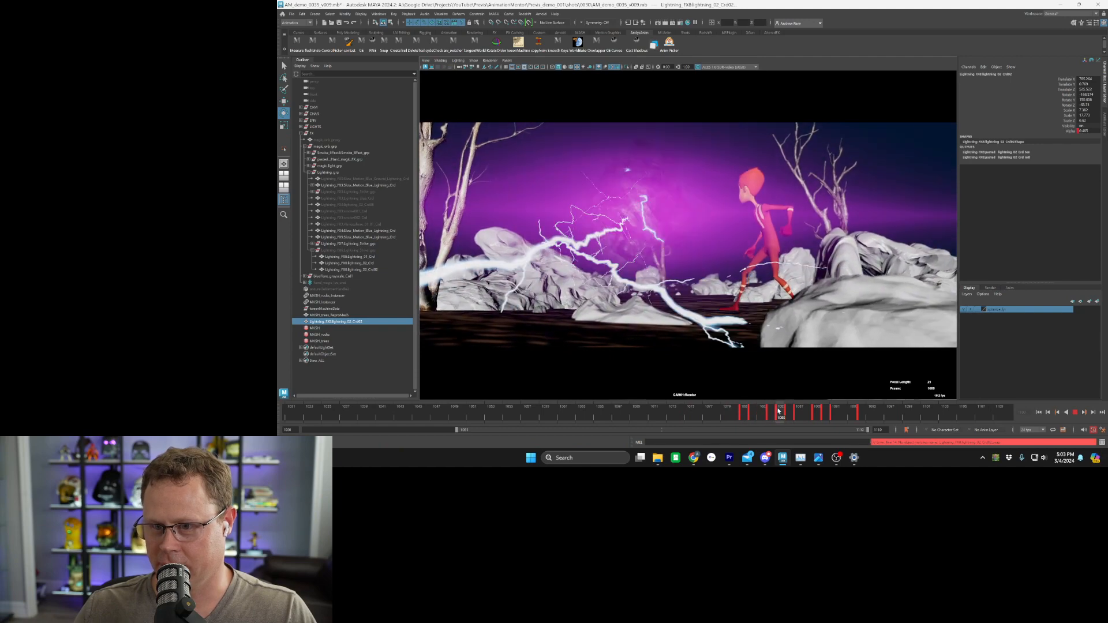
Stop the playback and select the CAM01 shake_offset node inside the camera group
{"action": "key", "text": "Escape"}
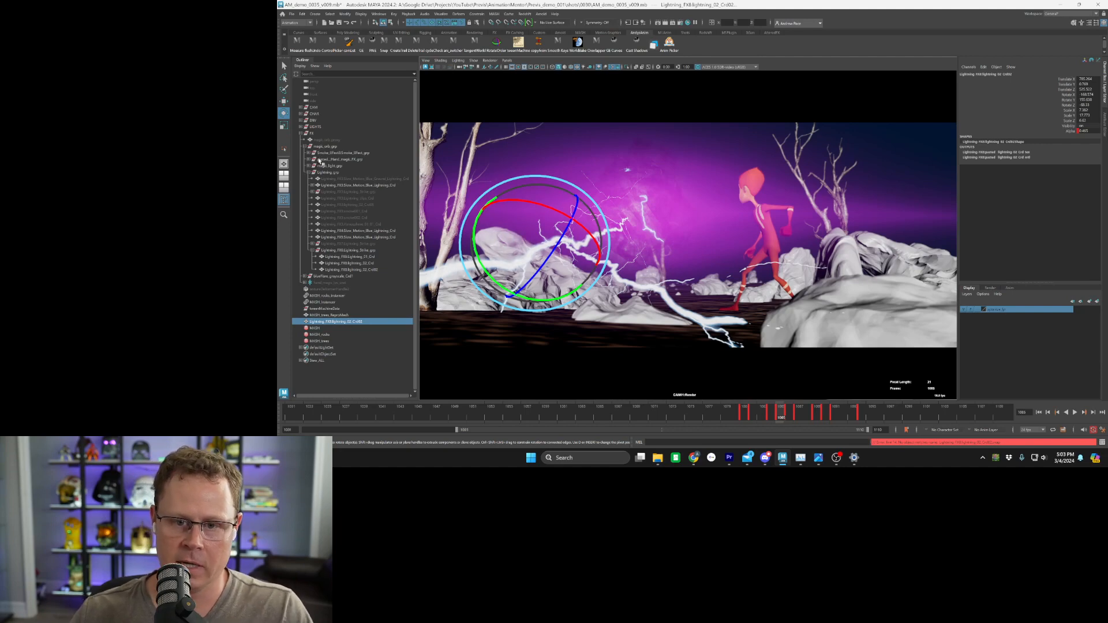
{"action": "left_click", "coordinate": [302, 108]}
{"action": "left_click", "coordinate": [306, 114]}
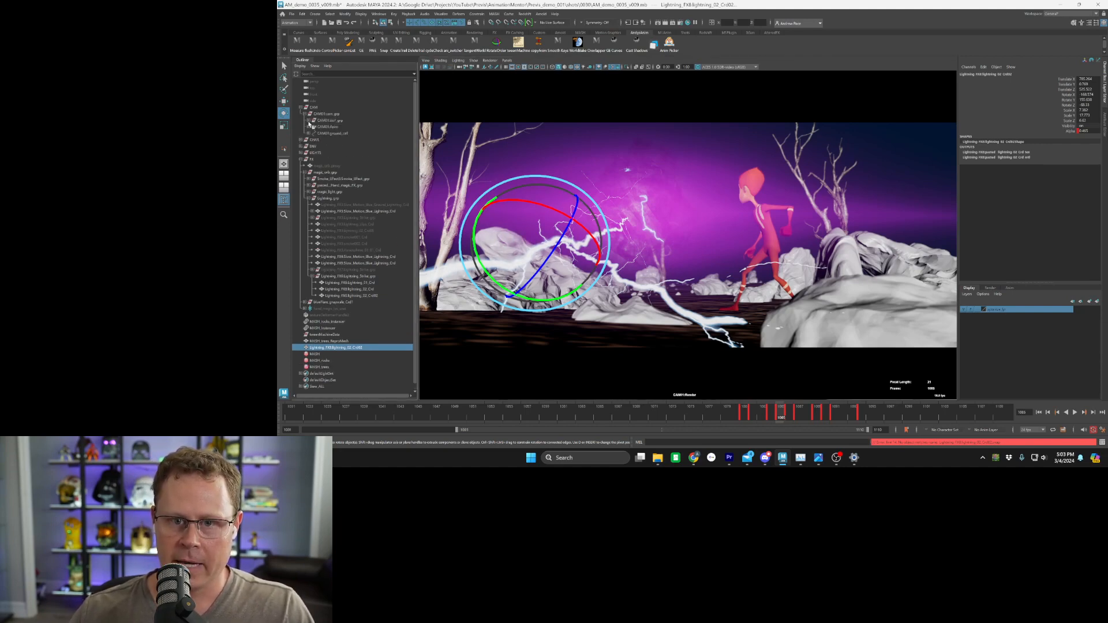
{"action": "left_click", "coordinate": [309, 127]}
{"action": "left_click", "coordinate": [340, 133]}
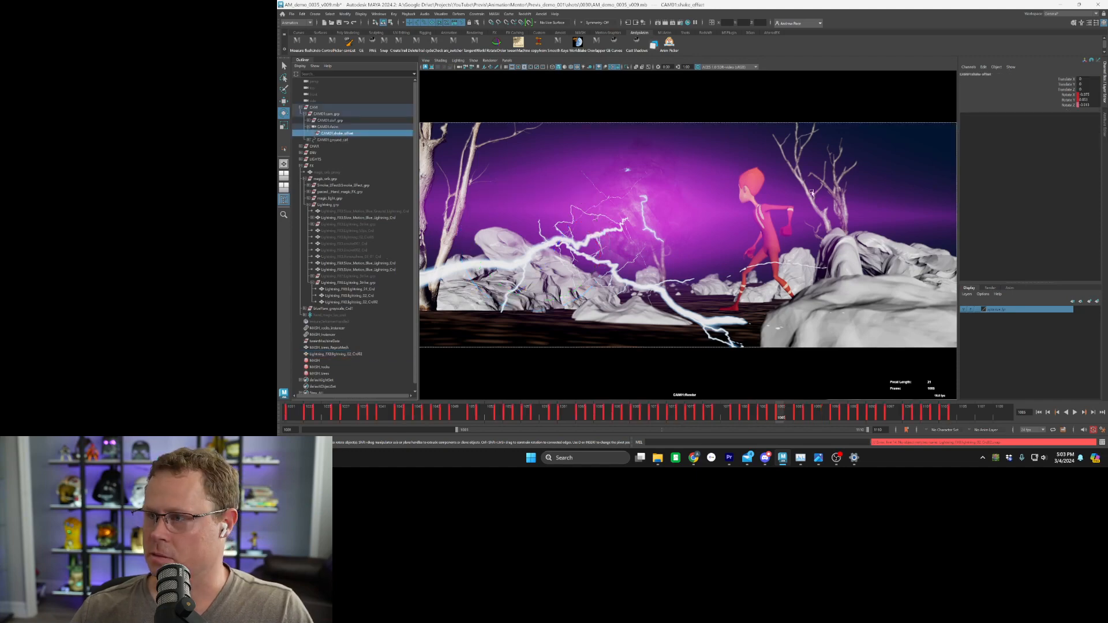
Bring up the camera shake's rotation curves in the graph editor and focus on the keys around frame 1079
{"action": "left_click", "coordinate": [738, 412]}
{"action": "key", "text": "space"}
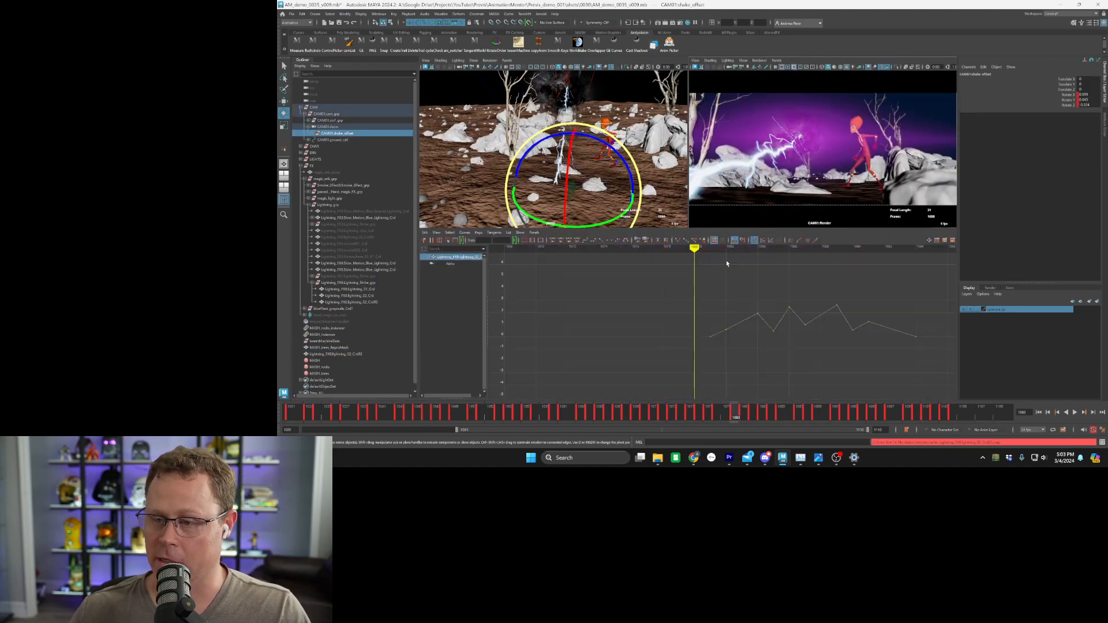
{"action": "key", "text": "a"}
{"action": "right_click_drag", "start_coordinate": [875, 304], "coordinate": [900, 310], "text": "alt"}
{"action": "middle_click_drag", "start_coordinate": [900, 309], "coordinate": [790, 314], "text": "alt"}
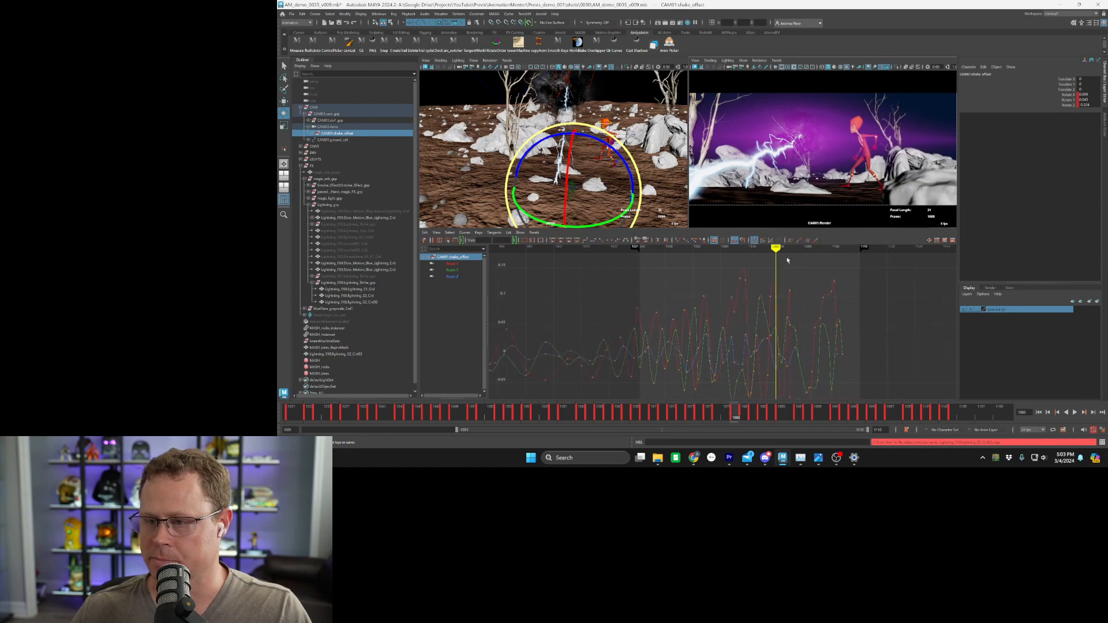
{"action": "mouse_move", "coordinate": [777, 249]}
{"action": "left_mouse_down"}
{"action": "mouse_move", "coordinate": [738, 251]}
{"action": "mouse_move", "coordinate": [773, 251]}
{"action": "mouse_move", "coordinate": [769, 393]}
{"action": "left_mouse_up"}
{"action": "key", "text": "alt+period"}
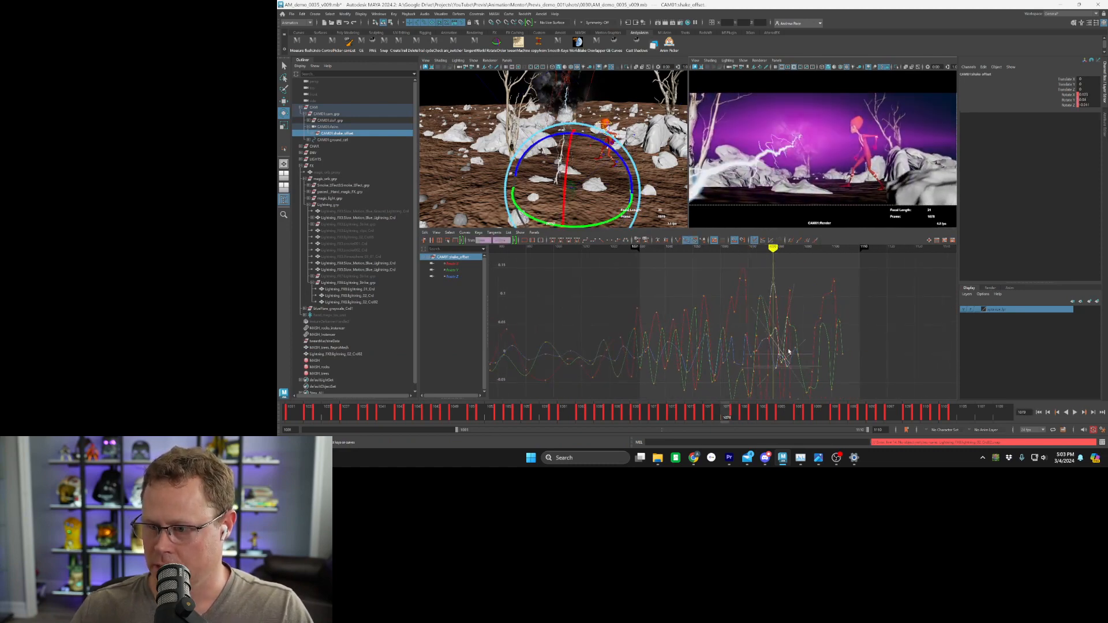
{"action": "key", "text": "f"}
{"action": "key", "text": "a"}
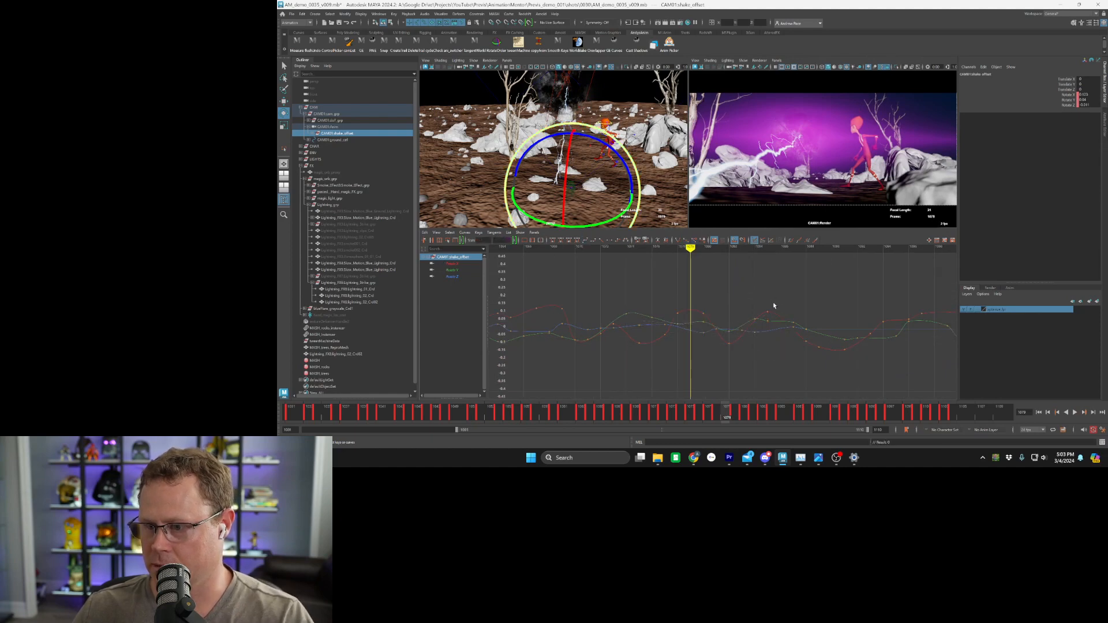
Select the shake keys around the lightning strike on all rotation curves and scale them into a shorter time span
{"action": "left_click_drag", "start_coordinate": [798, 288], "coordinate": [681, 360]}
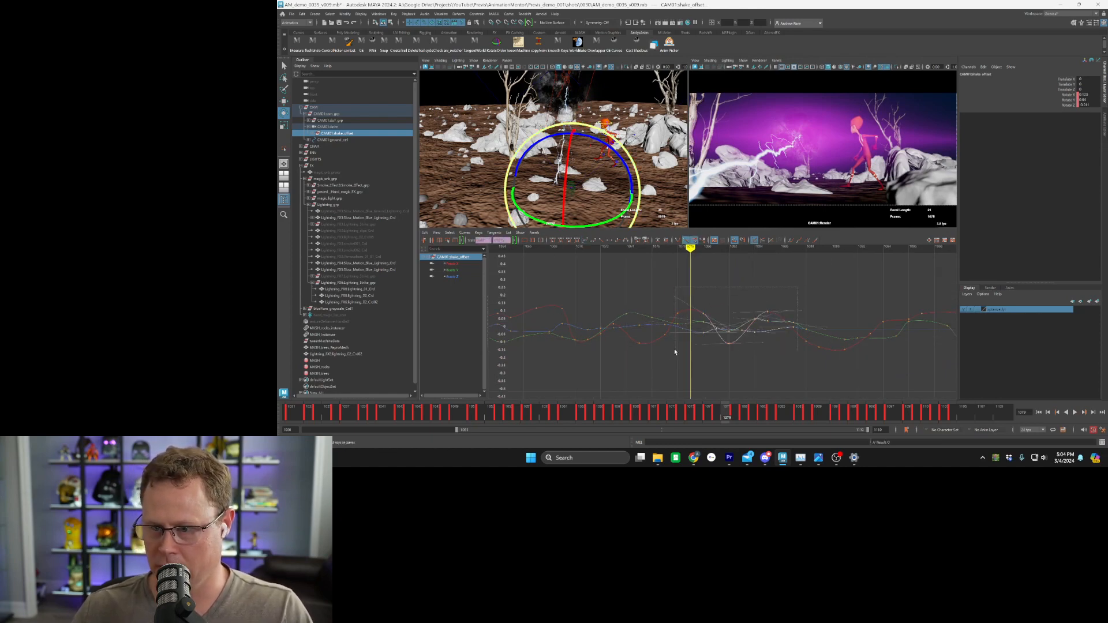
{"action": "left_click", "coordinate": [426, 233]}
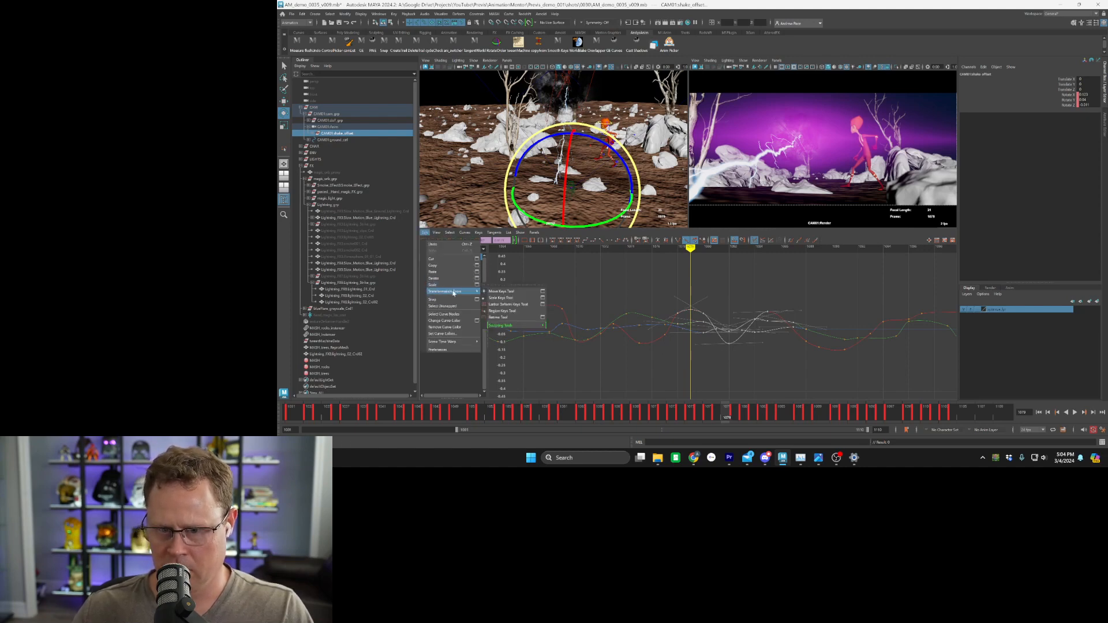
{"action": "left_click", "coordinate": [511, 301]}
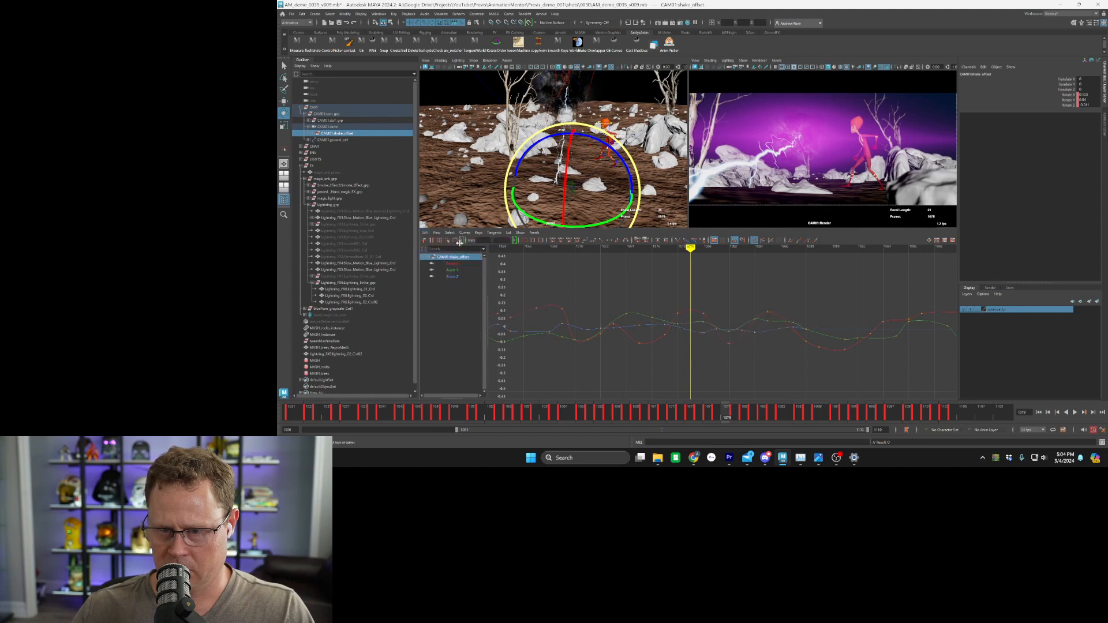
{"action": "left_click_drag", "start_coordinate": [785, 278], "coordinate": [594, 355]}
{"action": "left_click", "coordinate": [447, 241]}
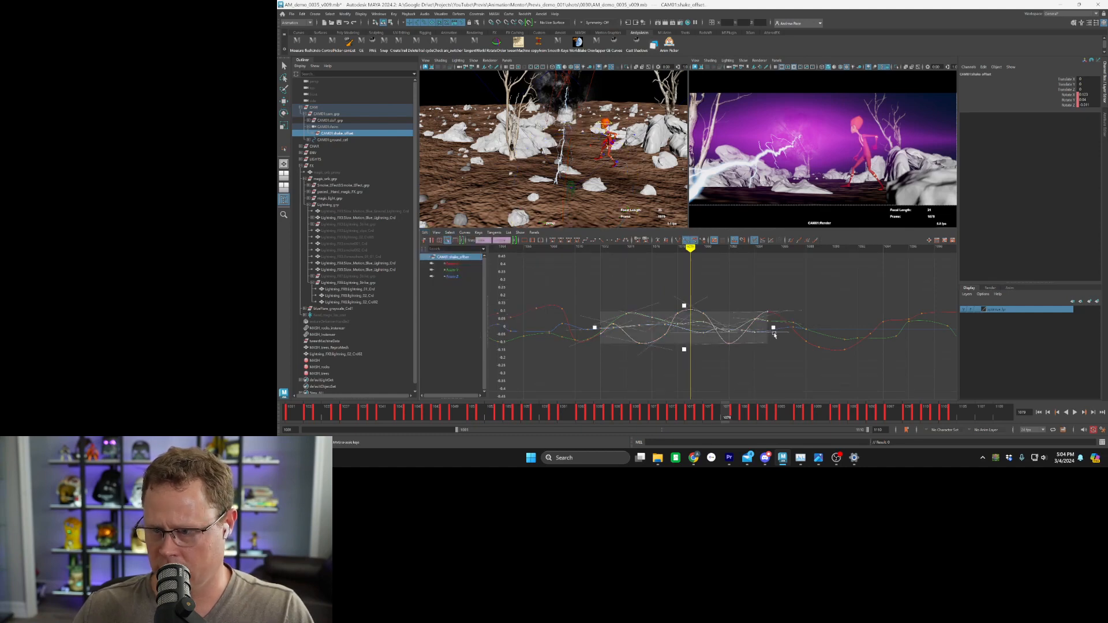
{"action": "left_click_drag", "start_coordinate": [773, 328], "coordinate": [692, 333]}
Shift the compressed shake keys later so they begin at the strike on frame 1079, and play back the result
{"action": "key", "text": "w"}
{"action": "left_click", "coordinate": [640, 316]}
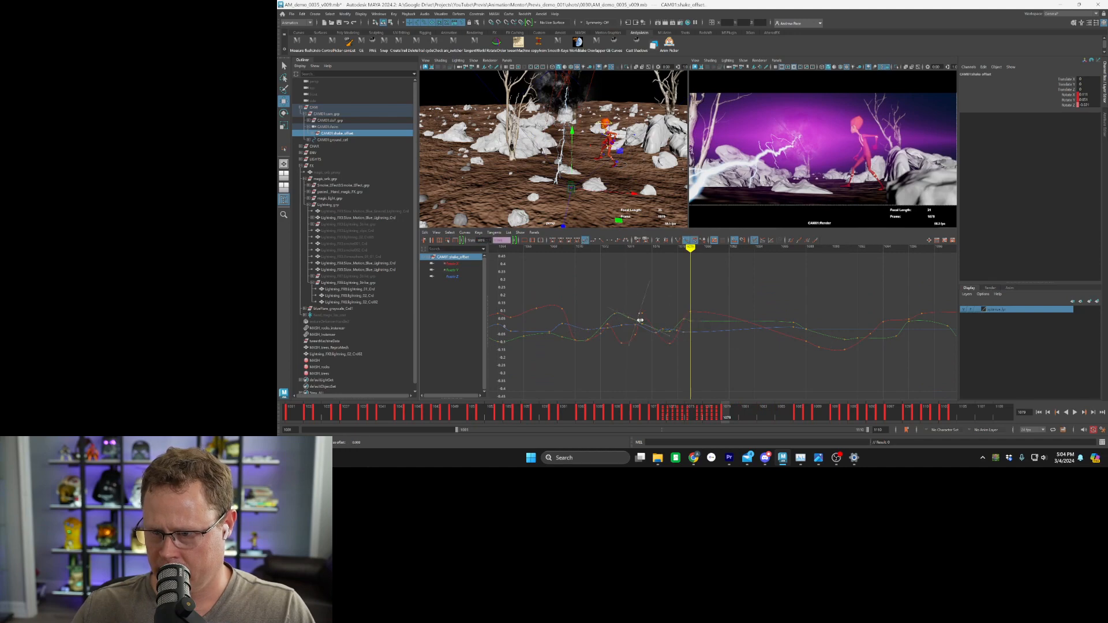
{"action": "left_click_drag", "start_coordinate": [743, 295], "coordinate": [577, 364]}
{"action": "left_click_drag", "start_coordinate": [725, 278], "coordinate": [605, 358]}
{"action": "middle_click_drag", "start_coordinate": [646, 351], "coordinate": [687, 347], "text": "shift"}
{"action": "left_click", "coordinate": [696, 274]}
{"action": "left_click_drag", "start_coordinate": [692, 262], "coordinate": [664, 260]}
{"action": "left_click_drag", "start_coordinate": [755, 275], "coordinate": [687, 352]}
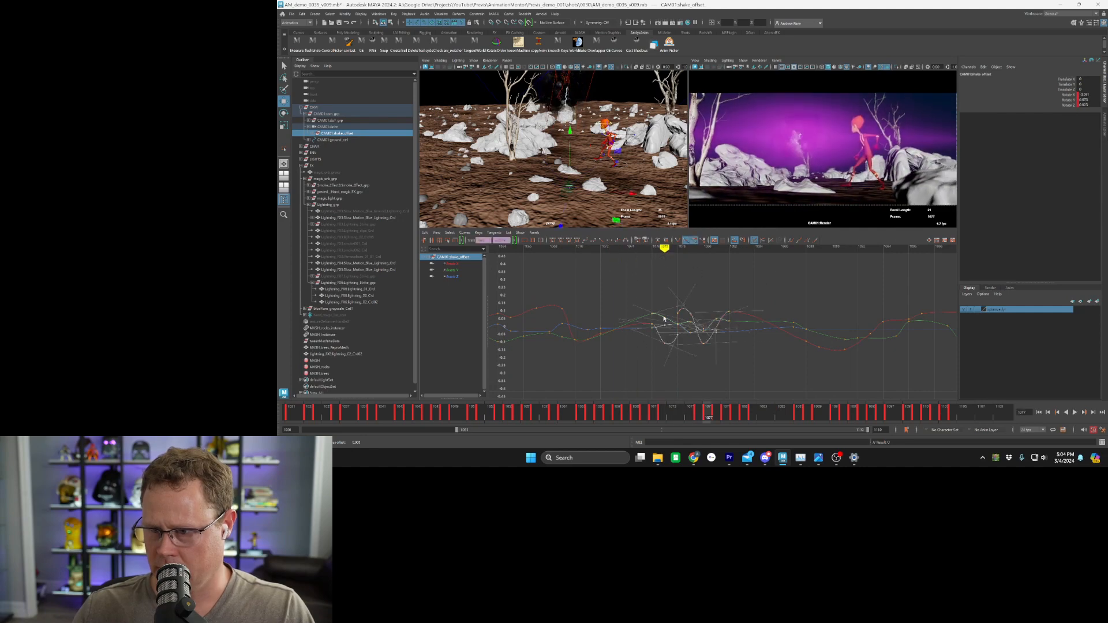
{"action": "key", "text": "alt+v"}
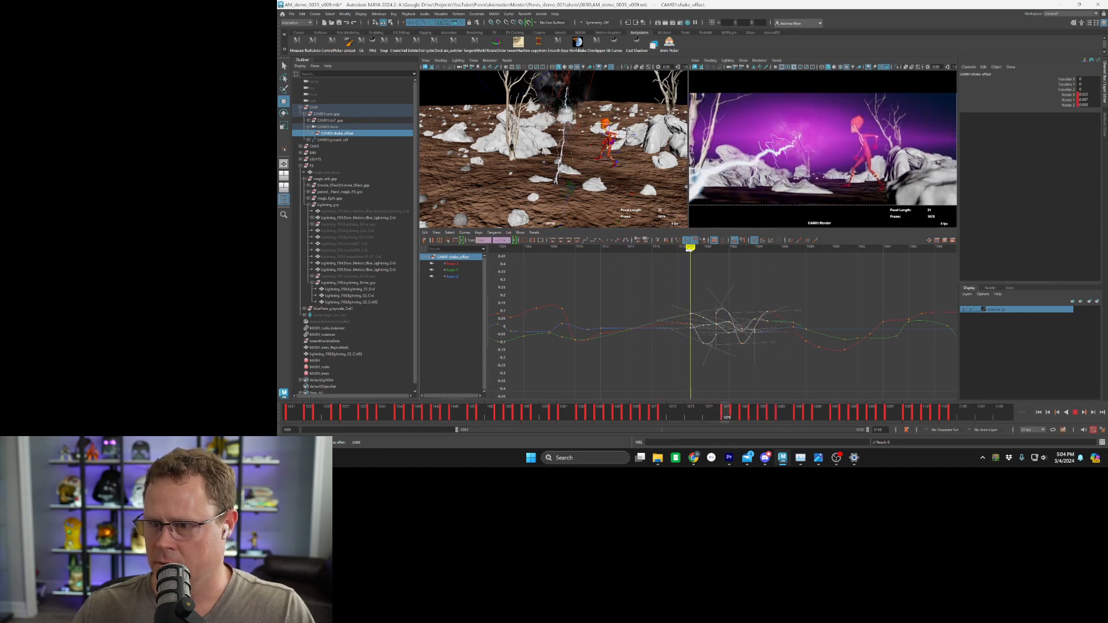
{"action": "key", "text": "alt+v"}
Move the rotation keys preceding the gap later in time to just before frame 1079
{"action": "left_click", "coordinate": [681, 332]}
{"action": "left_click_drag", "start_coordinate": [601, 346], "coordinate": [594, 324]}
{"action": "middle_click_drag", "start_coordinate": [594, 324], "coordinate": [666, 330], "text": "shift"}
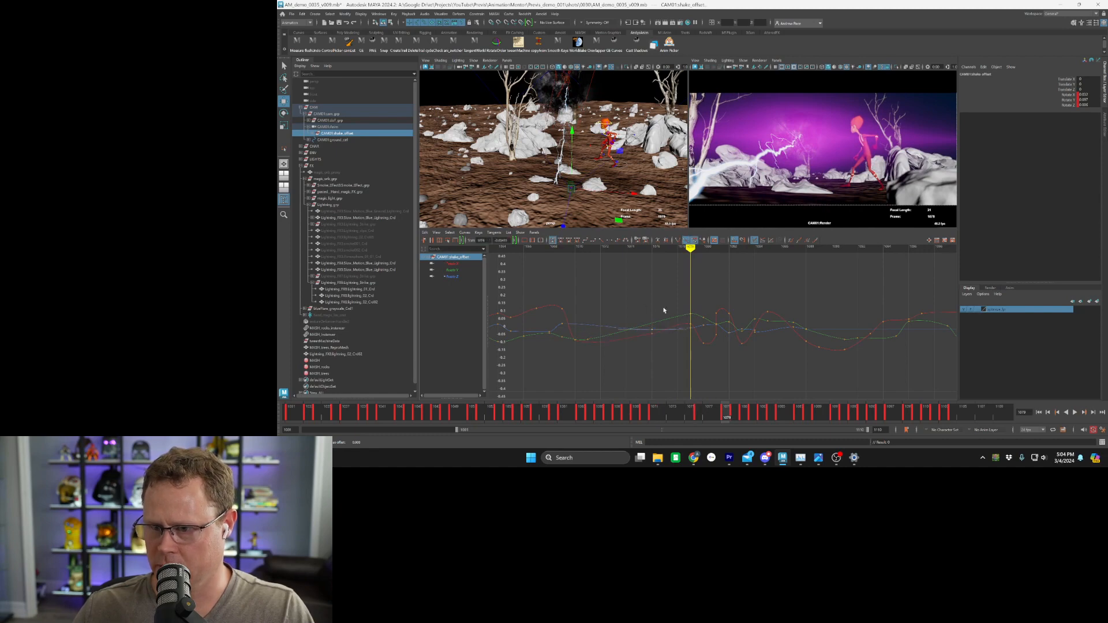
{"action": "key", "text": "ctrl+z"}
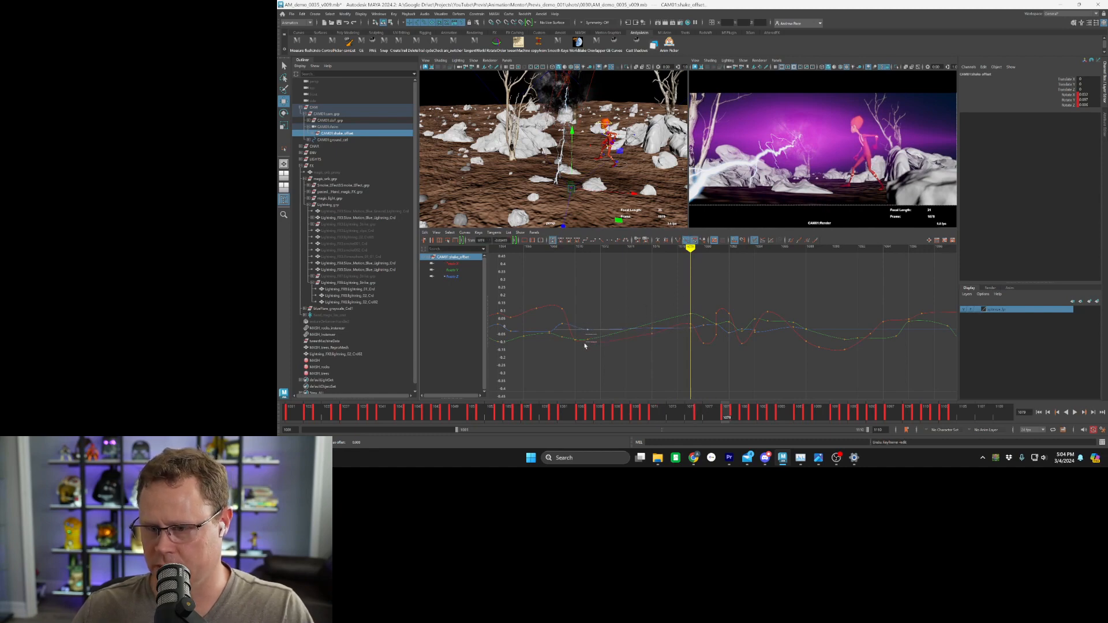
{"action": "middle_click_drag", "start_coordinate": [585, 345], "coordinate": [691, 345], "text": "shift"}
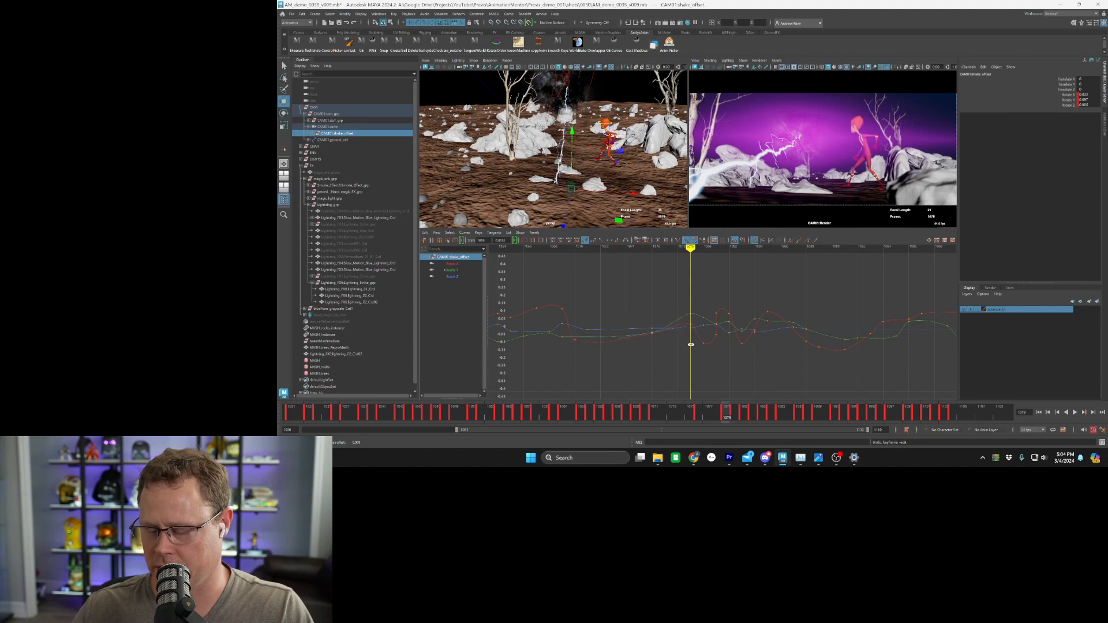
{"action": "left_click_drag", "start_coordinate": [677, 315], "coordinate": [638, 349]}
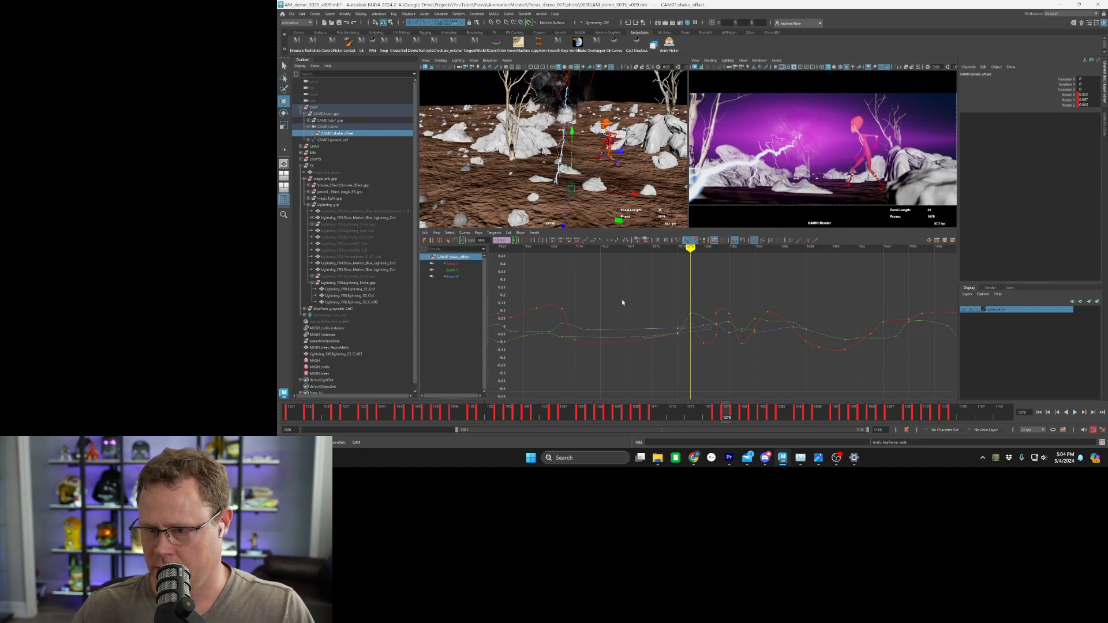
Stretch the earlier group of shake keys later in time to fill the gap before the strike
{"action": "left_click_drag", "start_coordinate": [618, 298], "coordinate": [535, 358]}
{"action": "key", "text": "r"}
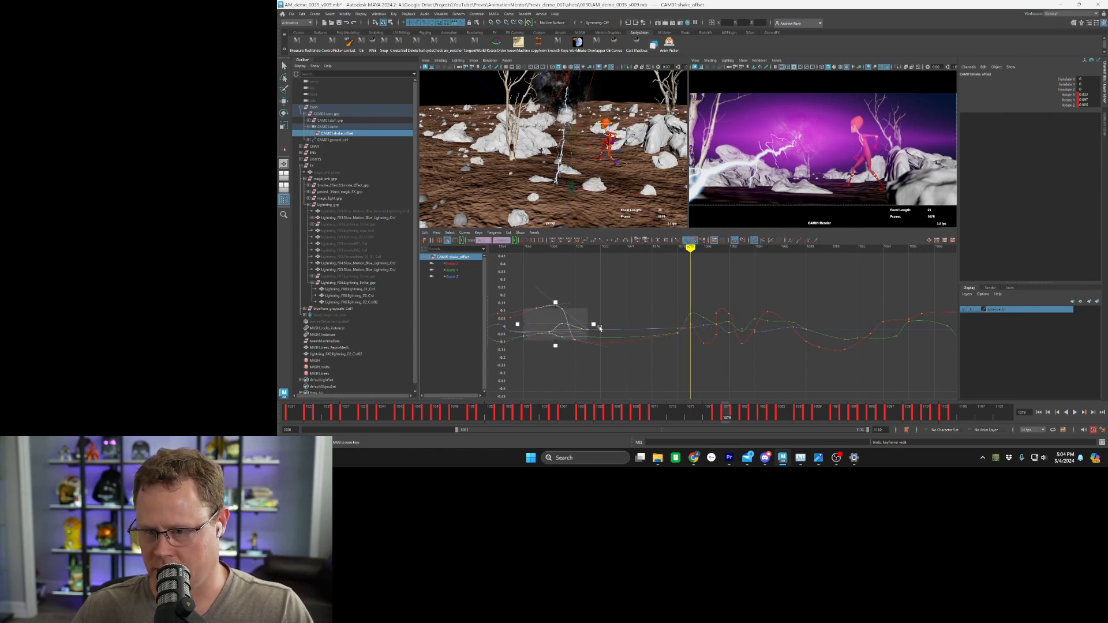
{"action": "left_click_drag", "start_coordinate": [594, 325], "coordinate": [645, 324]}
{"action": "left_click", "coordinate": [647, 280]}
Lower a Rotate X key in the stretched section before the strike and undo the last key edit
{"action": "left_click_drag", "start_coordinate": [599, 289], "coordinate": [549, 314]}
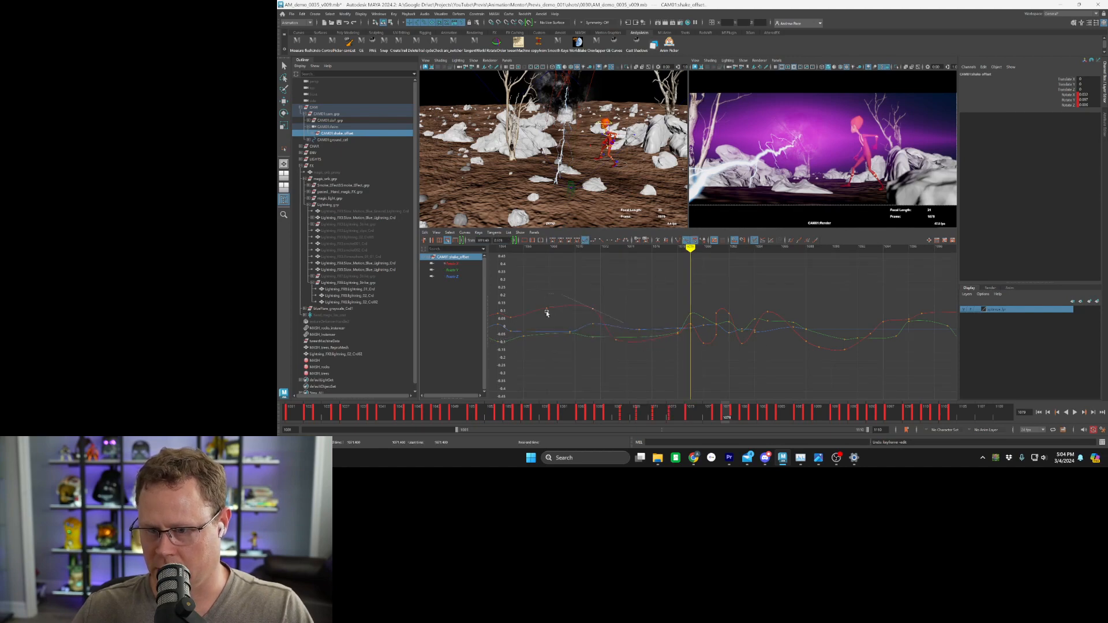
{"action": "key", "text": "w"}
{"action": "middle_click_drag", "start_coordinate": [560, 316], "coordinate": [558, 348]}
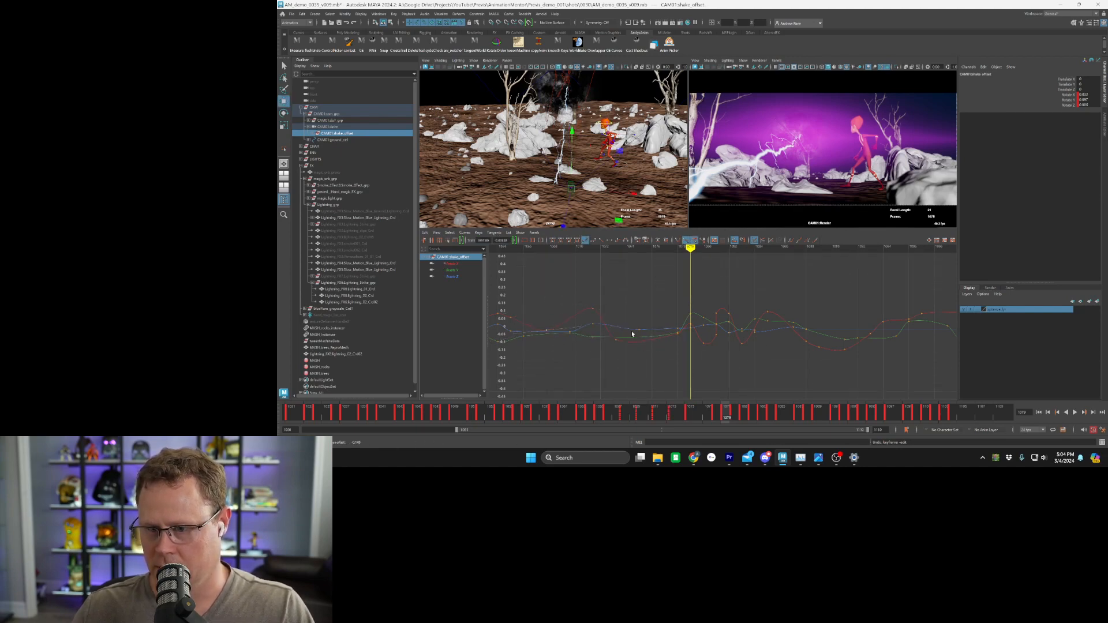
{"action": "key", "text": "ctrl+z"}
{"action": "left_click", "coordinate": [735, 279]}
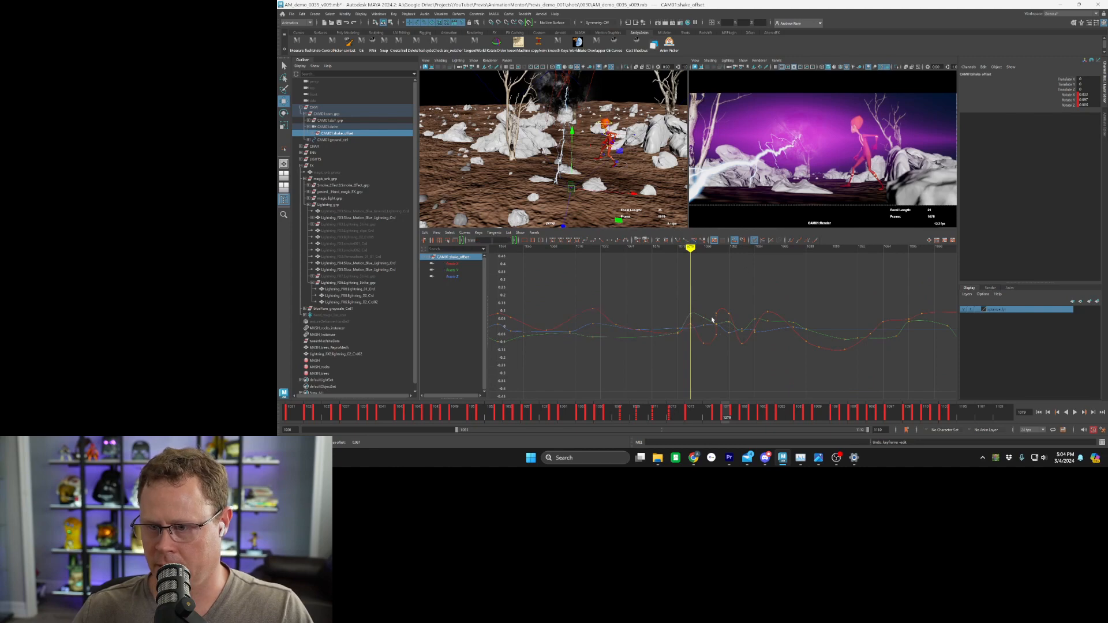
Isolate the Rotate X curve, raise its key at frame 1079 to about 0.3, and flatten the preceding key's tangent
{"action": "left_click", "coordinate": [452, 265]}
{"action": "key", "text": "f"}
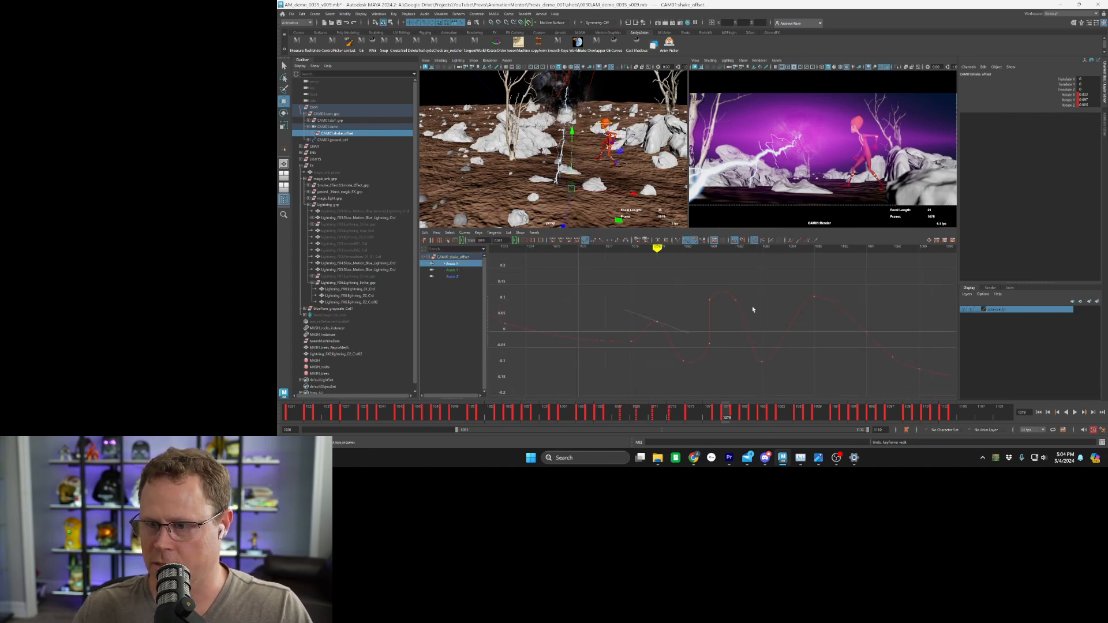
{"action": "middle_click_drag", "start_coordinate": [680, 314], "coordinate": [667, 250]}
{"action": "right_click_drag", "start_coordinate": [692, 320], "coordinate": [645, 323], "text": "alt"}
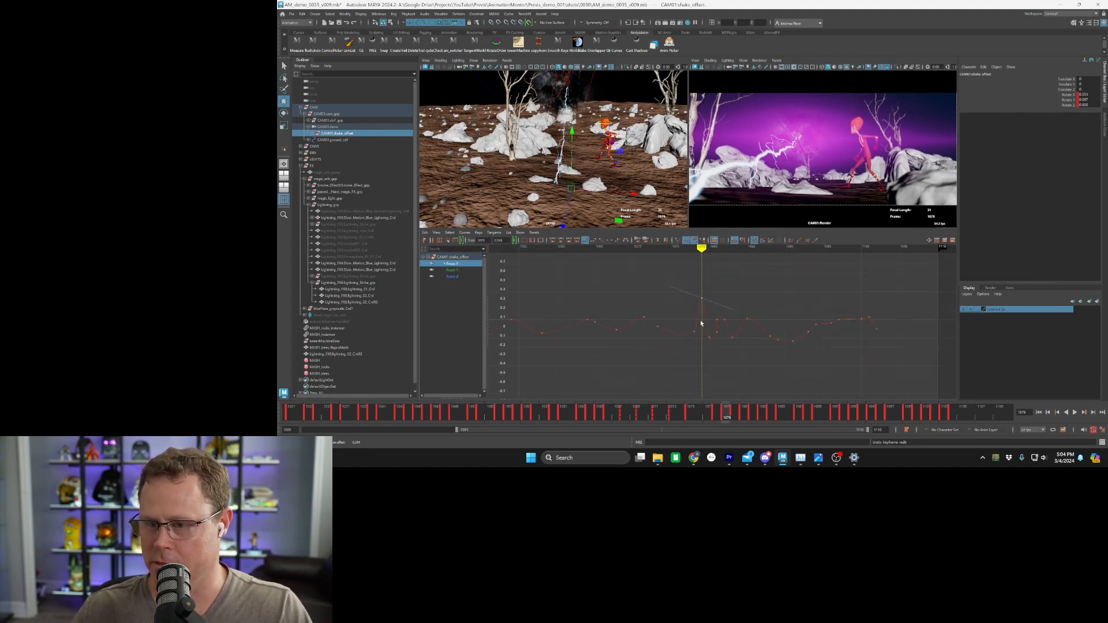
{"action": "left_click", "coordinate": [695, 329]}
{"action": "left_click", "coordinate": [552, 240]}
Lower the Rotate X key just after frame 1079 to about -0.3 and flatten its tangent
{"action": "right_click_drag", "start_coordinate": [706, 293], "coordinate": [728, 296], "text": "alt"}
{"action": "scroll", "coordinate": [721, 301], "scroll_direction": "up", "scroll_amount": 2}
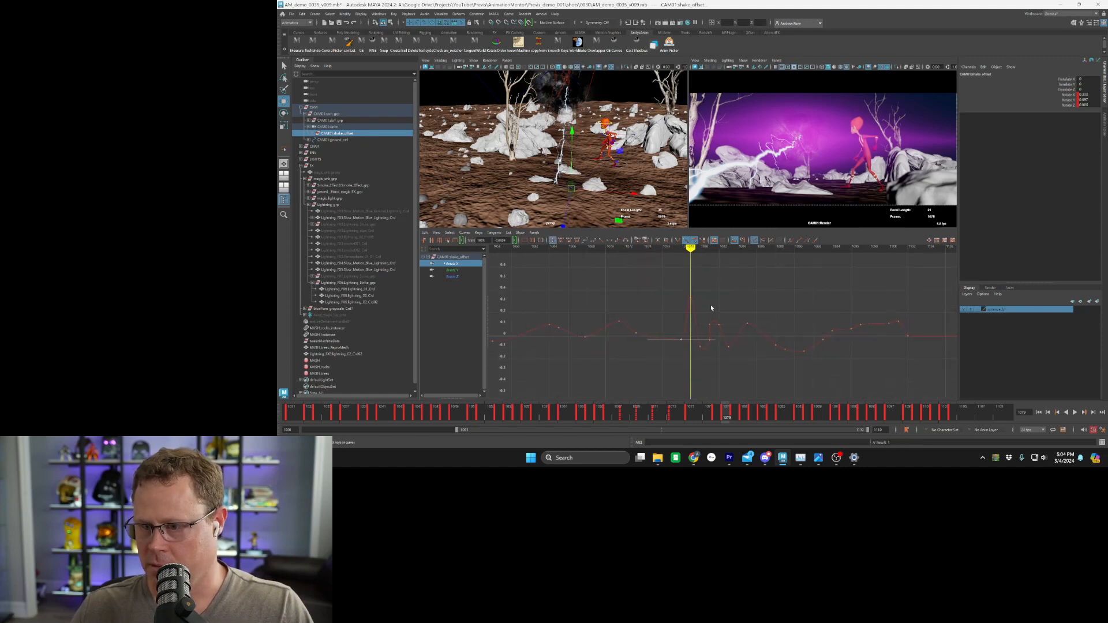
{"action": "middle_click_drag", "start_coordinate": [688, 359], "coordinate": [686, 342]}
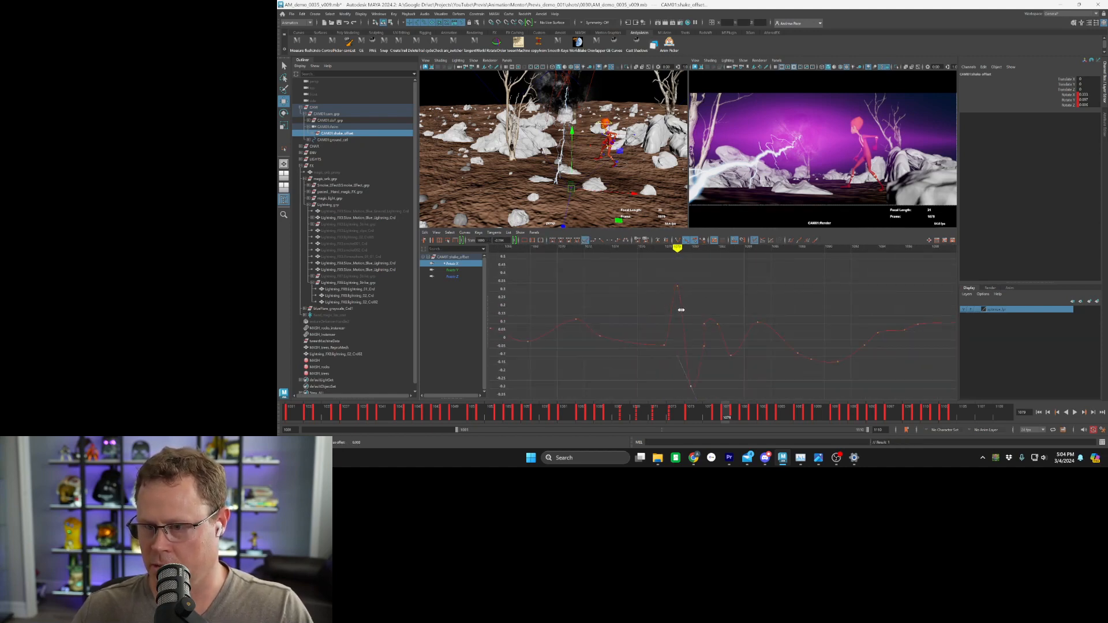
{"action": "left_click", "coordinate": [552, 240]}
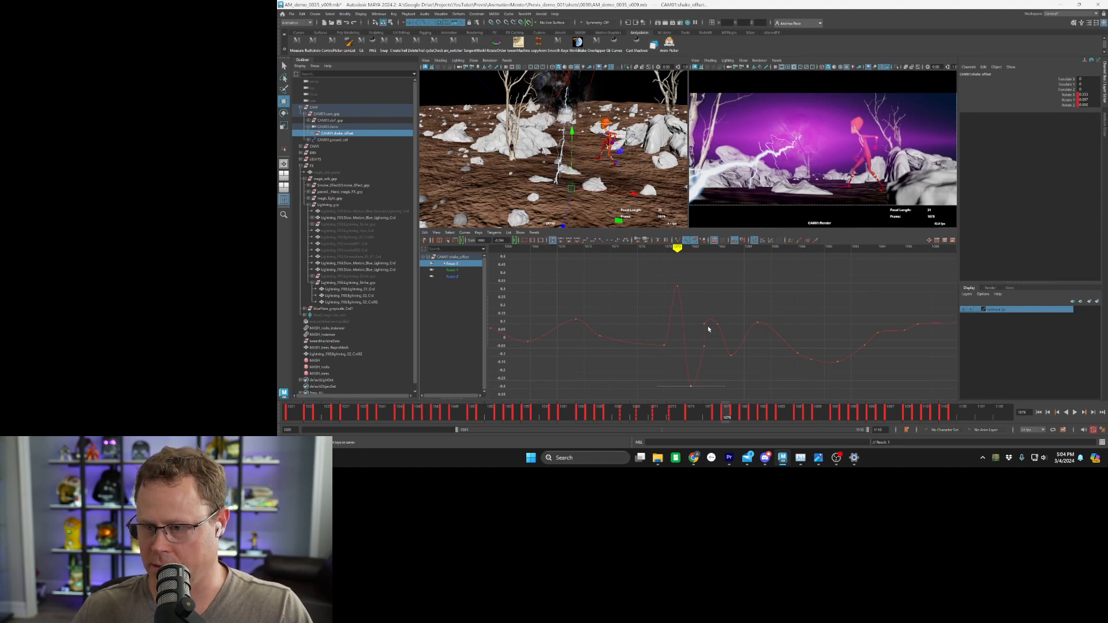
Delete the stray Rotate X key after the dip and reposition the following keys into progressively smaller up-and-down swings
{"action": "left_click_drag", "start_coordinate": [698, 352], "coordinate": [710, 331]}
{"action": "key", "text": "Delete"}
{"action": "middle_click_drag", "start_coordinate": [710, 360], "coordinate": [711, 367]}
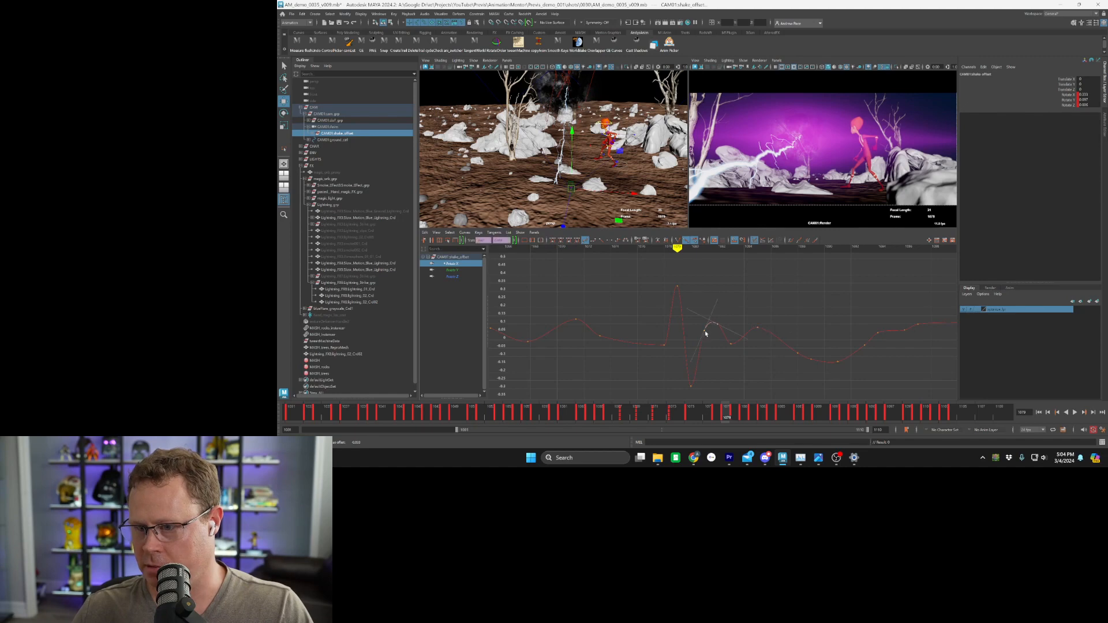
{"action": "middle_click_drag", "start_coordinate": [705, 329], "coordinate": [733, 299]}
{"action": "left_click_drag", "start_coordinate": [724, 310], "coordinate": [715, 313]}
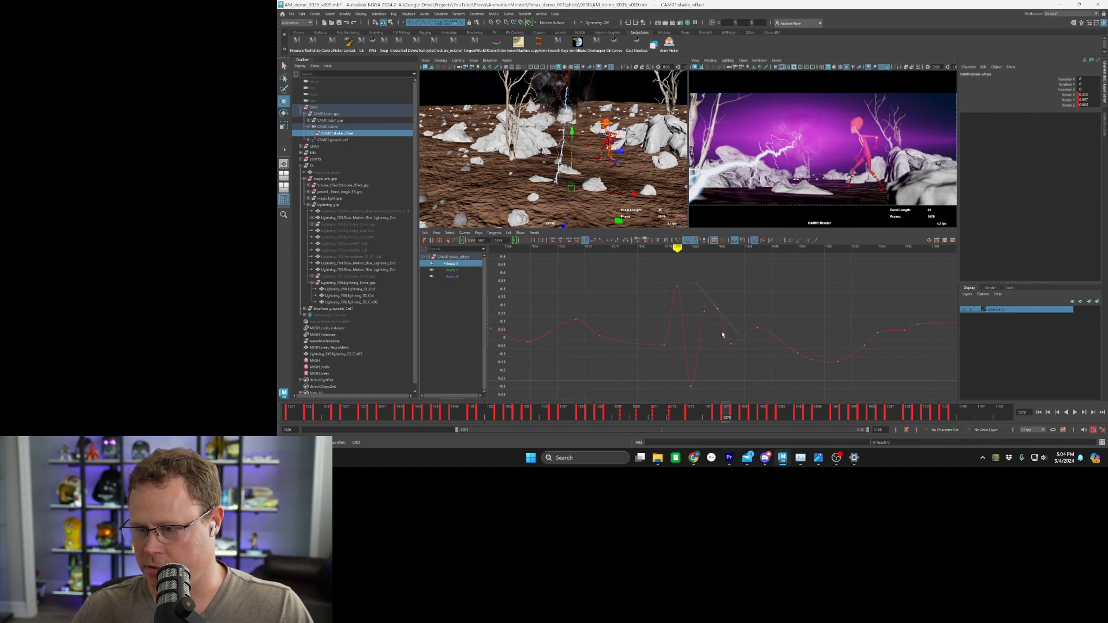
{"action": "left_click_drag", "start_coordinate": [818, 343], "coordinate": [790, 367]}
{"action": "middle_click_drag", "start_coordinate": [791, 367], "coordinate": [780, 334]}
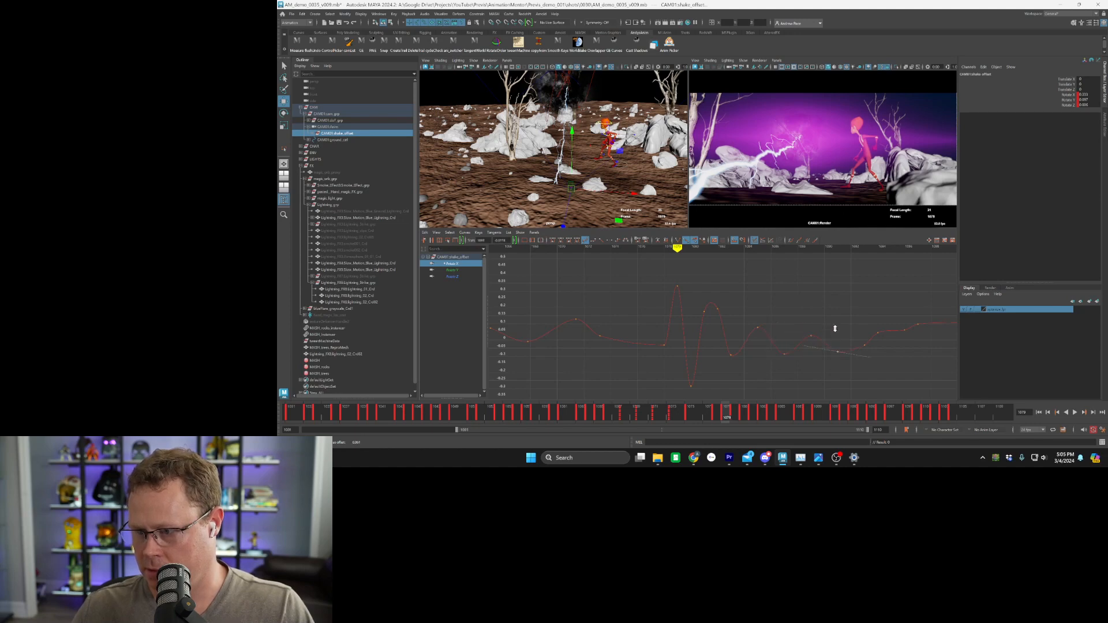
Raise the Rotate X peak at frame 1079 to about 0.5 and play back the camera shake
{"action": "left_click", "coordinate": [677, 286]}
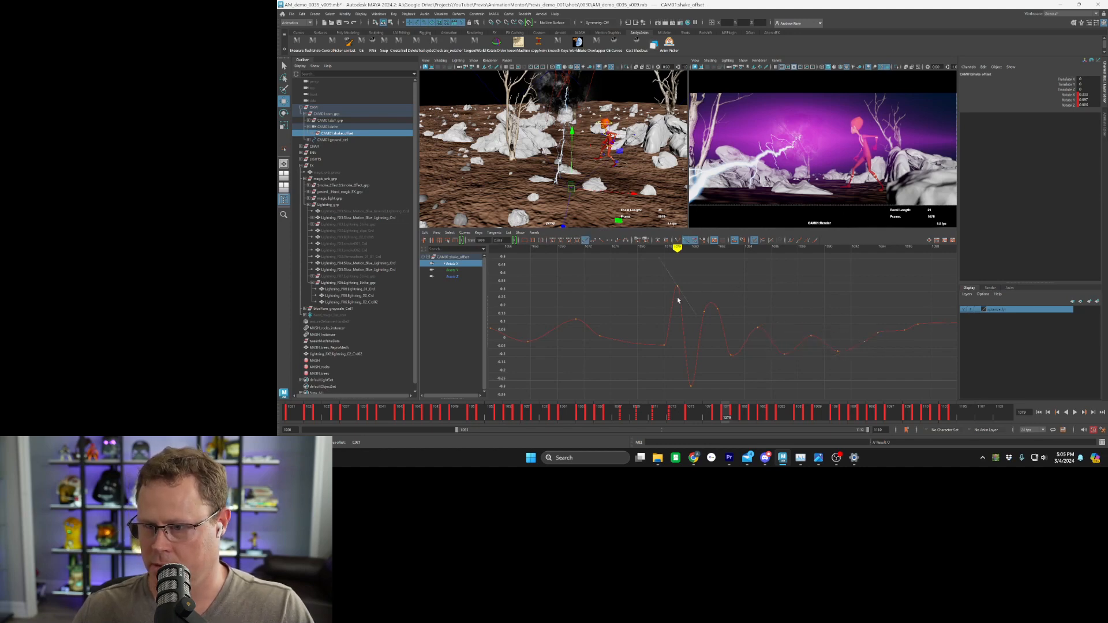
{"action": "middle_click_drag", "start_coordinate": [678, 299], "coordinate": [677, 283]}
{"action": "key", "text": "alt+v"}
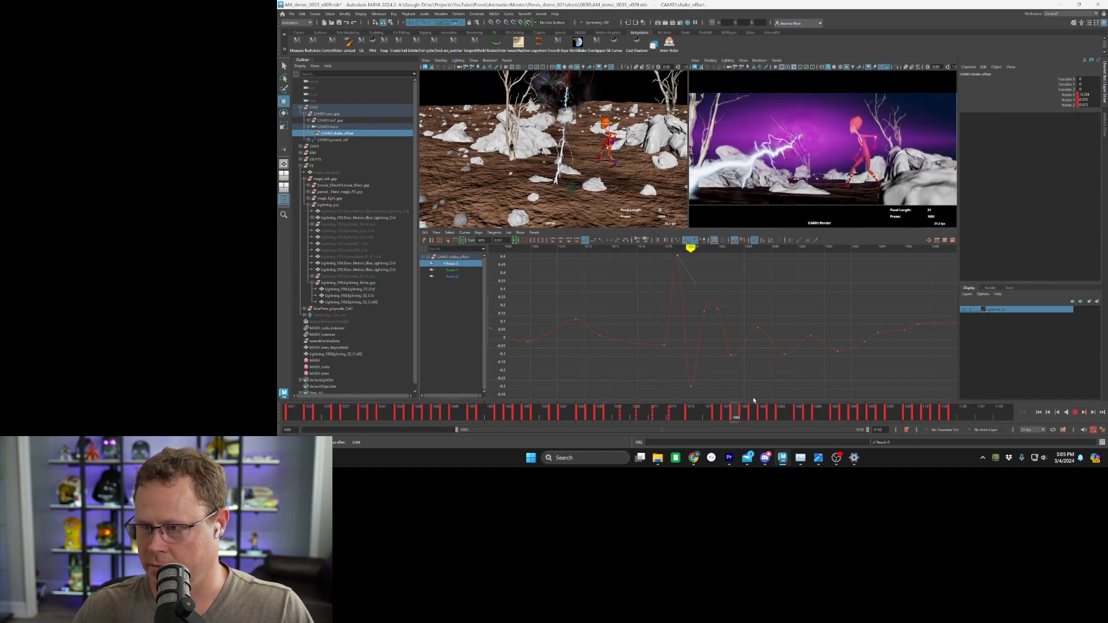
{"action": "key", "text": "alt+v"}
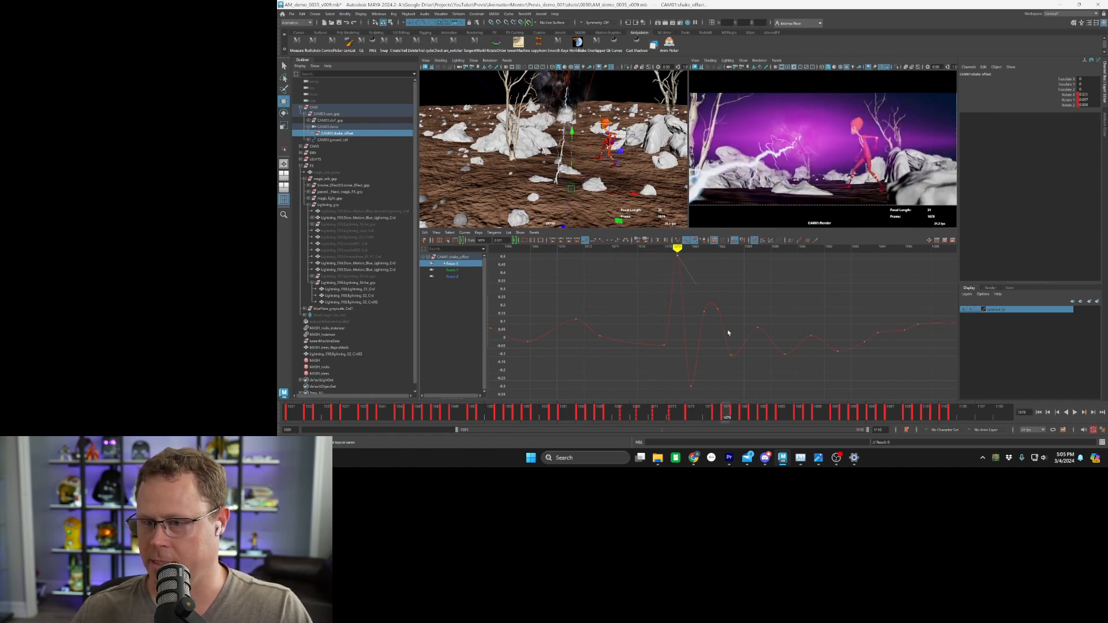
Isolate the Rotate Y curve and reposition its keys after frame 1079 into alternating up-and-down swings
{"action": "left_click", "coordinate": [456, 270]}
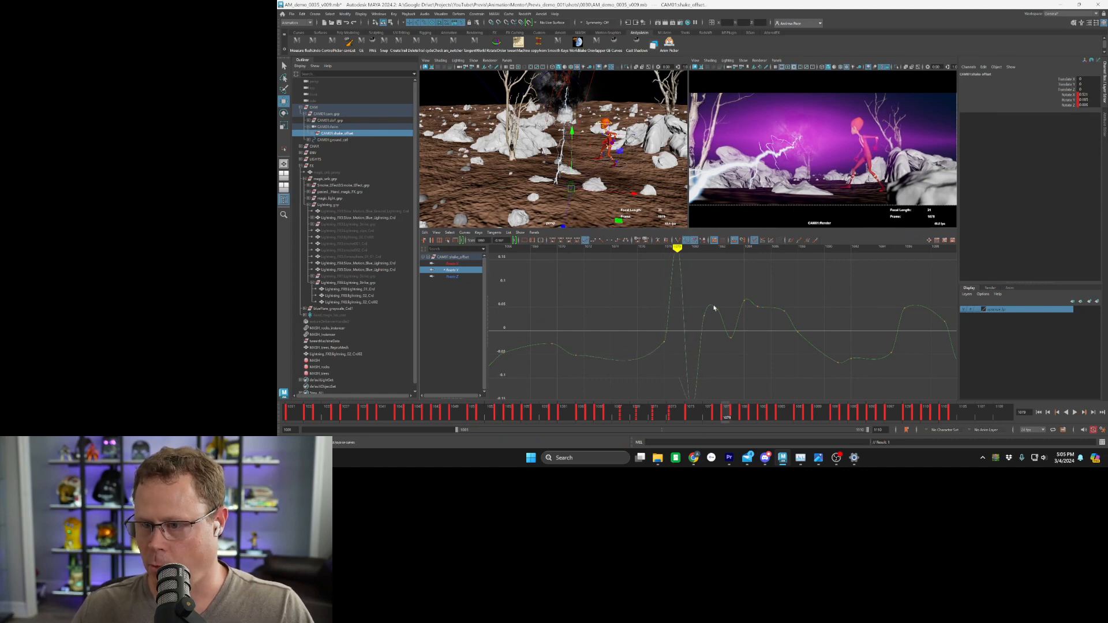
{"action": "middle_click_drag", "start_coordinate": [711, 332], "coordinate": [715, 386]}
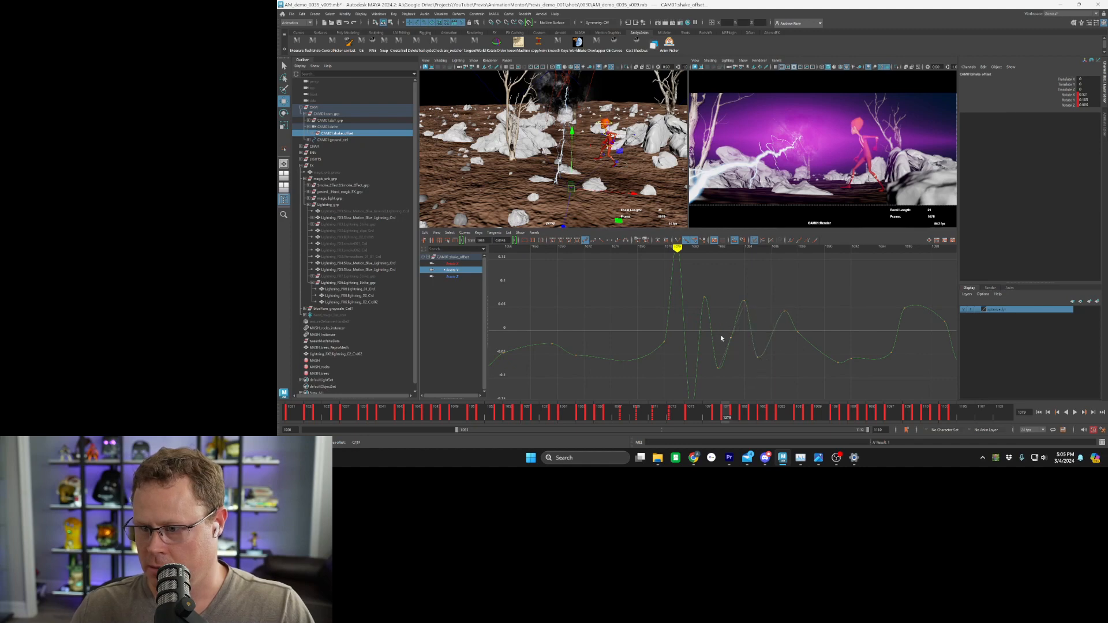
{"action": "right_click_drag", "start_coordinate": [722, 339], "coordinate": [698, 303], "text": "alt"}
{"action": "left_click", "coordinate": [719, 290]}
{"action": "left_click_drag", "start_coordinate": [611, 300], "coordinate": [587, 323]}
{"action": "middle_click_drag", "start_coordinate": [602, 338], "coordinate": [577, 325], "text": "shift"}
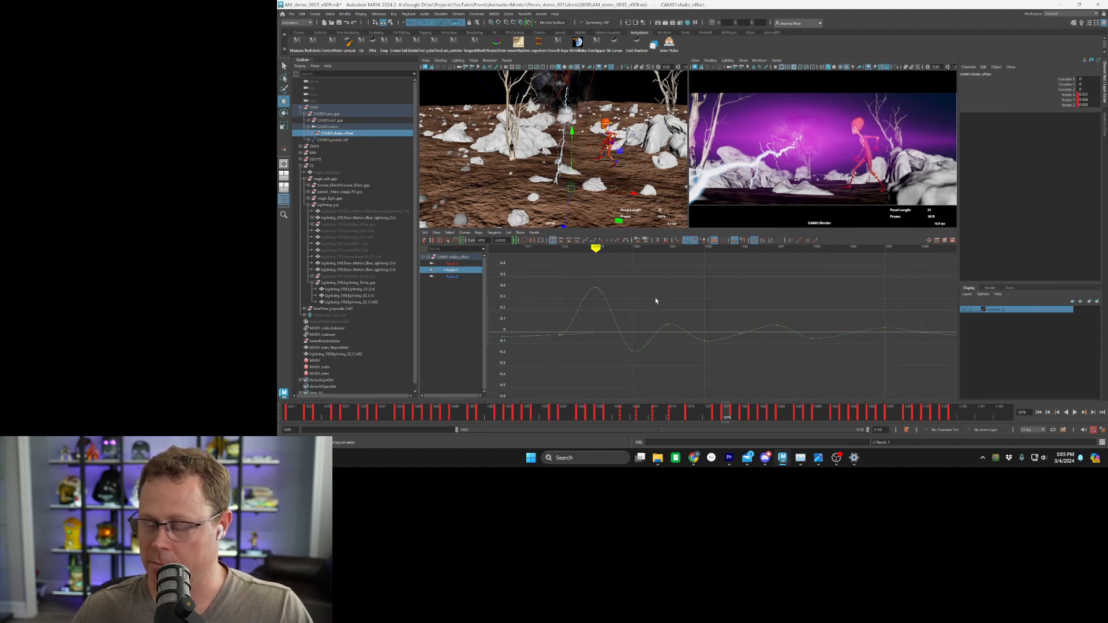
Raise the Rotate Y peak at frame 1079 to about 0.55 and lower the following dip to about -0.4, raising the key after it
{"action": "left_click_drag", "start_coordinate": [638, 319], "coordinate": [624, 382]}
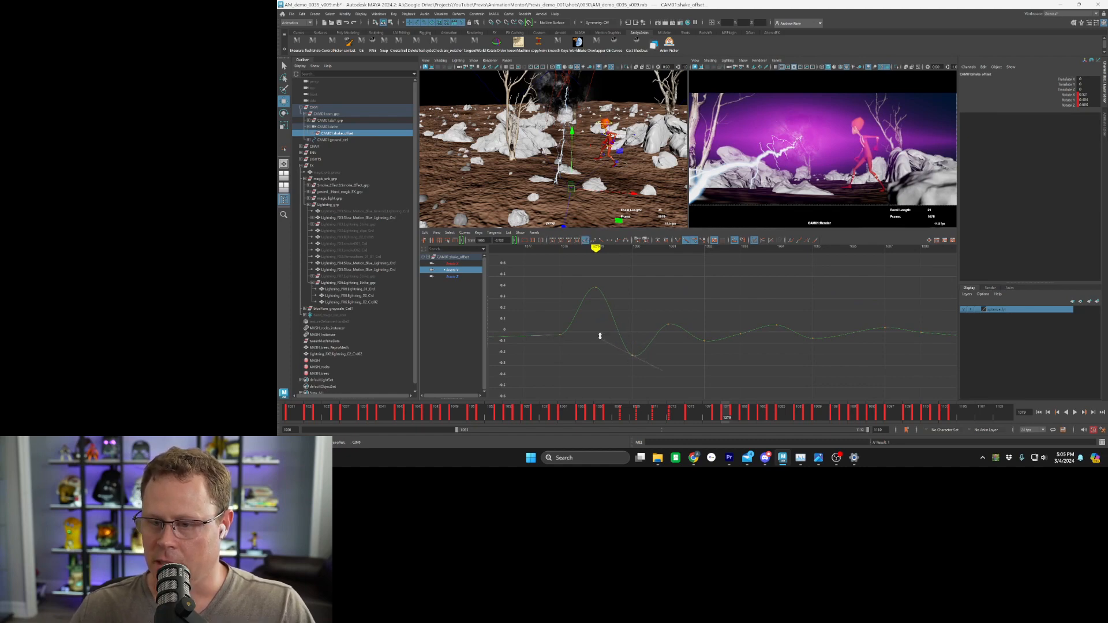
{"action": "left_click_drag", "start_coordinate": [610, 277], "coordinate": [581, 292]}
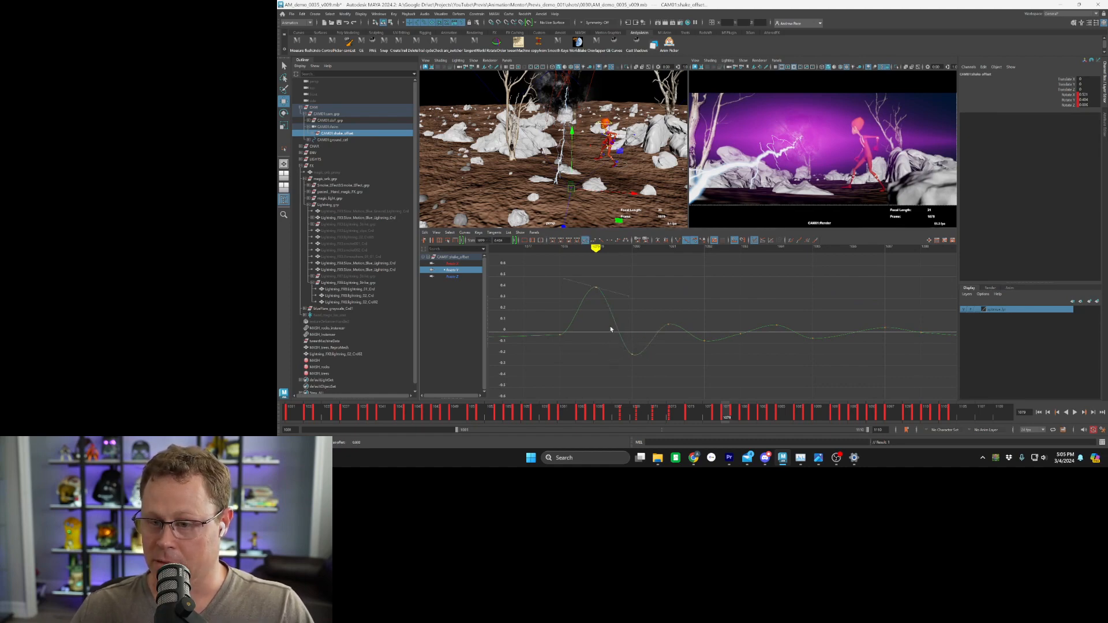
{"action": "middle_click_drag", "start_coordinate": [612, 329], "coordinate": [610, 311], "text": "shift"}
{"action": "left_click_drag", "start_coordinate": [650, 329], "coordinate": [622, 370]}
{"action": "middle_click_drag", "start_coordinate": [652, 316], "coordinate": [652, 340], "text": "shift"}
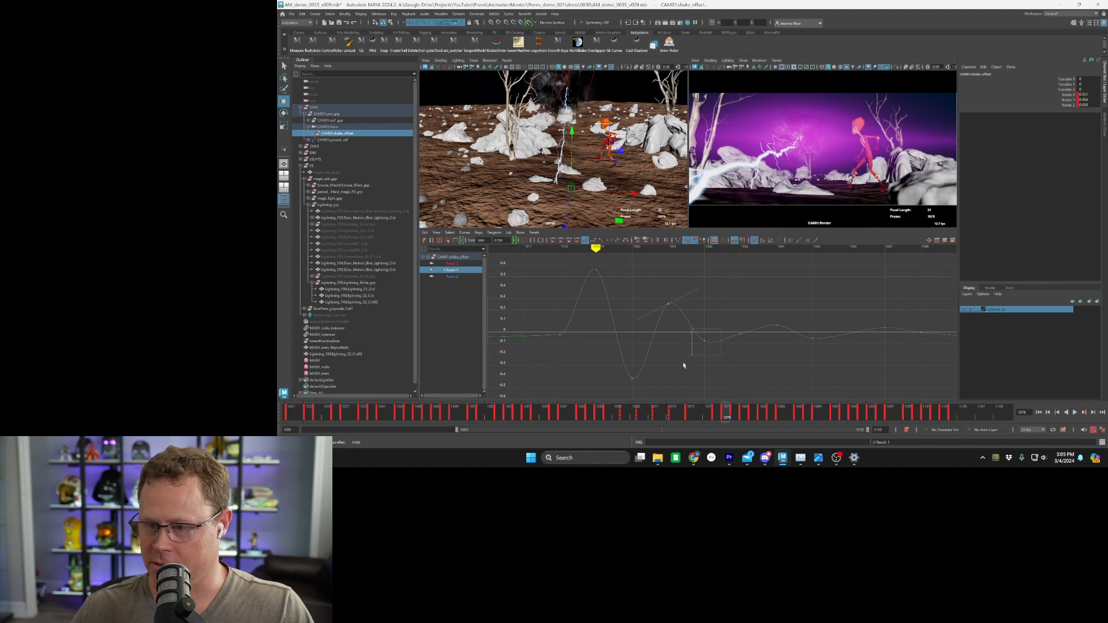
Enlarge the following Rotate Y swings to about -0.2 and 0.2, tapering the last keys toward zero
{"action": "left_click_drag", "start_coordinate": [684, 363], "coordinate": [683, 365]}
{"action": "middle_click_drag", "start_coordinate": [699, 339], "coordinate": [699, 349], "text": "shift"}
{"action": "left_click_drag", "start_coordinate": [751, 317], "coordinate": [725, 357]}
{"action": "middle_click_drag", "start_coordinate": [746, 333], "coordinate": [746, 310], "text": "shift"}
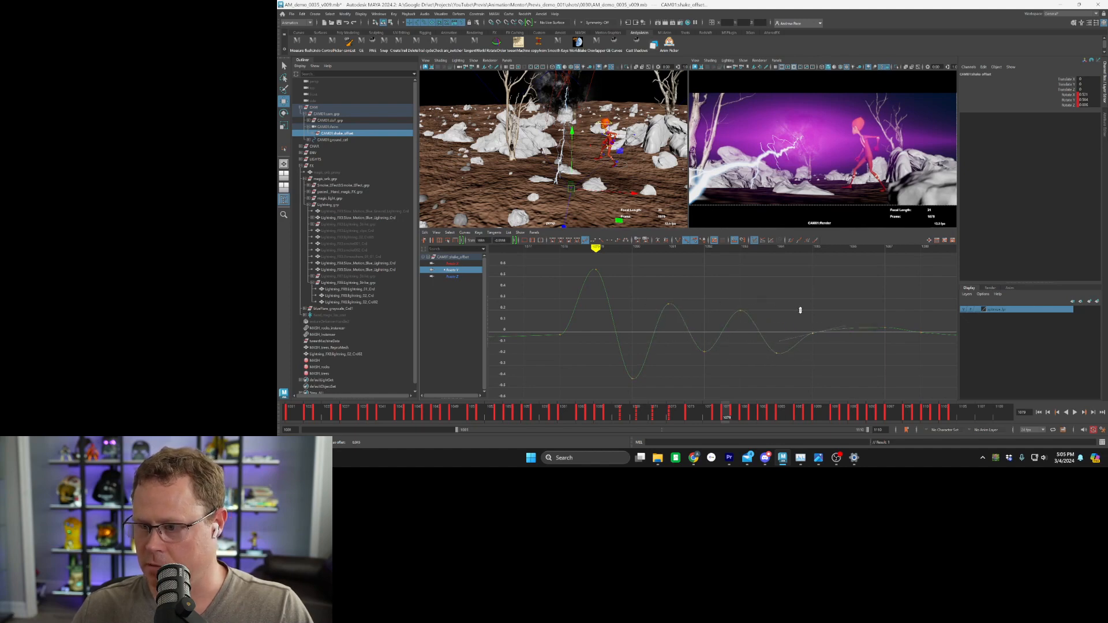
{"action": "middle_click_drag", "start_coordinate": [806, 331], "coordinate": [830, 359], "text": "shift"}
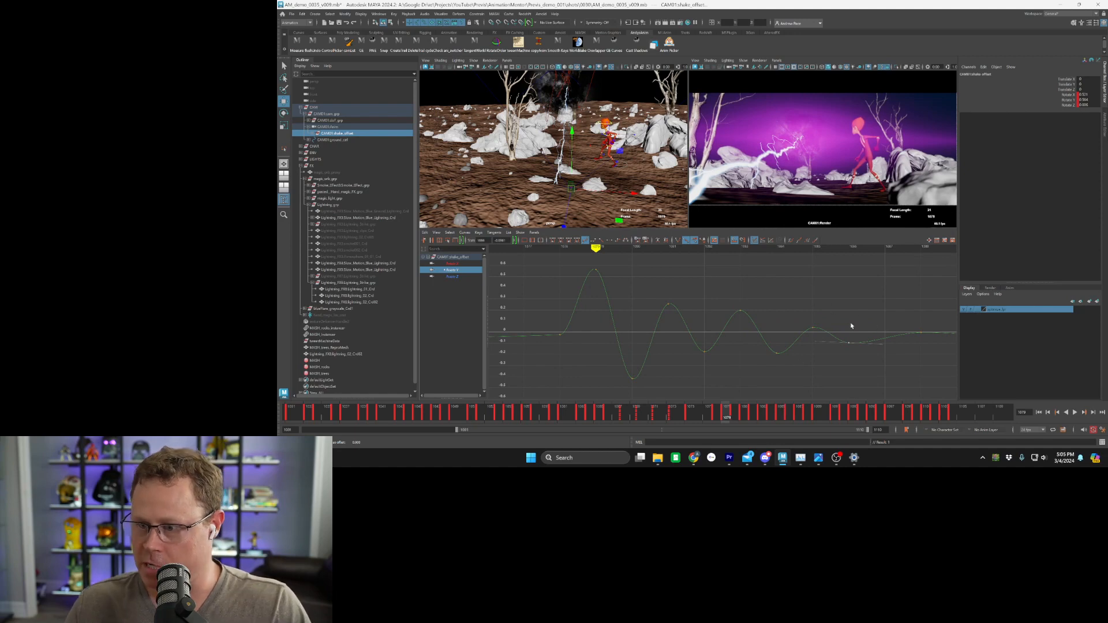
Isolate the Rotate Z curve, delete its stray key, and shape the keys after frame 1079 into alternating swings
{"action": "left_click", "coordinate": [462, 278]}
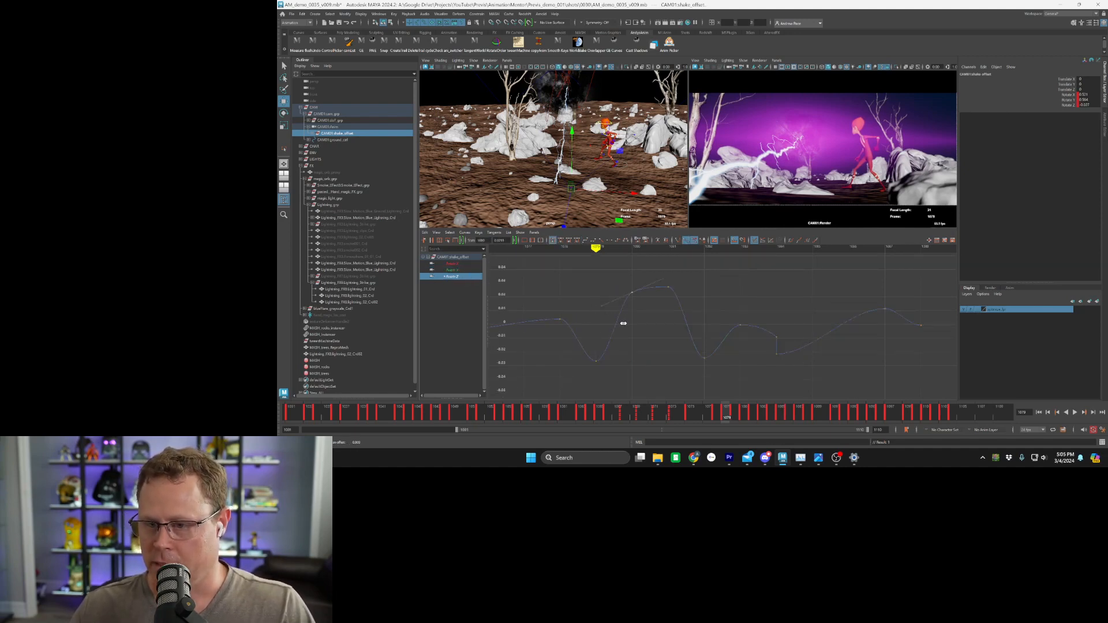
{"action": "middle_click_drag", "start_coordinate": [653, 402], "coordinate": [653, 398], "text": "shift"}
{"action": "left_click_drag", "start_coordinate": [698, 378], "coordinate": [713, 345]}
{"action": "middle_click_drag", "start_coordinate": [704, 275], "coordinate": [703, 277], "text": "shift"}
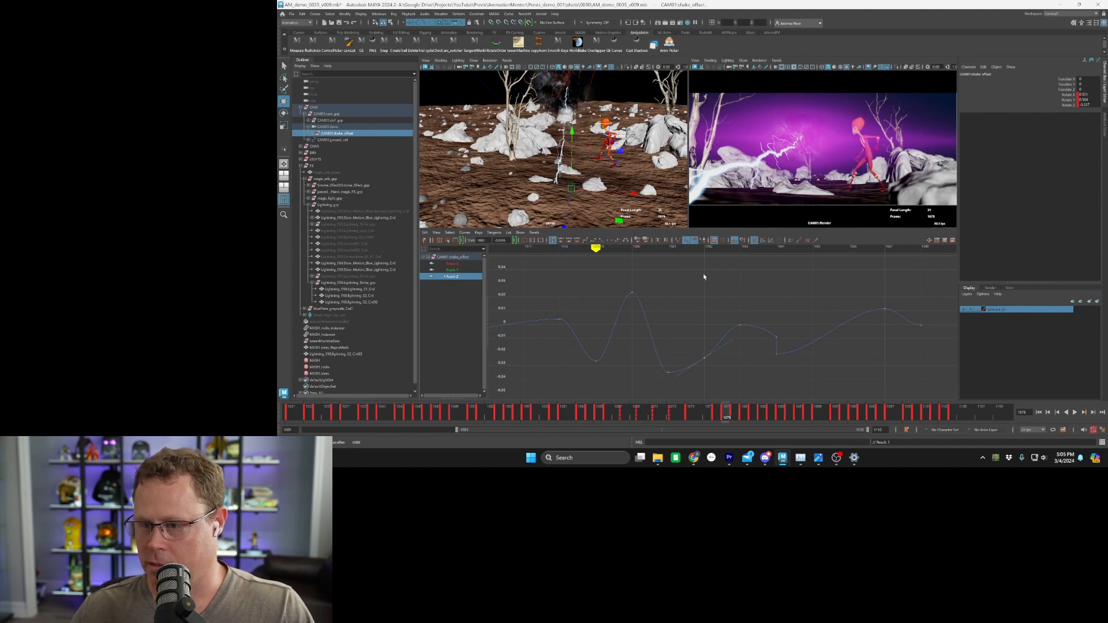
{"action": "key", "text": "Delete"}
{"action": "left_click_drag", "start_coordinate": [720, 343], "coordinate": [696, 362]}
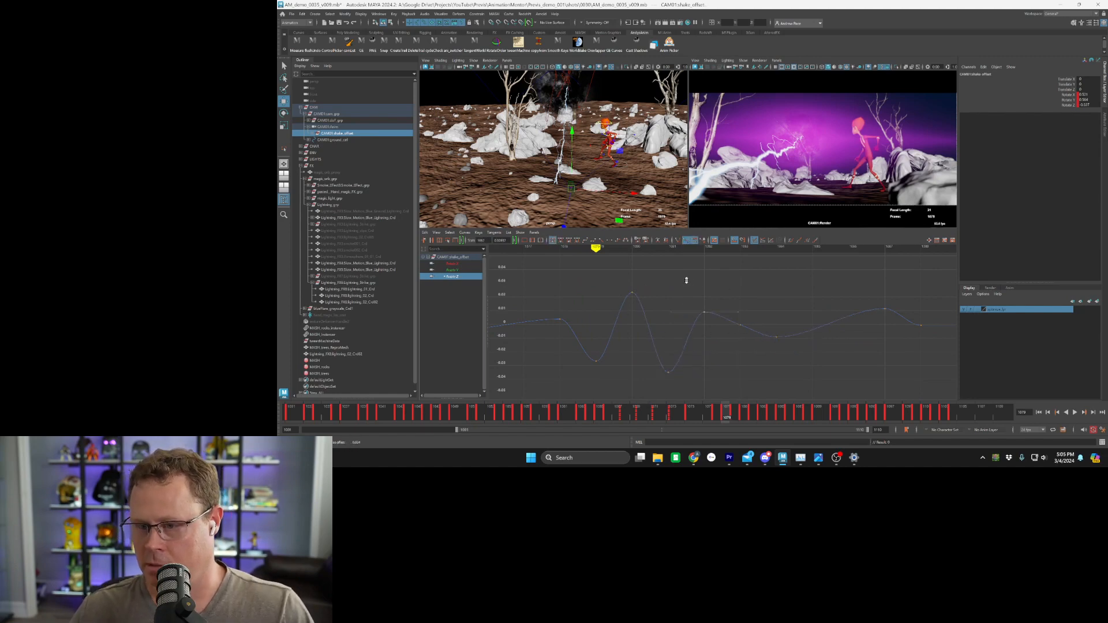
Raise the Rotate Z peak after the strike to about 0.08 and deepen the dip at frame 1079 to about -0.08
{"action": "middle_click_drag", "start_coordinate": [620, 324], "coordinate": [620, 293], "text": "shift"}
{"action": "left_click_drag", "start_coordinate": [610, 347], "coordinate": [574, 381]}
{"action": "middle_click_drag", "start_coordinate": [603, 337], "coordinate": [605, 362], "text": "shift"}
{"action": "key", "text": "a"}
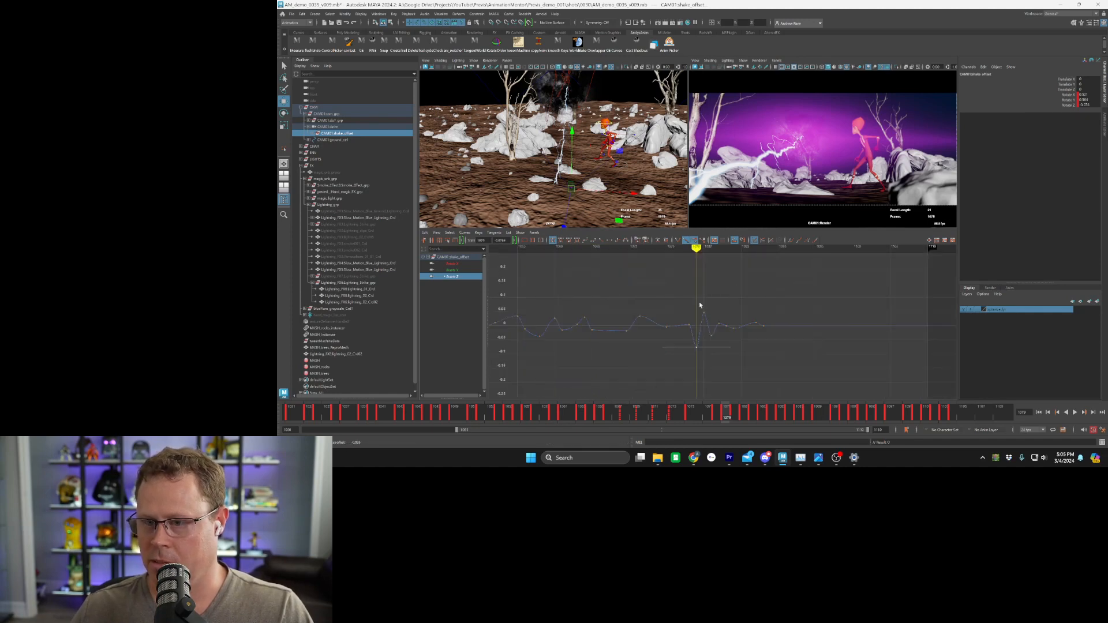
Compare the three rotation curves together, isolate Rotate Z to adjust its trailing keys, and play back the shake
{"action": "left_click_drag", "start_coordinate": [467, 264], "coordinate": [466, 276]}
{"action": "key", "text": "f"}
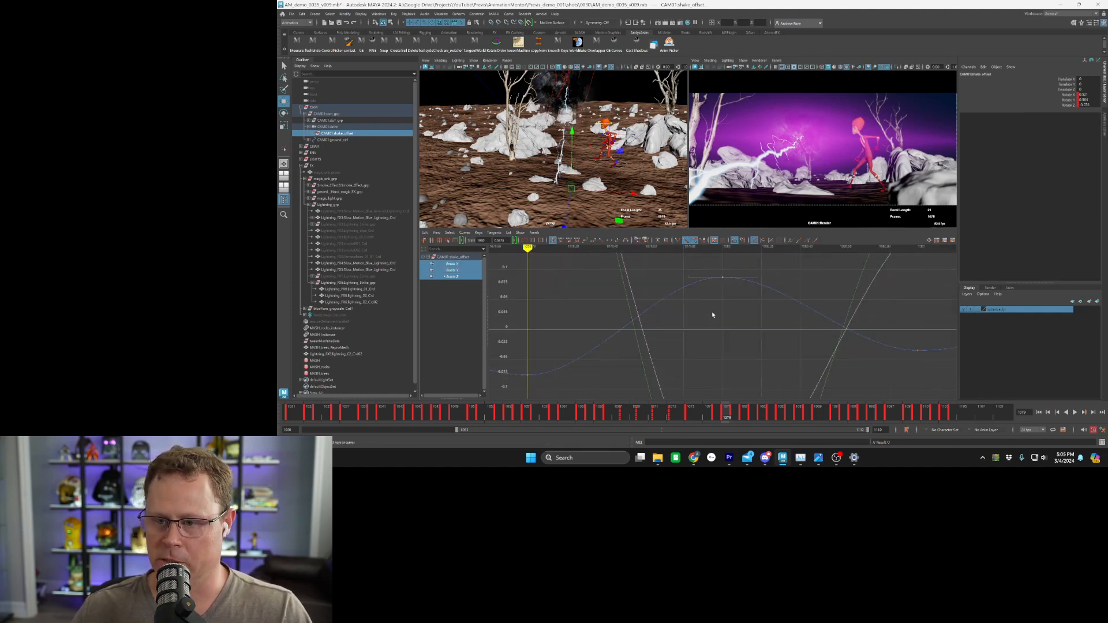
{"action": "right_click_drag", "start_coordinate": [714, 315], "coordinate": [679, 319], "text": "alt"}
{"action": "middle_click_drag", "start_coordinate": [709, 314], "coordinate": [674, 311], "text": "alt"}
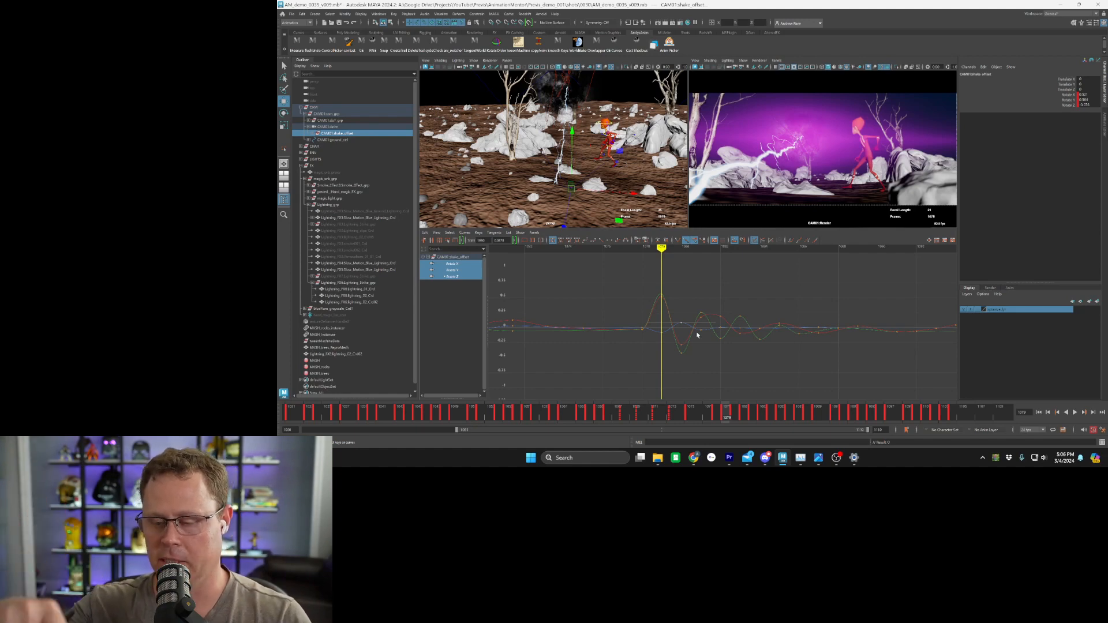
{"action": "left_click", "coordinate": [461, 278]}
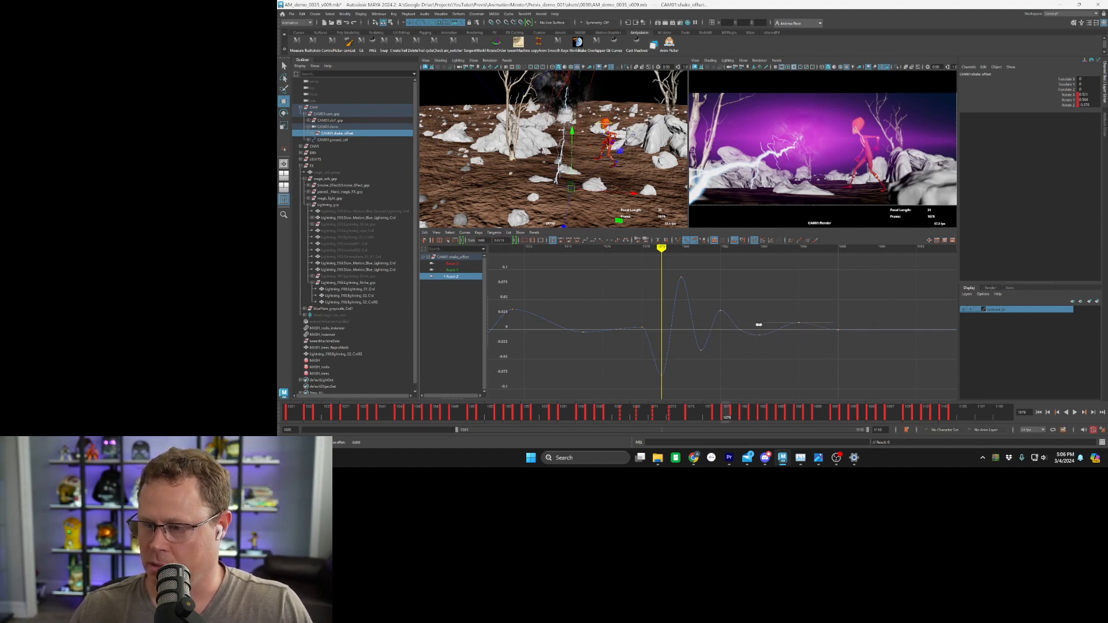
{"action": "left_click_drag", "start_coordinate": [692, 412], "coordinate": [846, 382]}
{"action": "key", "text": "Escape"}
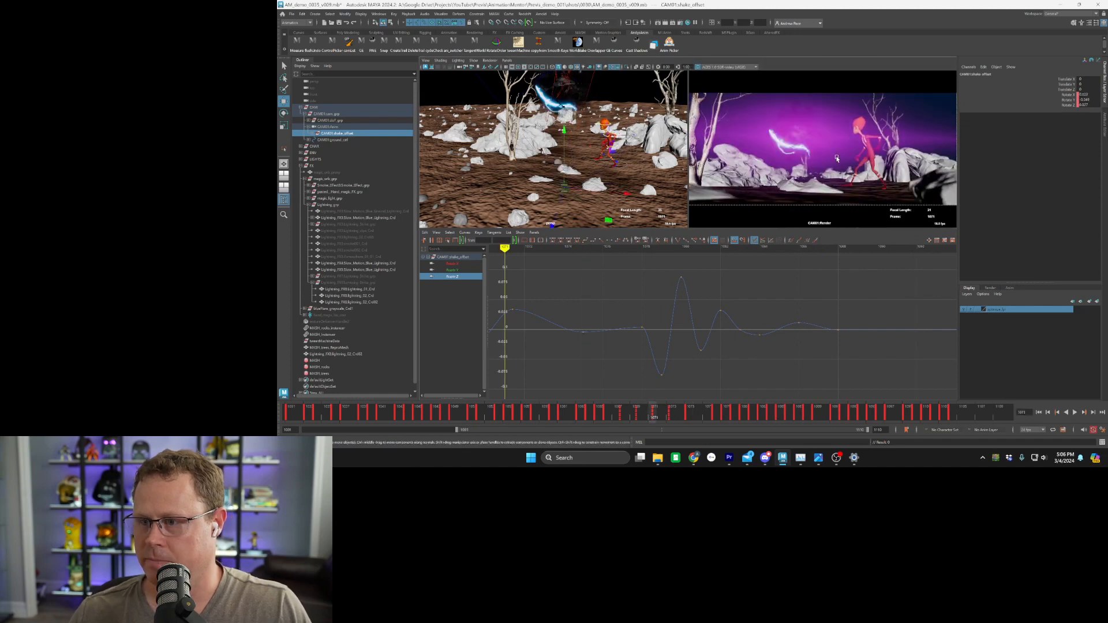
Enlarge the render camera view, select the range of shake keys around the strike, and play back the shot
{"action": "key", "text": "space"}
{"action": "left_click", "coordinate": [534, 413]}
{"action": "left_click_drag", "start_coordinate": [769, 413], "coordinate": [579, 412], "text": "shift"}
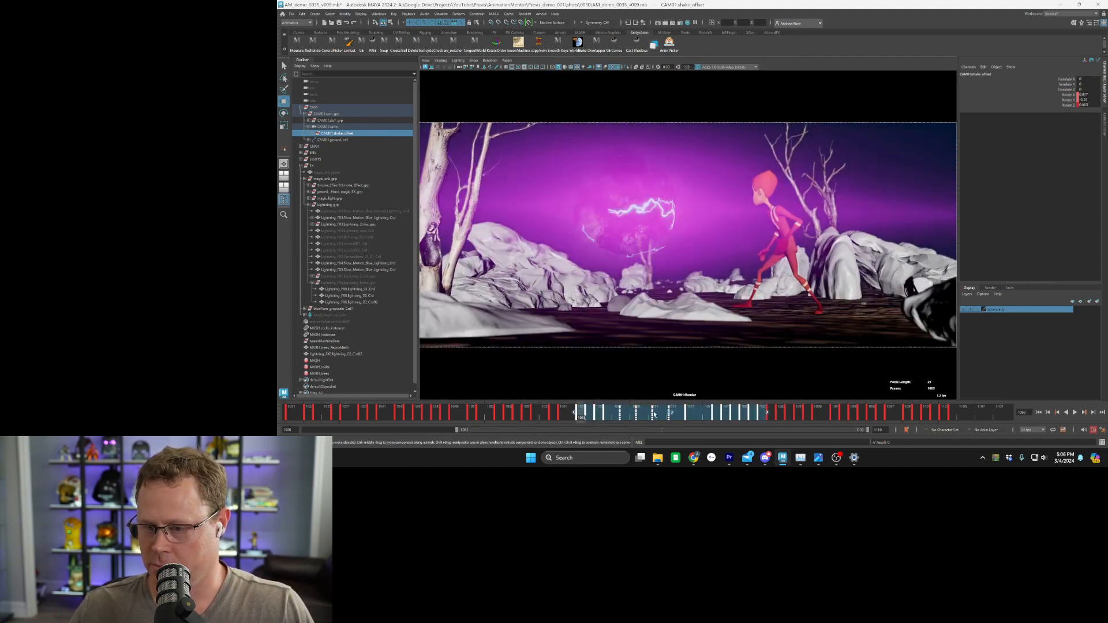
{"action": "right_click", "coordinate": [656, 415]}
{"action": "left_click", "coordinate": [690, 326]}
{"action": "key", "text": "alt+v"}
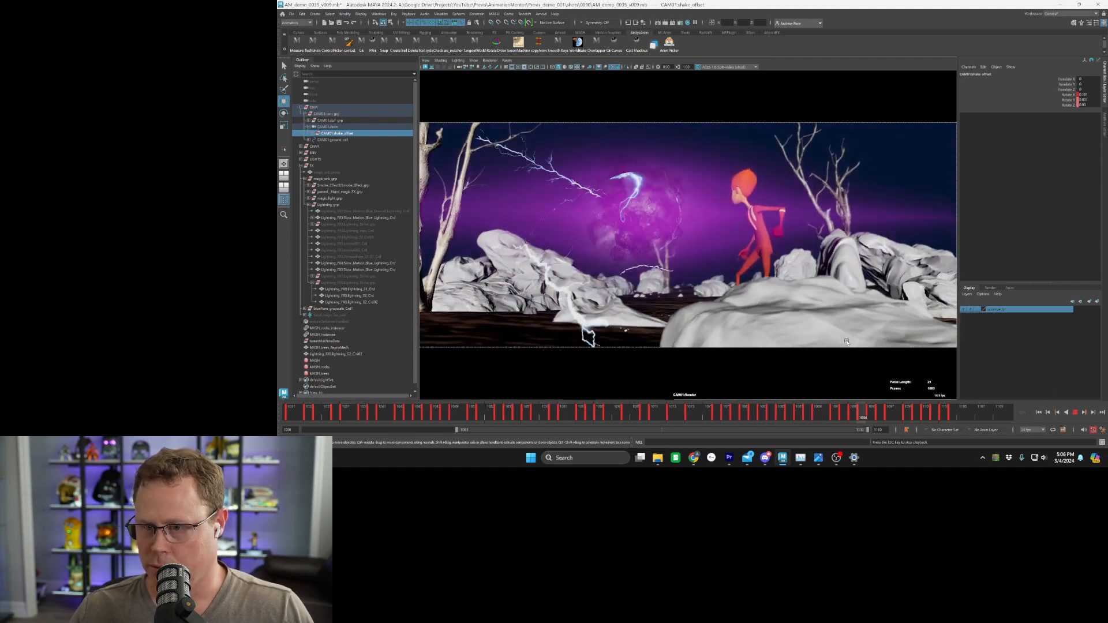
{"action": "key", "text": "alt+v"}
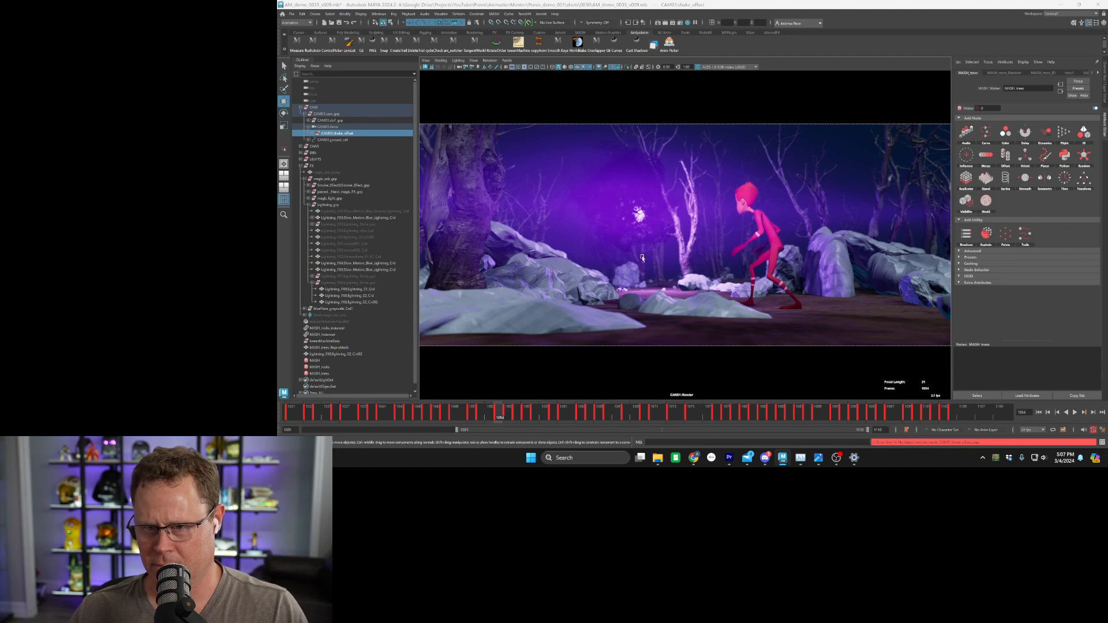
Deselect everything and save the scene as a new version named AM_demo_0035_v010
{"action": "left_click", "coordinate": [653, 227]}
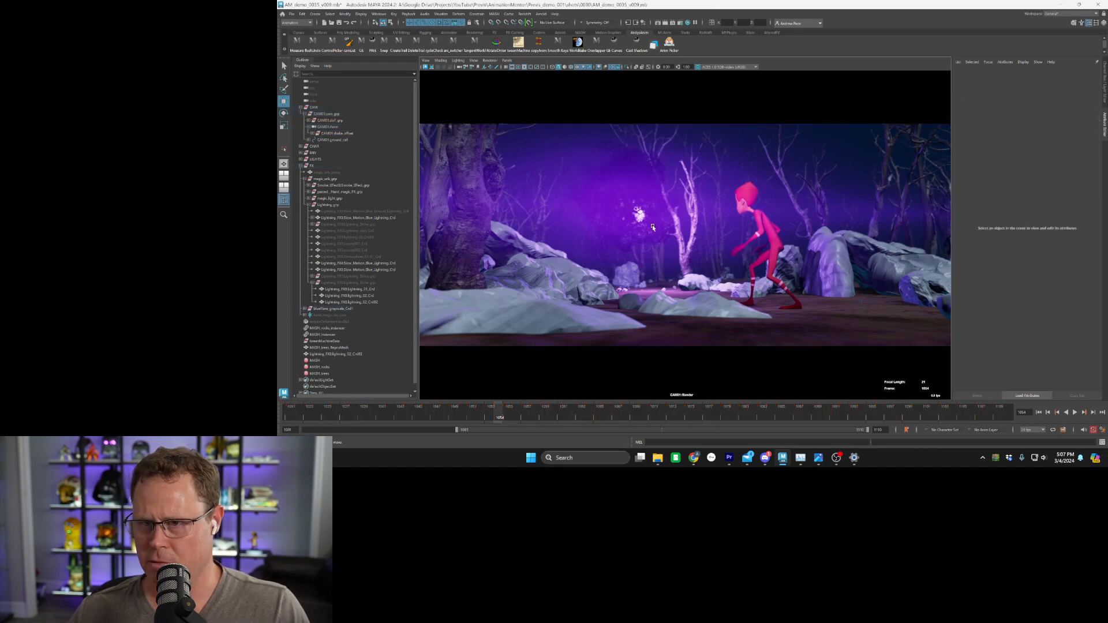
{"action": "left_click", "coordinate": [292, 14]}
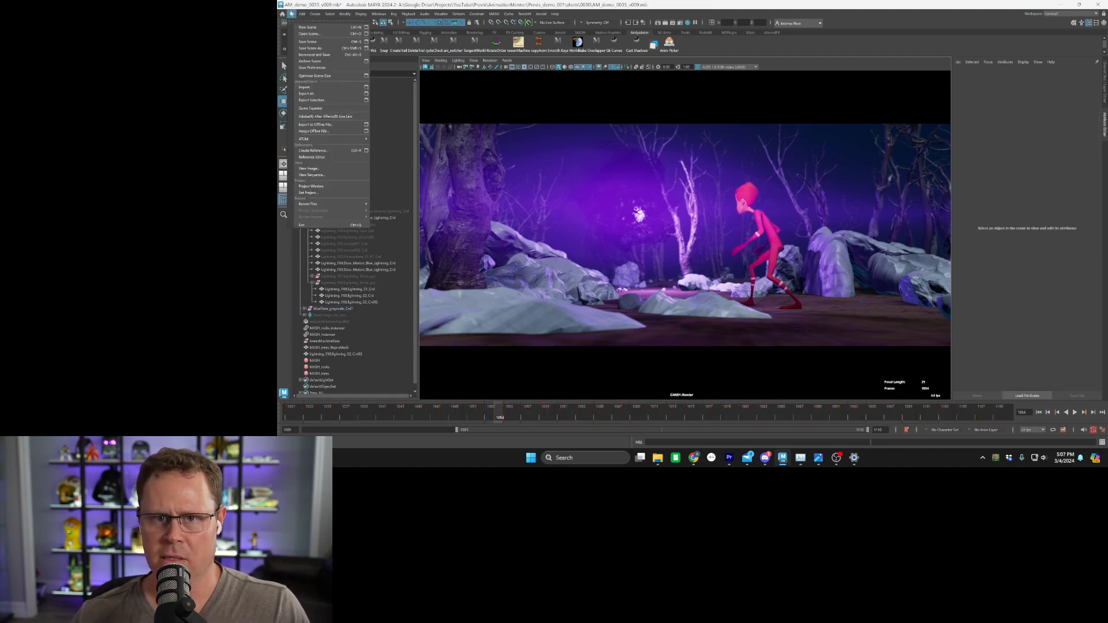
{"action": "left_click", "coordinate": [326, 49]}
{"action": "key", "text": "BackSpace"}
{"action": "key", "text": "BackSpace"}
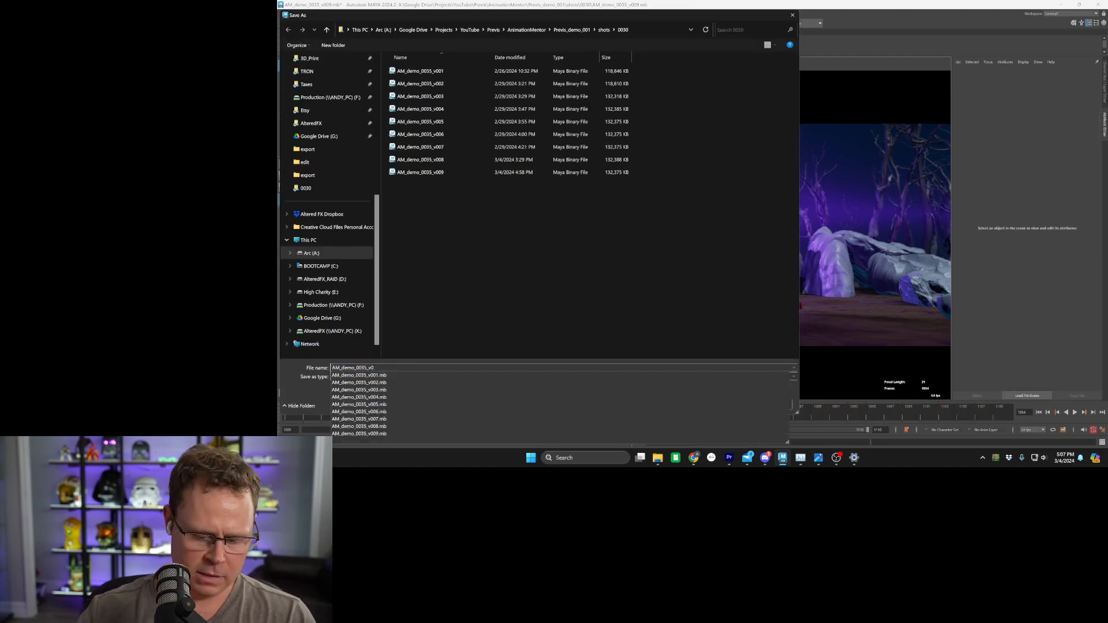
{"action": "type", "text": "10"}
{"action": "key", "text": "Return"}
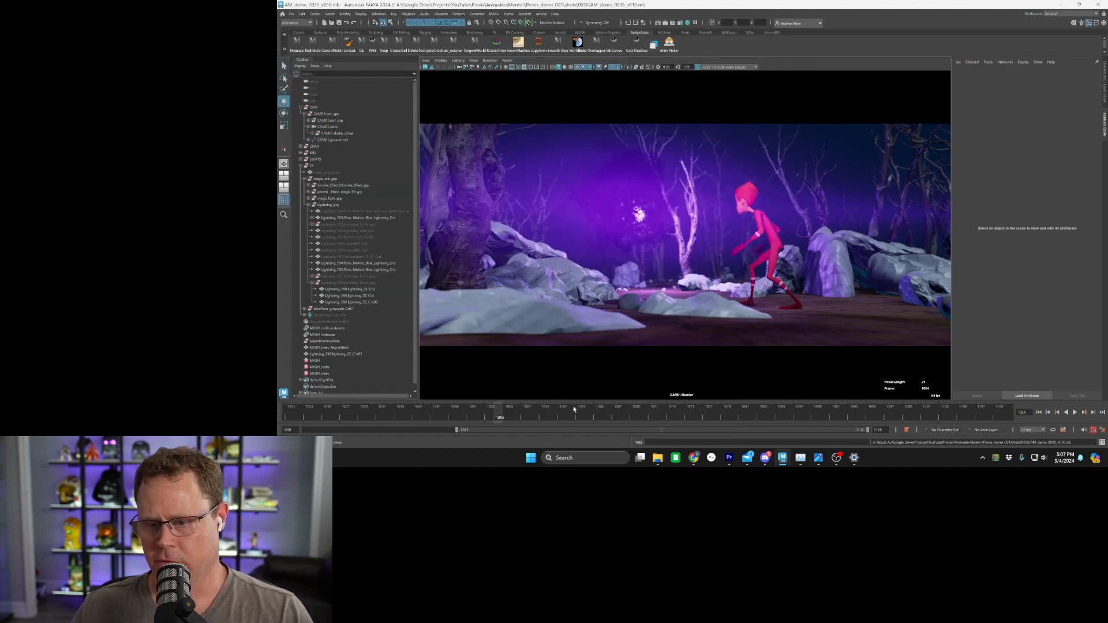
Open the playblast options and browse to the Previs_demo_001 edit/playblasts folder for the movie file
{"action": "right_click", "coordinate": [575, 409]}
{"action": "left_click", "coordinate": [632, 410]}
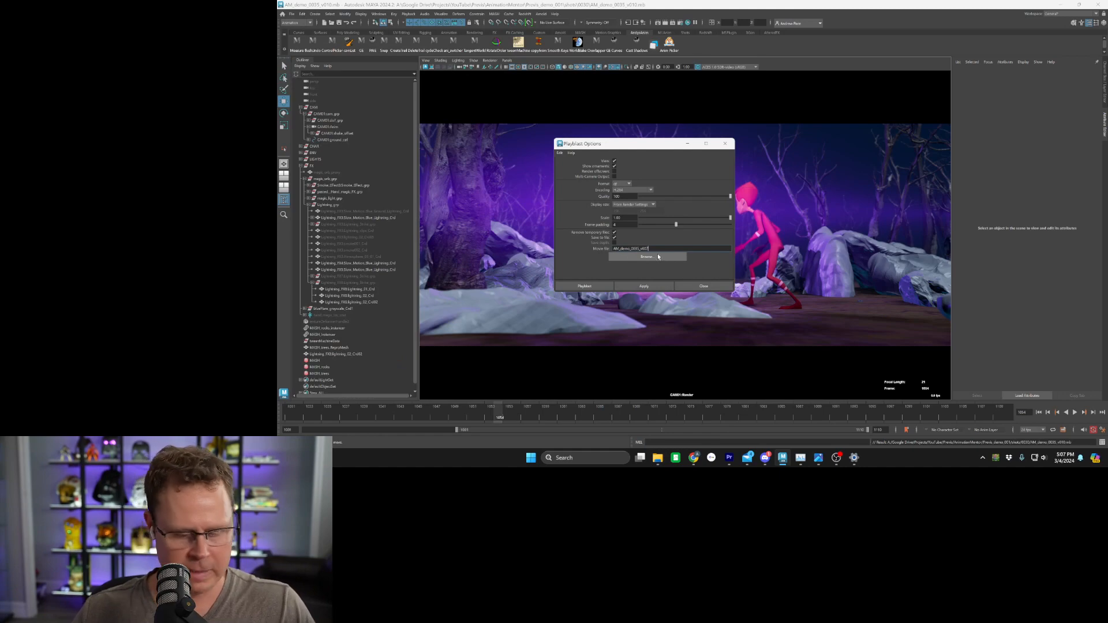
{"action": "left_click", "coordinate": [649, 256]}
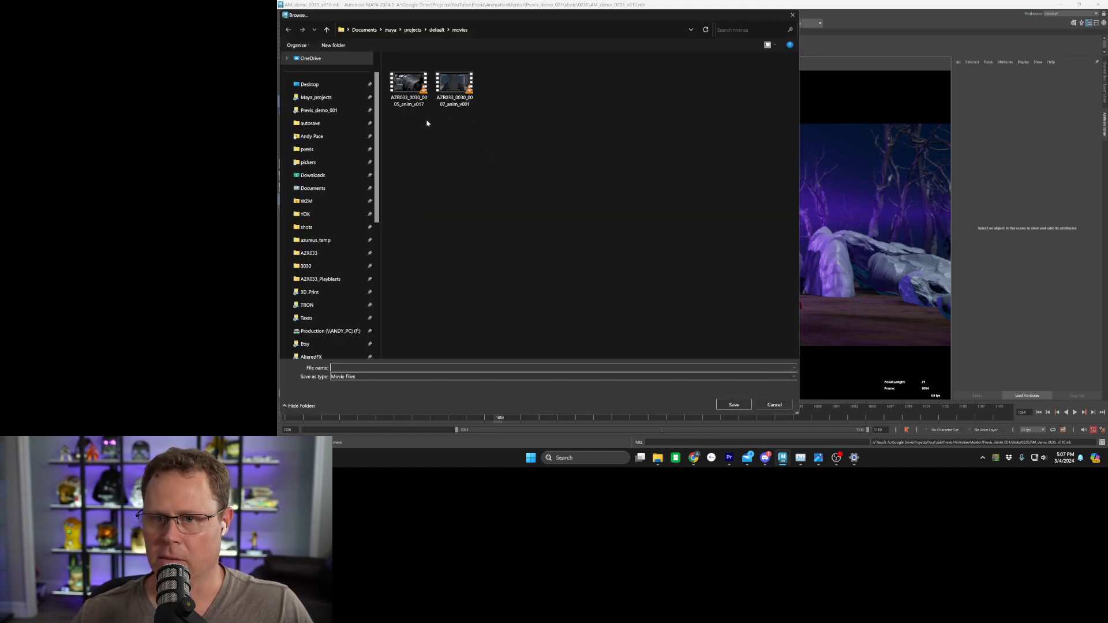
{"action": "left_click", "coordinate": [349, 111]}
{"action": "double_click", "coordinate": [419, 86]}
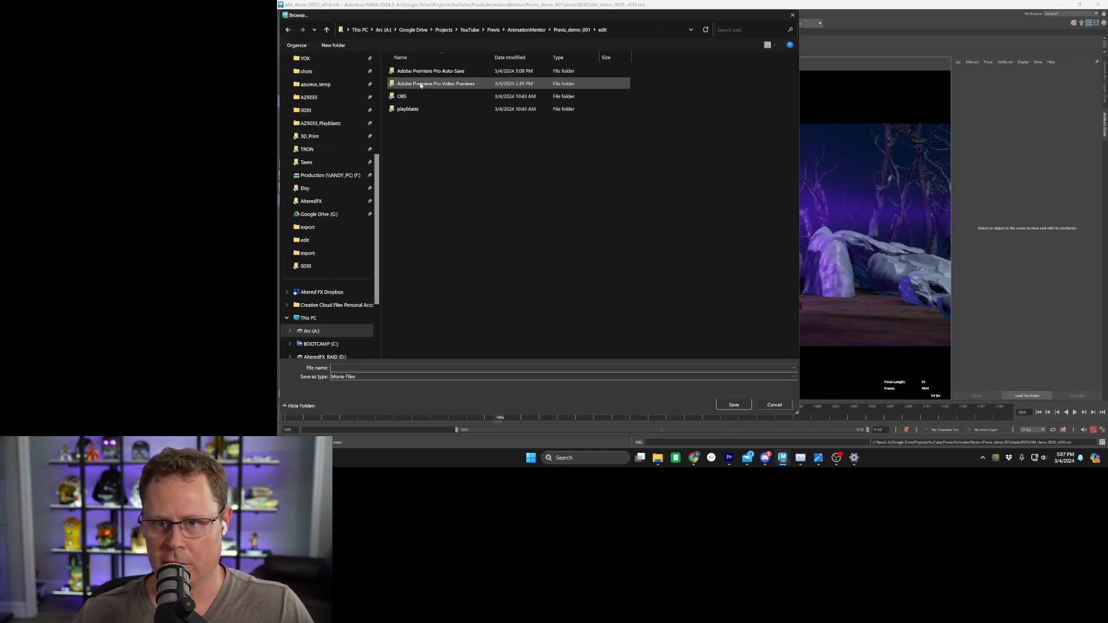
{"action": "double_click", "coordinate": [429, 112]}
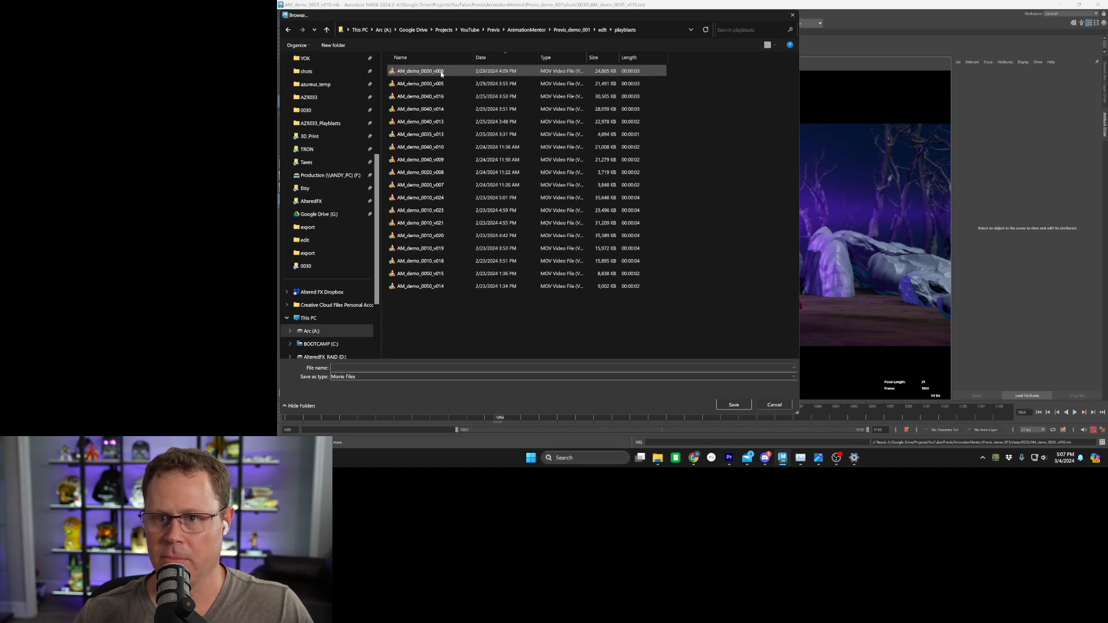
Name the movie file AM_demo_0030_v010, based on the existing 0030 playblast name, and create the playblast
{"action": "left_click", "coordinate": [442, 72]}
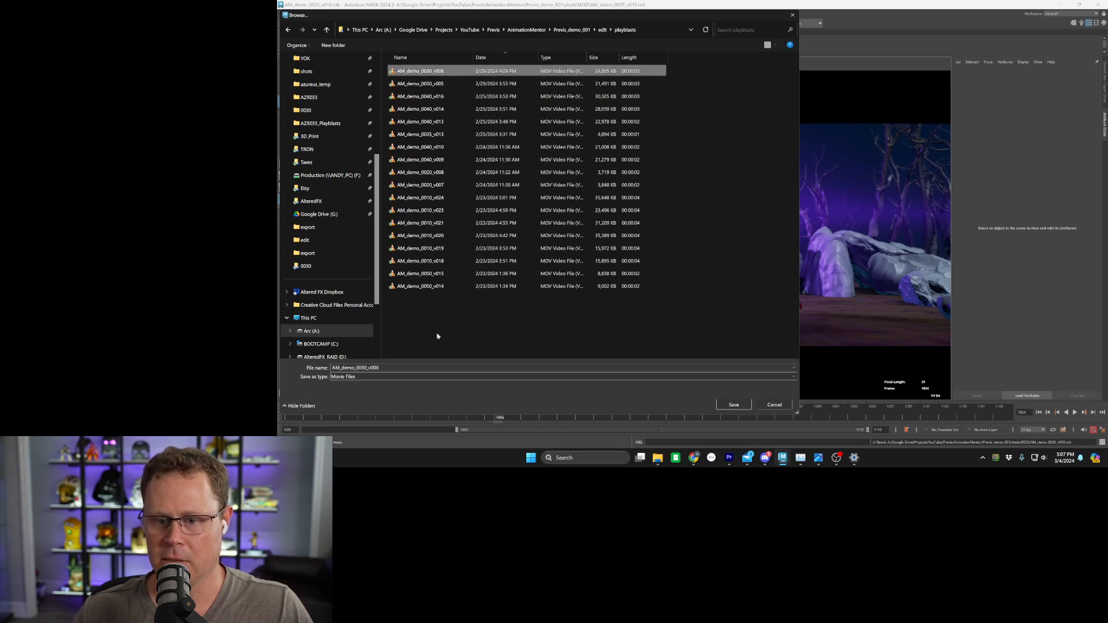
{"action": "left_click", "coordinate": [408, 367]}
{"action": "key", "text": "BackSpace"}
{"action": "key", "text": "BackSpace"}
{"action": "type", "text": "10"}
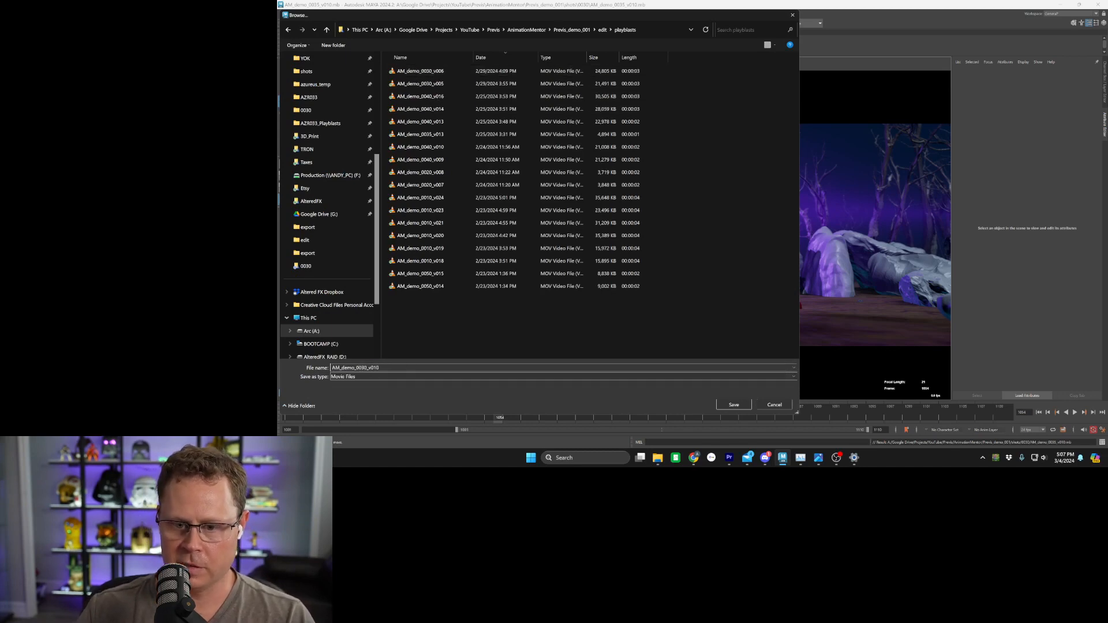
{"action": "key", "text": "Return"}
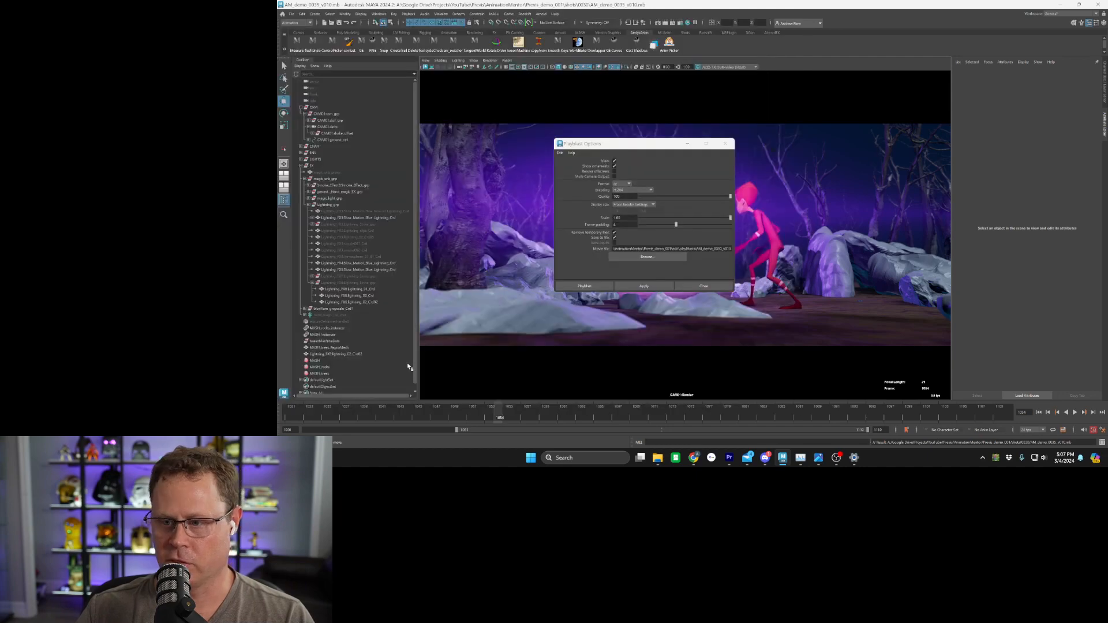
{"action": "left_click", "coordinate": [593, 287]}
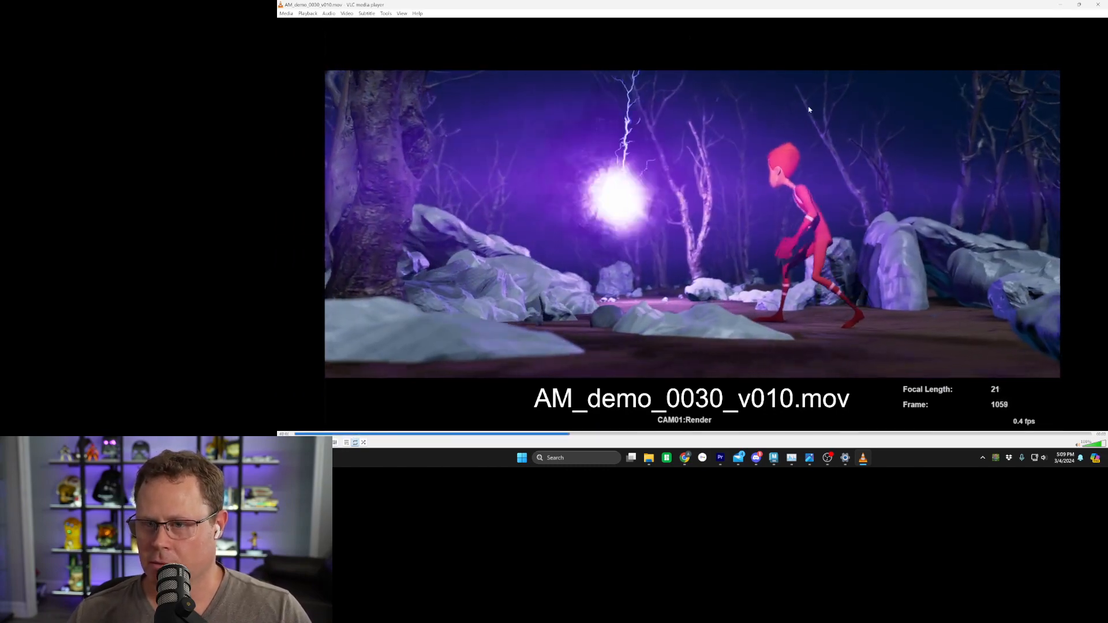
Close the playblast preview, switch to Premiere Pro, and play the previs edit in an enlarged program view
{"action": "left_click", "coordinate": [1098, 5]}
{"action": "left_click", "coordinate": [730, 458]}
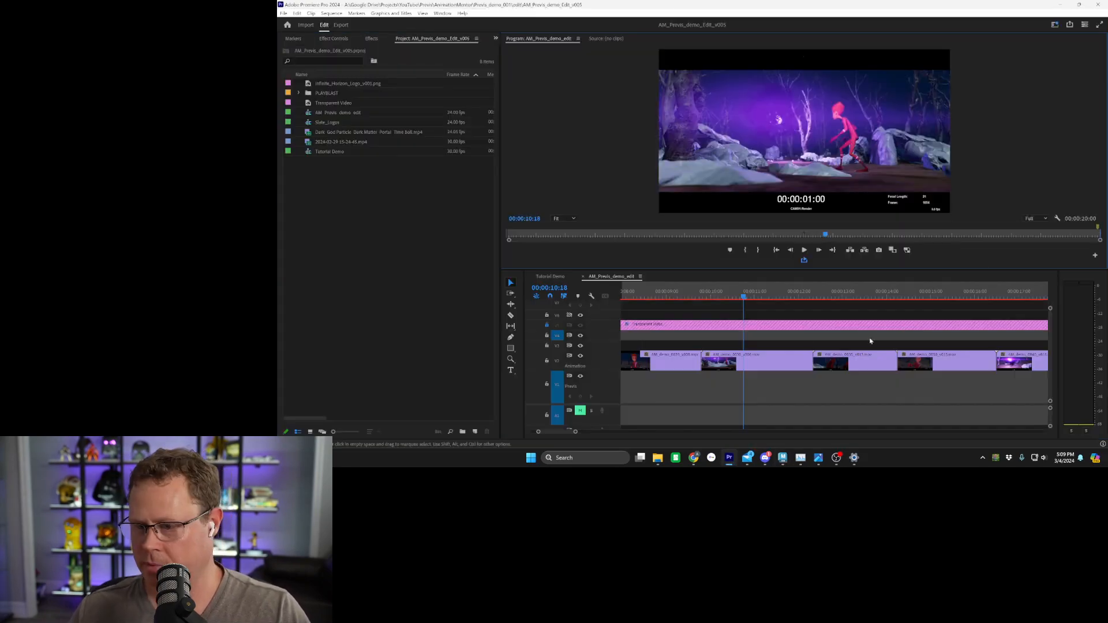
{"action": "key", "text": "grave"}
{"action": "key", "text": "space"}
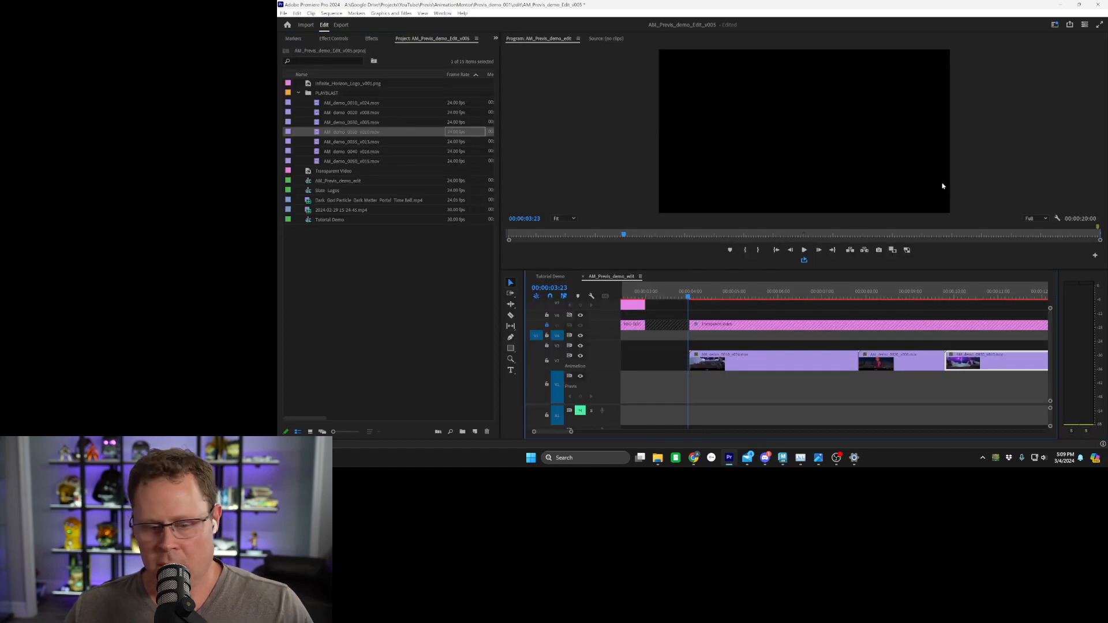
Play the edit with the v010 playblast in an enlarged program view, and switch to the Previs class demo notes in Google Docs
{"action": "key", "text": "grave"}
{"action": "key", "text": "space"}
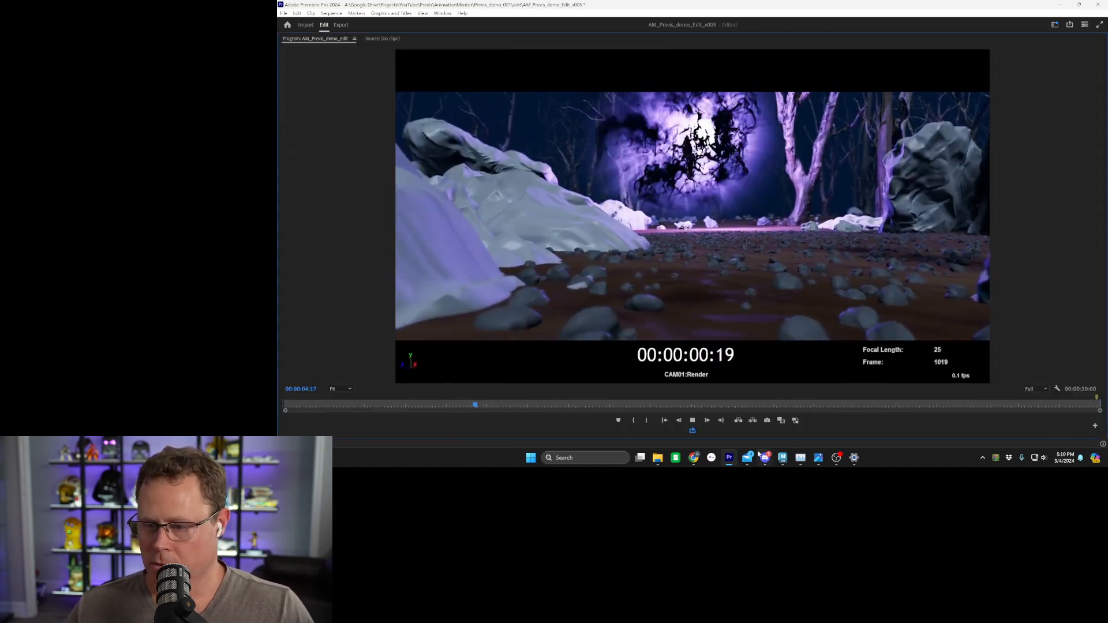
{"action": "key", "text": "alt+Tab"}
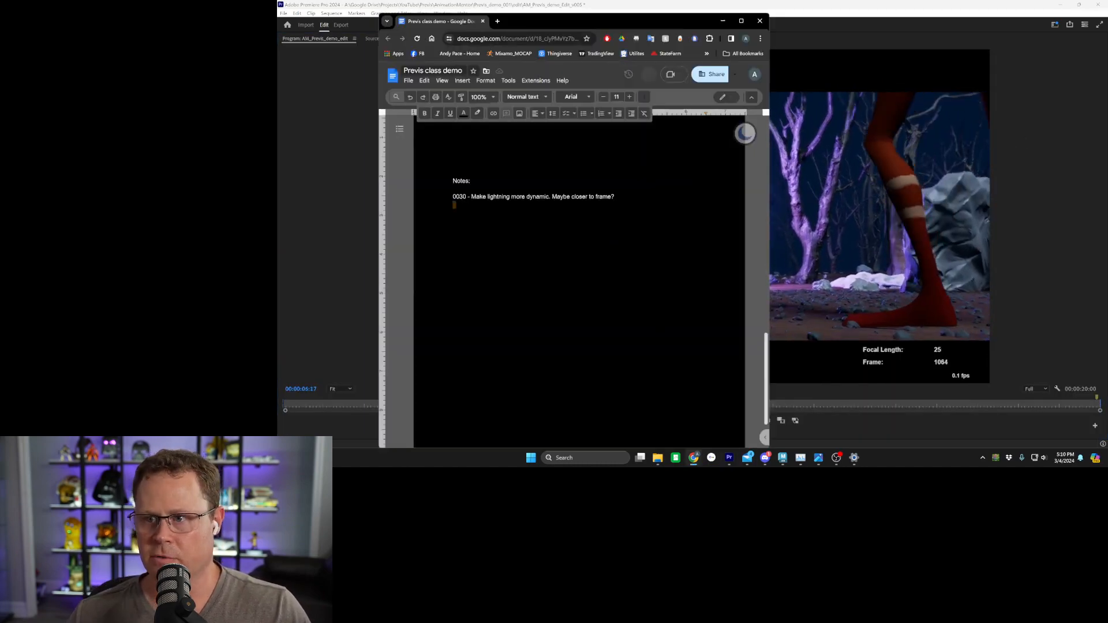
Read the sequence ideas in the class demo notes and move the document window aside to uncover more of the edit
{"action": "left_click_drag", "start_coordinate": [763, 358], "coordinate": [729, 141]}
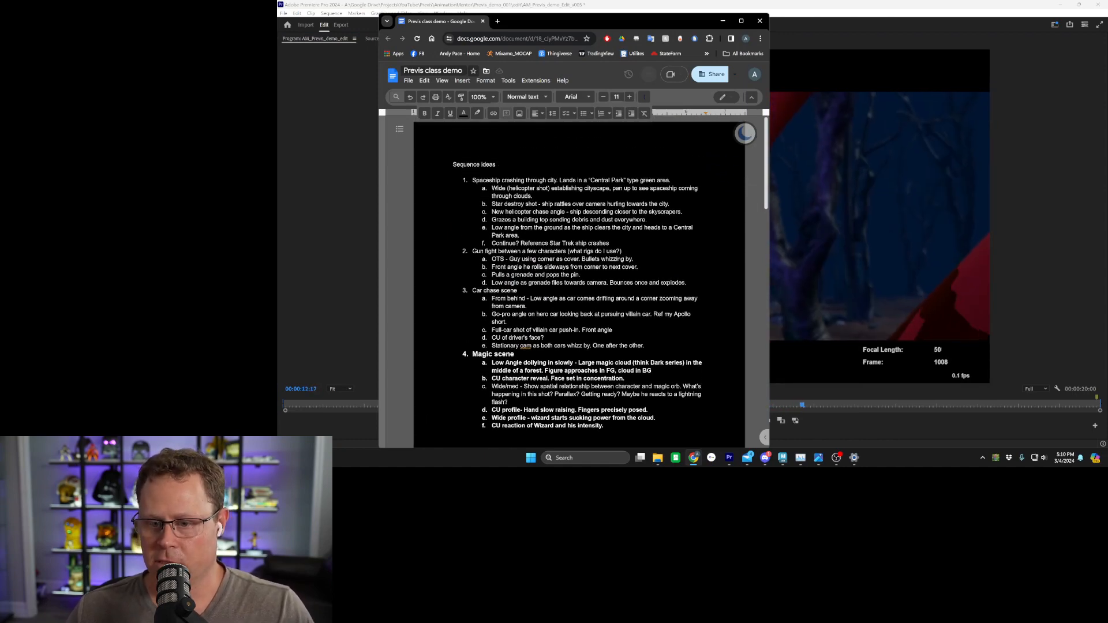
{"action": "scroll", "coordinate": [763, 203], "scroll_direction": "down", "scroll_amount": 2}
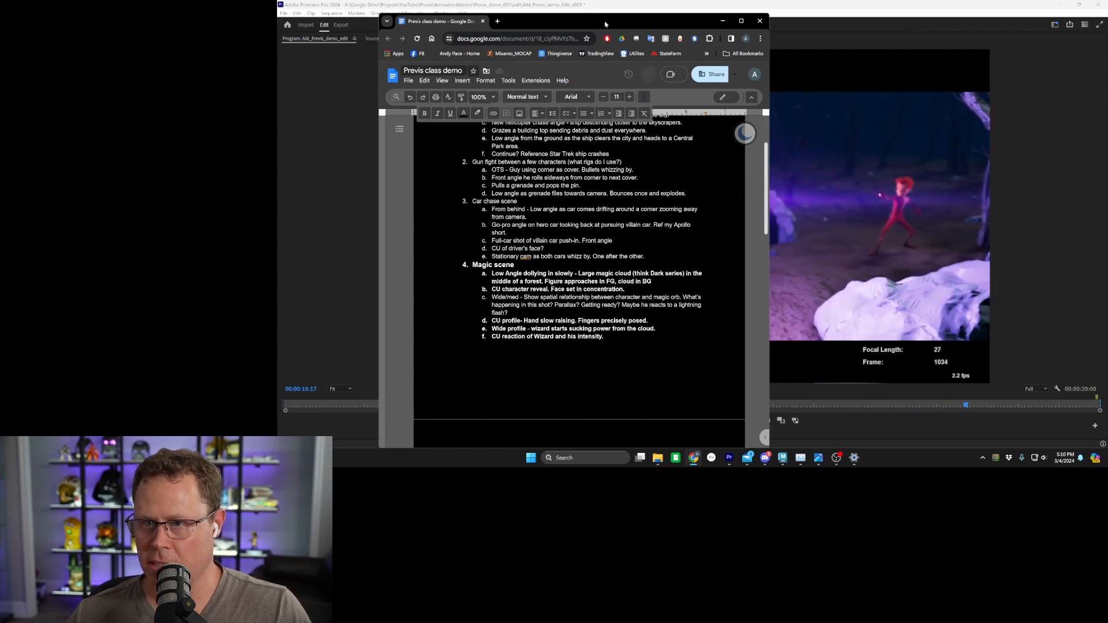
{"action": "left_click_drag", "start_coordinate": [600, 24], "coordinate": [443, 20]}
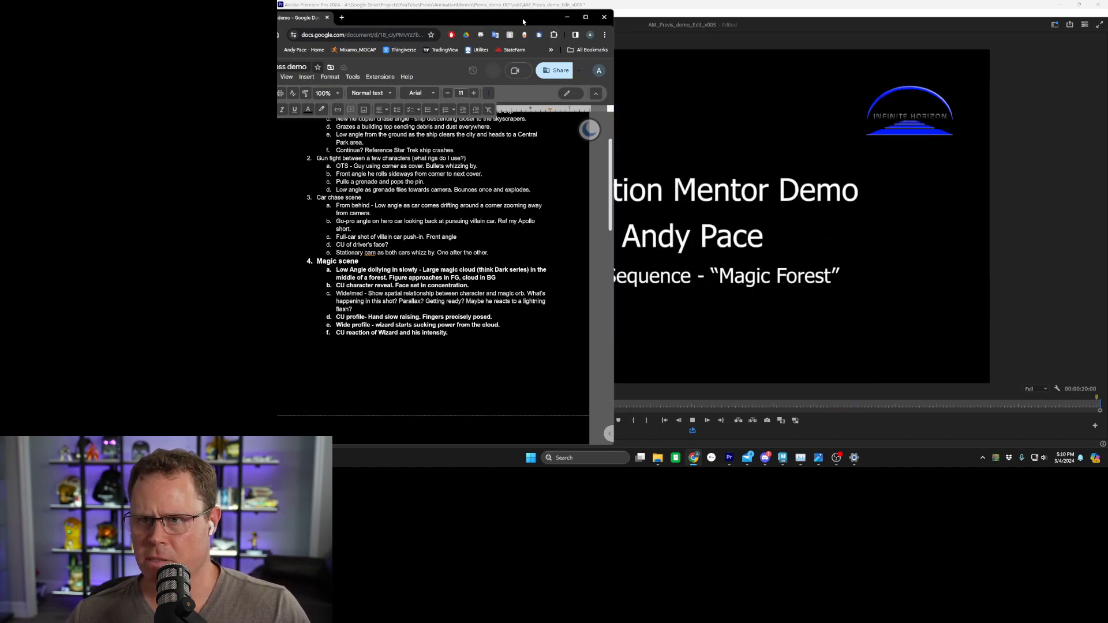
{"action": "left_click_drag", "start_coordinate": [523, 21], "coordinate": [510, 27]}
Return the Premiere Pro program view to its normal size and review the Magic scene shot list in the notes alongside the playing edit
{"action": "key", "text": "grave"}
{"action": "left_click", "coordinate": [1033, 145]}
{"action": "key", "text": "grave"}
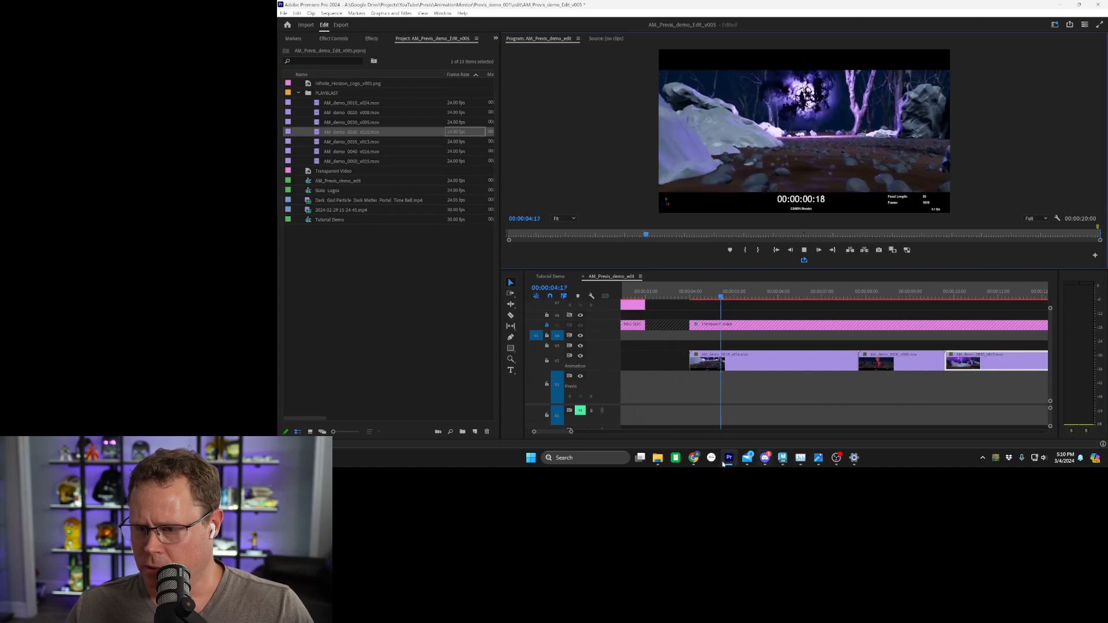
{"action": "left_click", "coordinate": [694, 459]}
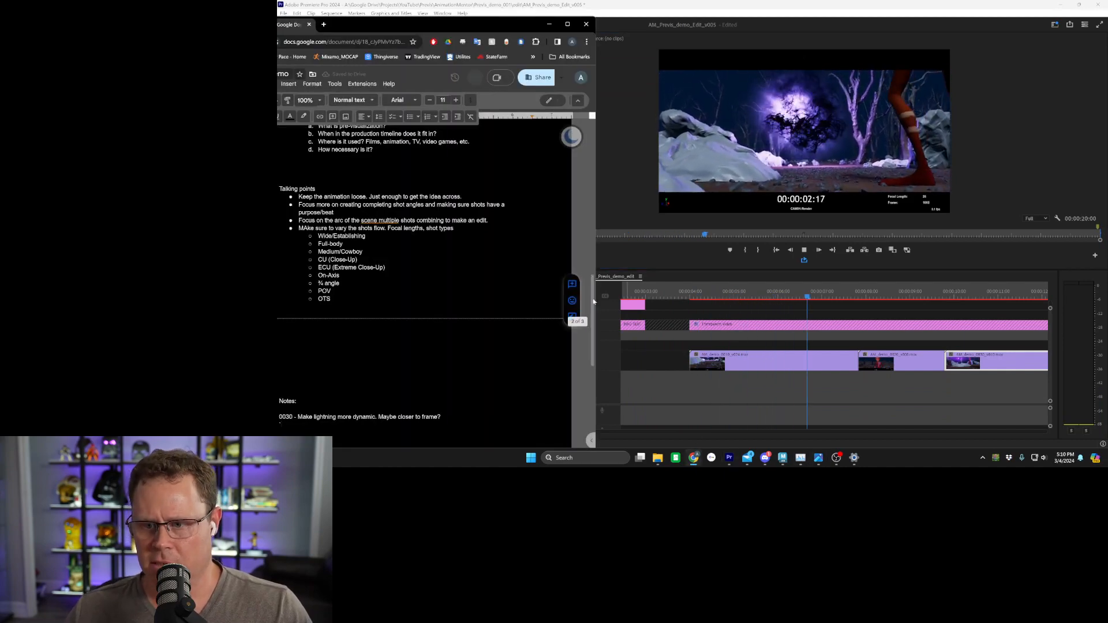
{"action": "left_click_drag", "start_coordinate": [592, 292], "coordinate": [591, 153]}
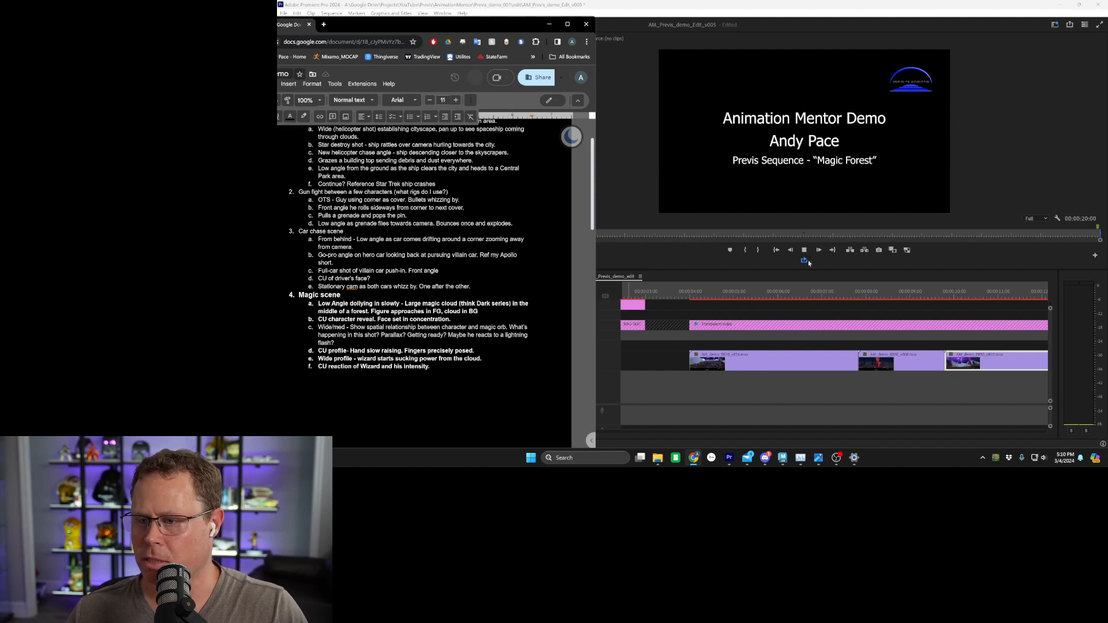
Park the edit at 00:00:05:15 in the opening forest shot, switch to Maya, and view the forest set from above in the perspective view
{"action": "left_click_drag", "start_coordinate": [723, 296], "coordinate": [774, 296]}
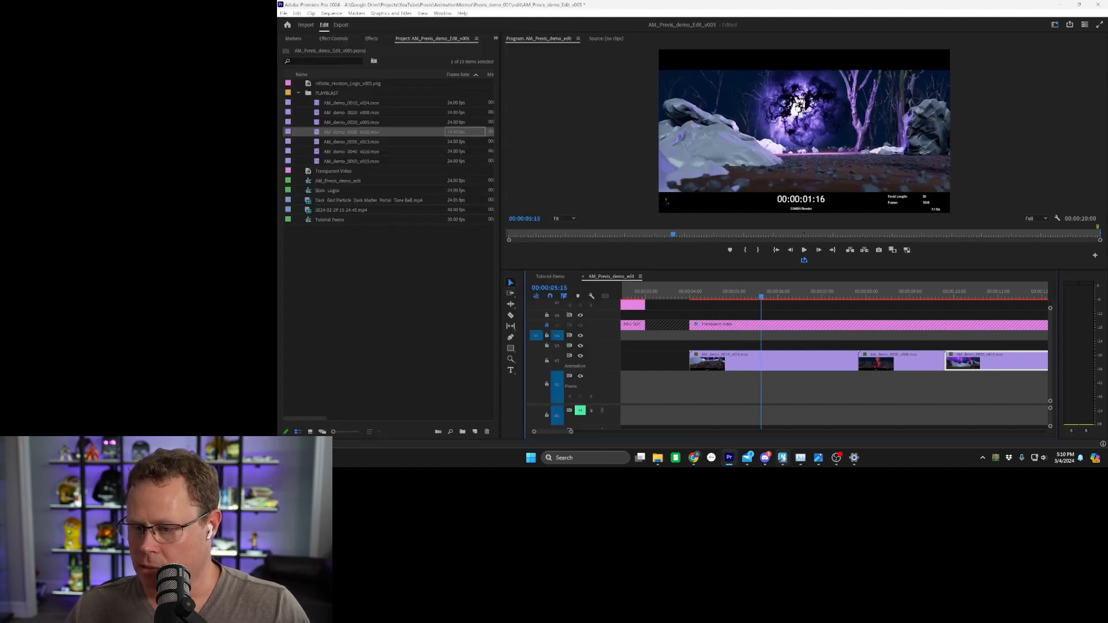
{"action": "left_click", "coordinate": [783, 457]}
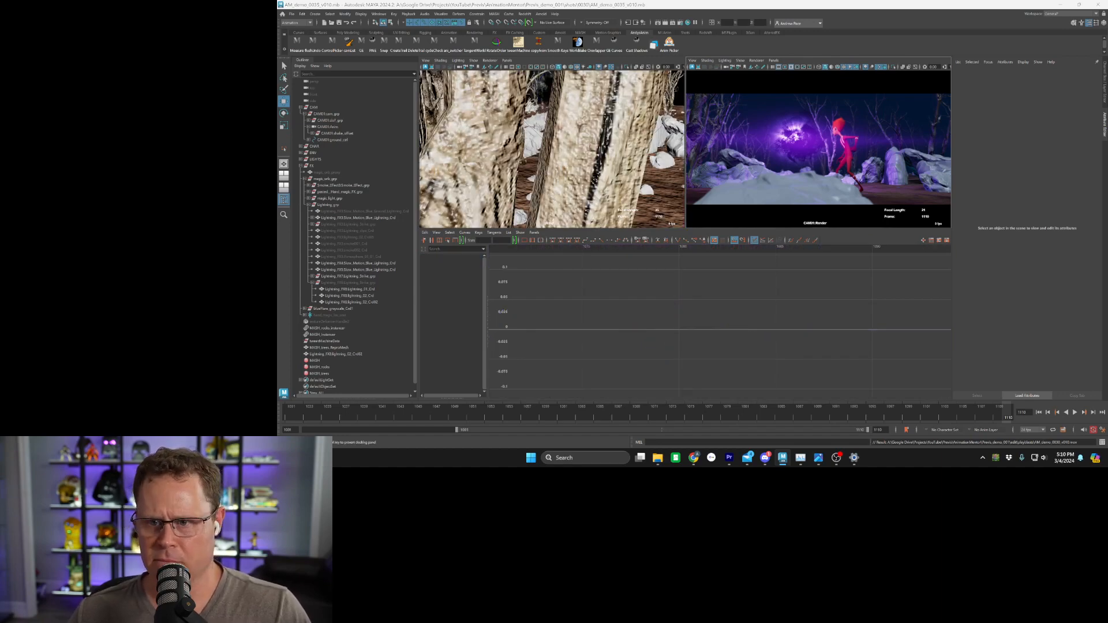
{"action": "scroll", "coordinate": [554, 144], "scroll_direction": "down", "scroll_amount": 8}
{"action": "left_click_drag", "start_coordinate": [557, 116], "coordinate": [571, 164], "text": "alt"}
{"action": "scroll", "coordinate": [573, 165], "scroll_direction": "up", "scroll_amount": 3}
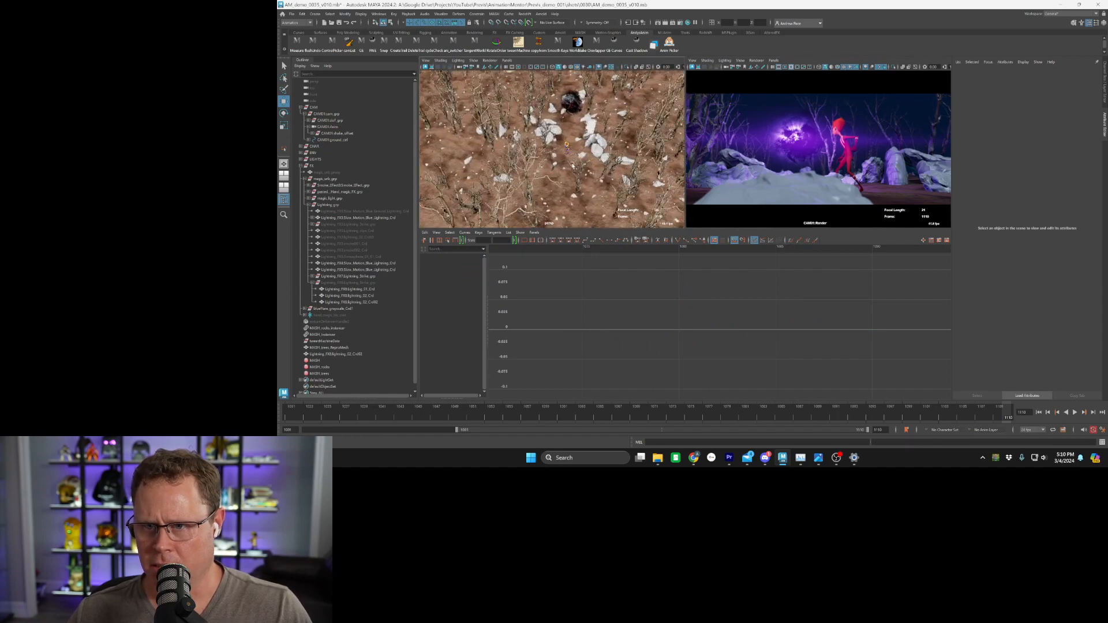
{"action": "scroll", "coordinate": [554, 150], "scroll_direction": "up", "scroll_amount": 4}
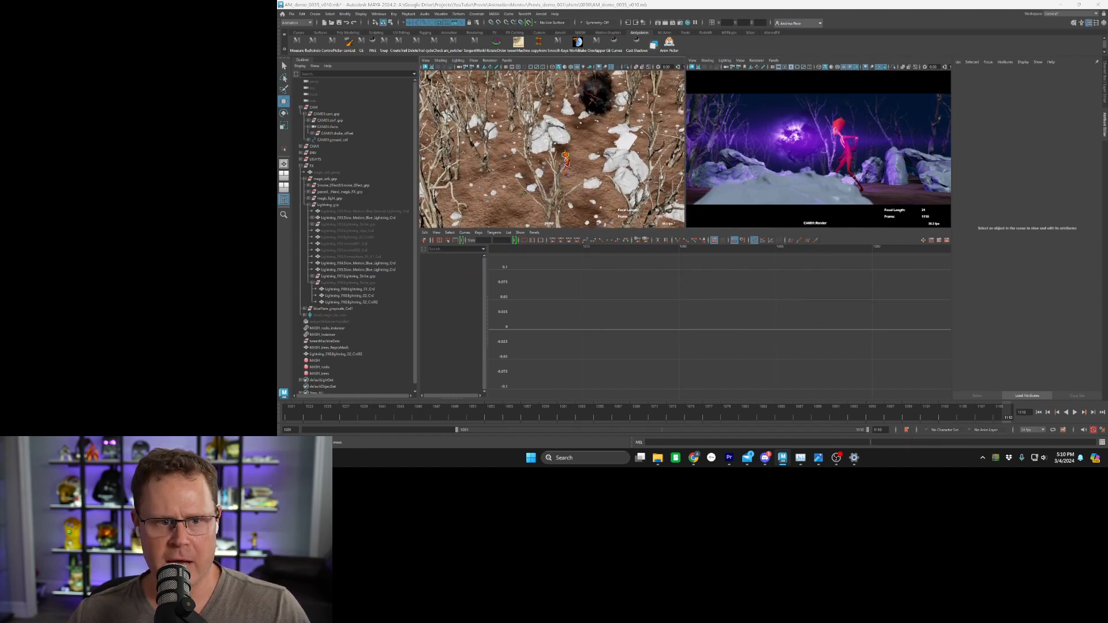
Inspect the magic orb in the perspective view, selecting its blue lightning and dark smoke objects, and clear the MASH Editor out of the way
{"action": "left_click_drag", "start_coordinate": [612, 145], "coordinate": [790, 133]}
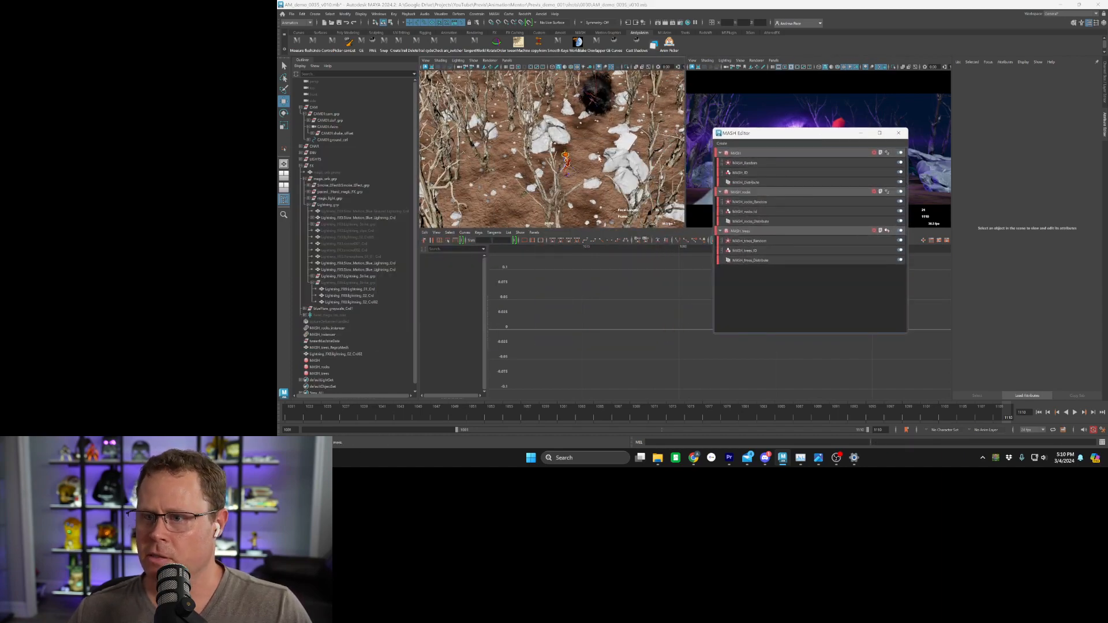
{"action": "scroll", "coordinate": [597, 165], "scroll_direction": "up", "scroll_amount": 2}
{"action": "left_click_drag", "start_coordinate": [603, 173], "coordinate": [527, 147], "text": "alt"}
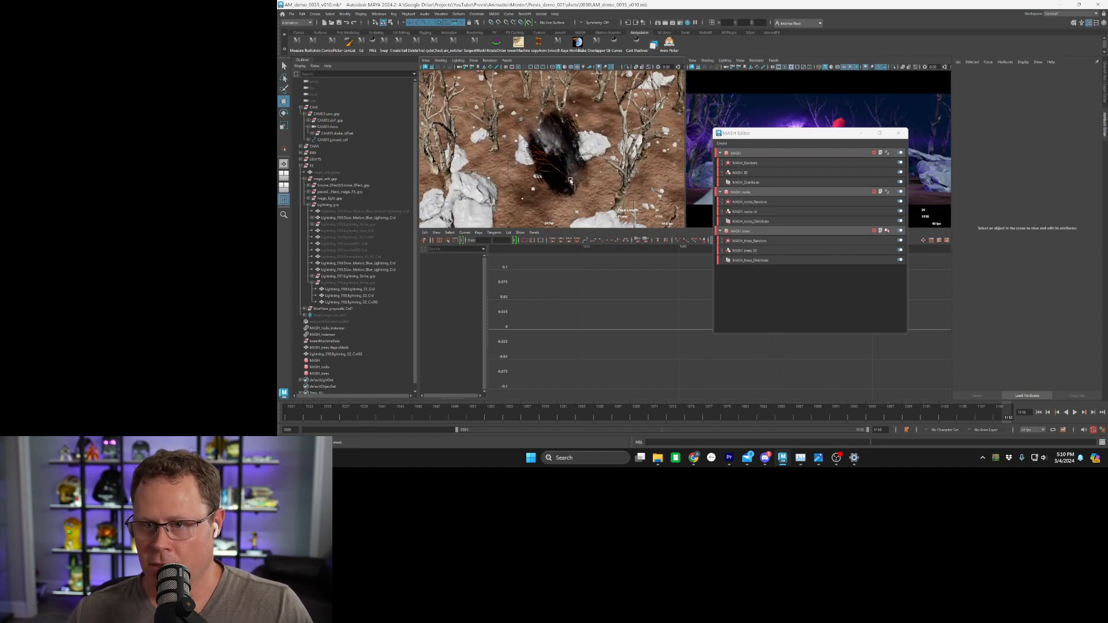
{"action": "left_click", "coordinate": [570, 181]}
{"action": "left_click_drag", "start_coordinate": [569, 180], "coordinate": [528, 159], "text": "alt"}
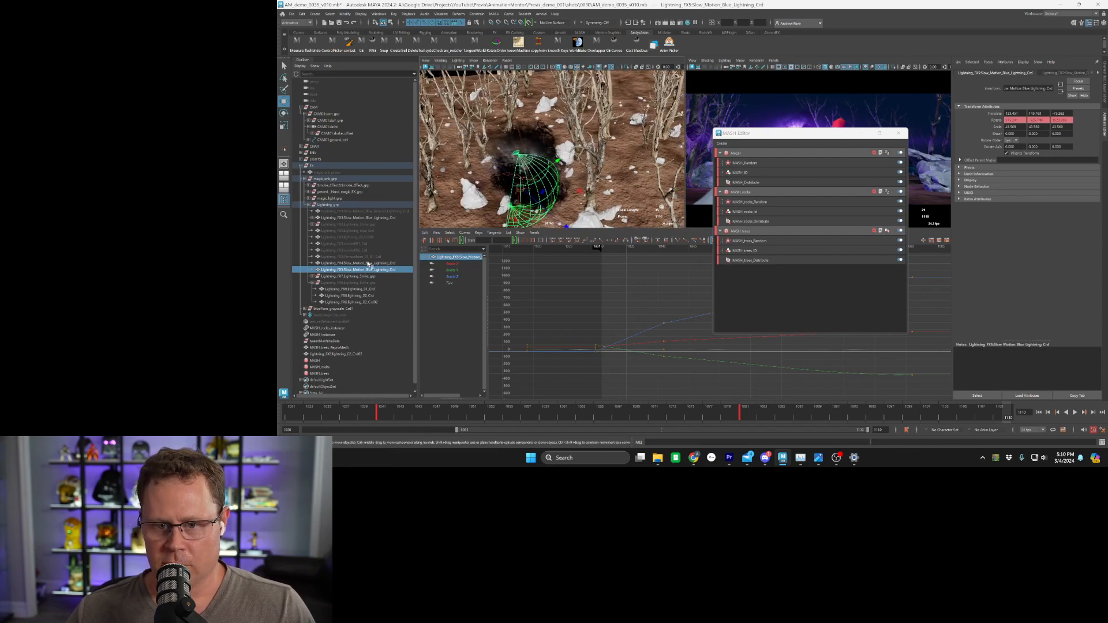
{"action": "left_click", "coordinate": [526, 149]}
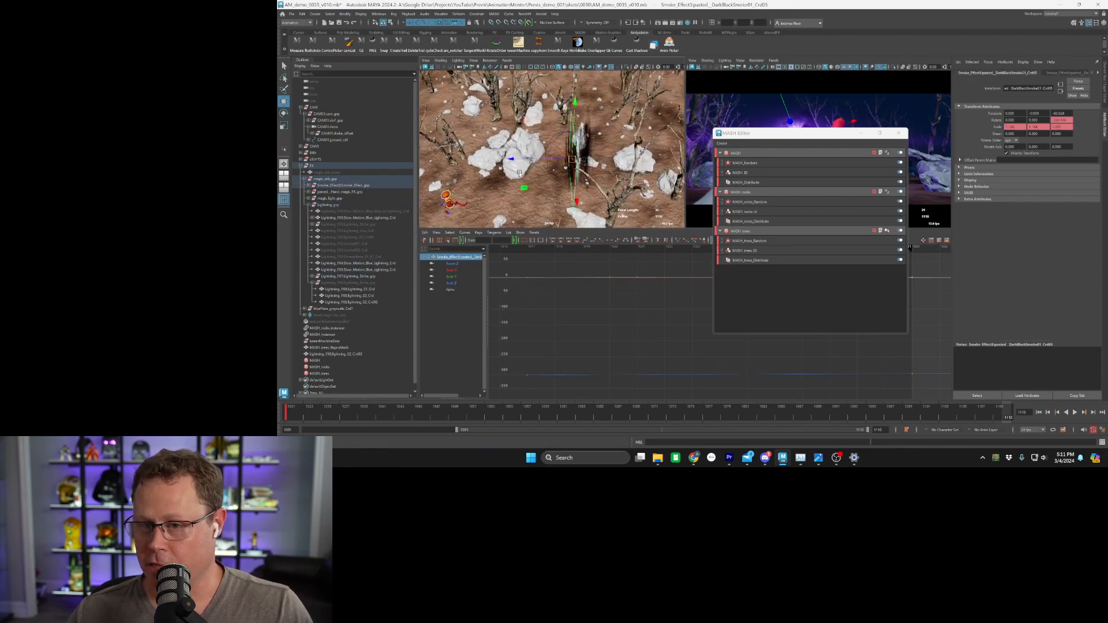
{"action": "left_click_drag", "start_coordinate": [515, 176], "coordinate": [556, 160], "text": "alt"}
{"action": "left_click", "coordinate": [860, 134]}
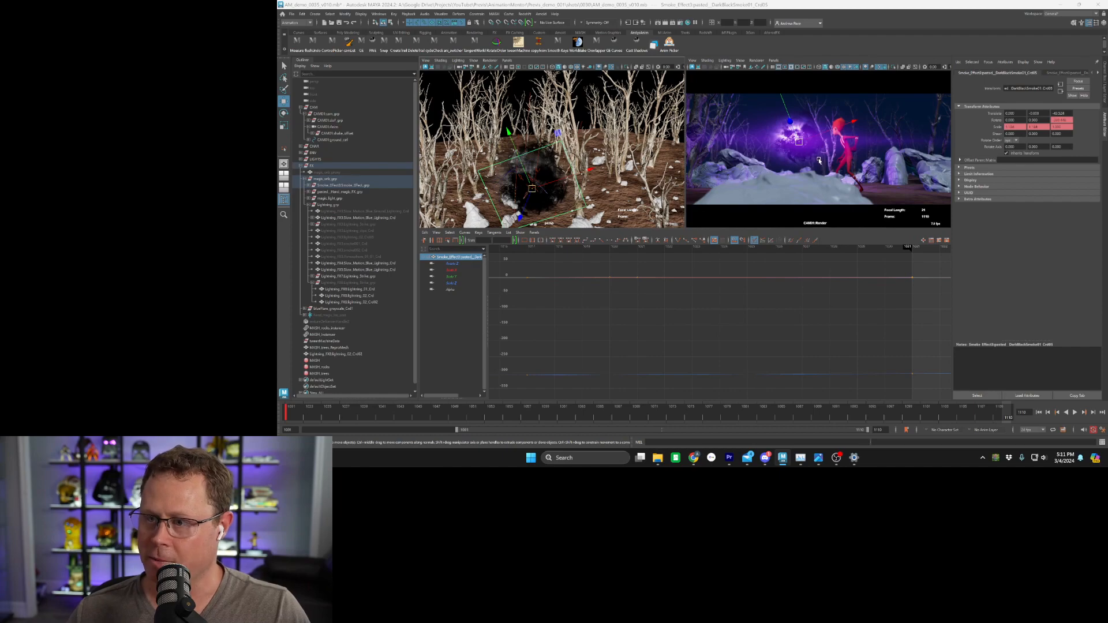
Examine the forest ground and rocks around the character from above in the perspective view
{"action": "left_click_drag", "start_coordinate": [583, 154], "coordinate": [545, 187], "text": "alt"}
{"action": "middle_click_drag", "start_coordinate": [552, 202], "coordinate": [549, 151], "text": "alt"}
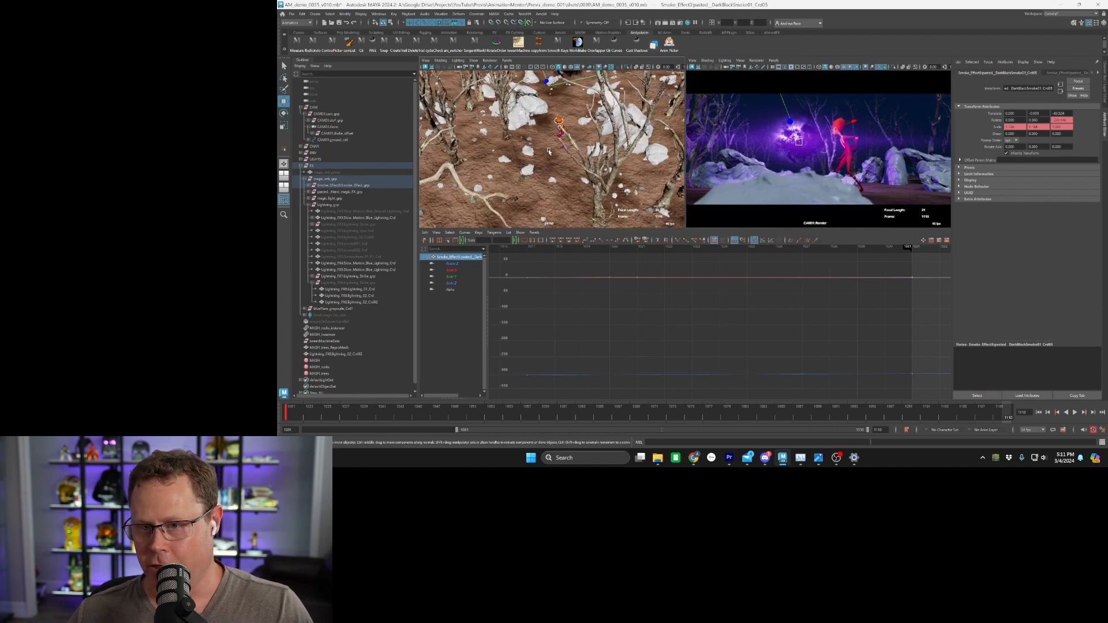
{"action": "right_click_drag", "start_coordinate": [549, 151], "coordinate": [561, 165], "text": "alt"}
{"action": "middle_click_drag", "start_coordinate": [561, 164], "coordinate": [552, 173], "text": "alt"}
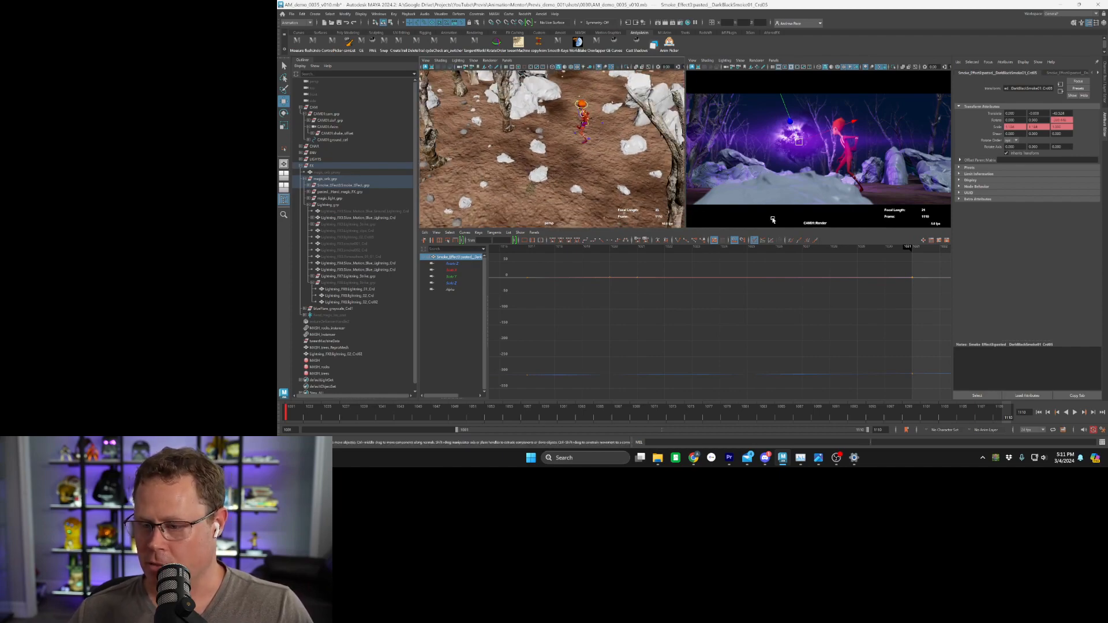
Switch to Premiere Pro and fit the whole previs edit in the timeline
{"action": "left_click", "coordinate": [730, 460]}
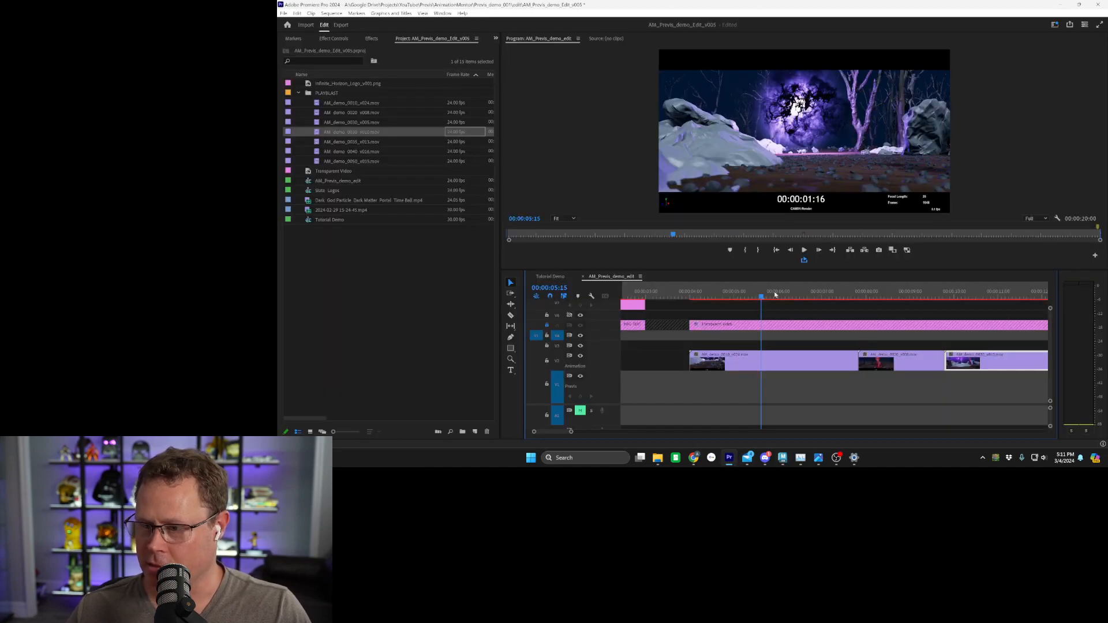
{"action": "left_click_drag", "start_coordinate": [571, 432], "coordinate": [615, 431]}
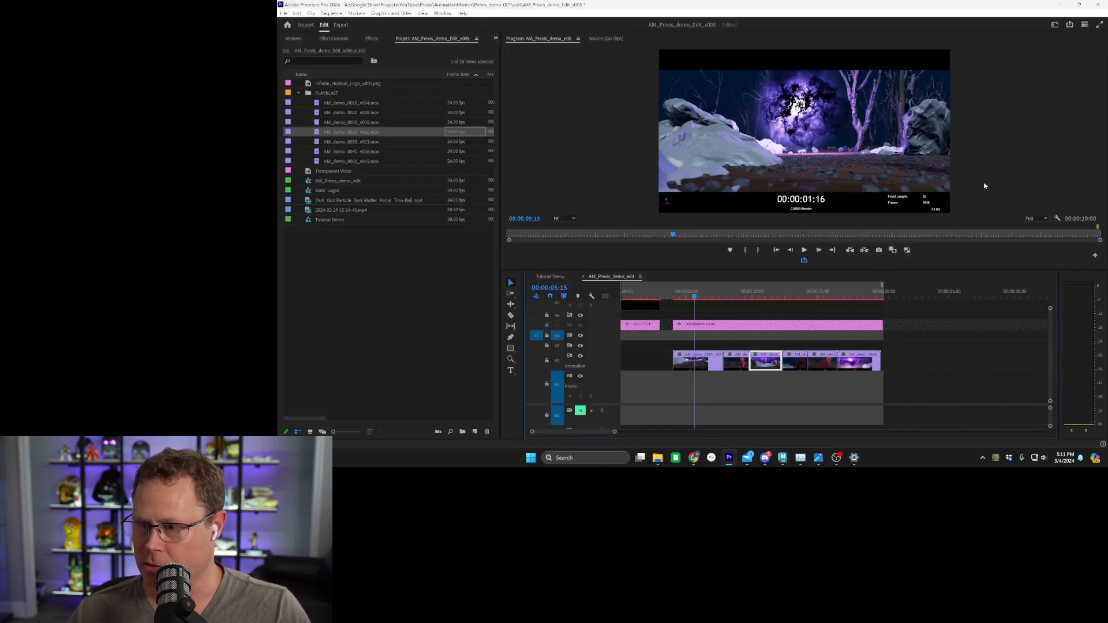